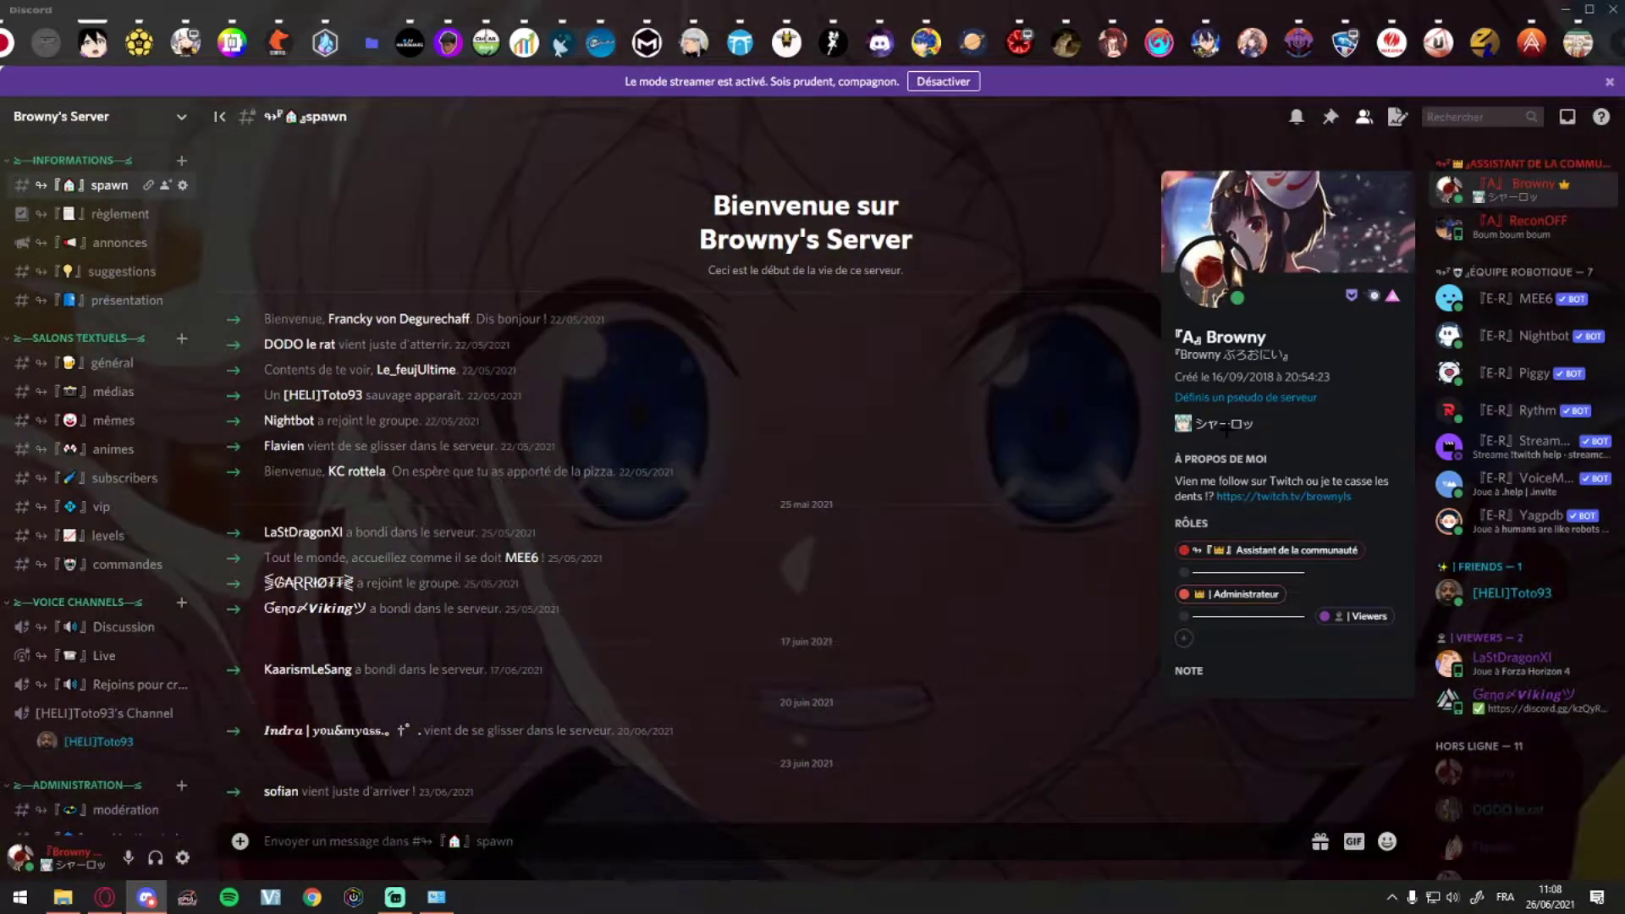
- Launch Adobe Photoshop
left_click(19, 897)
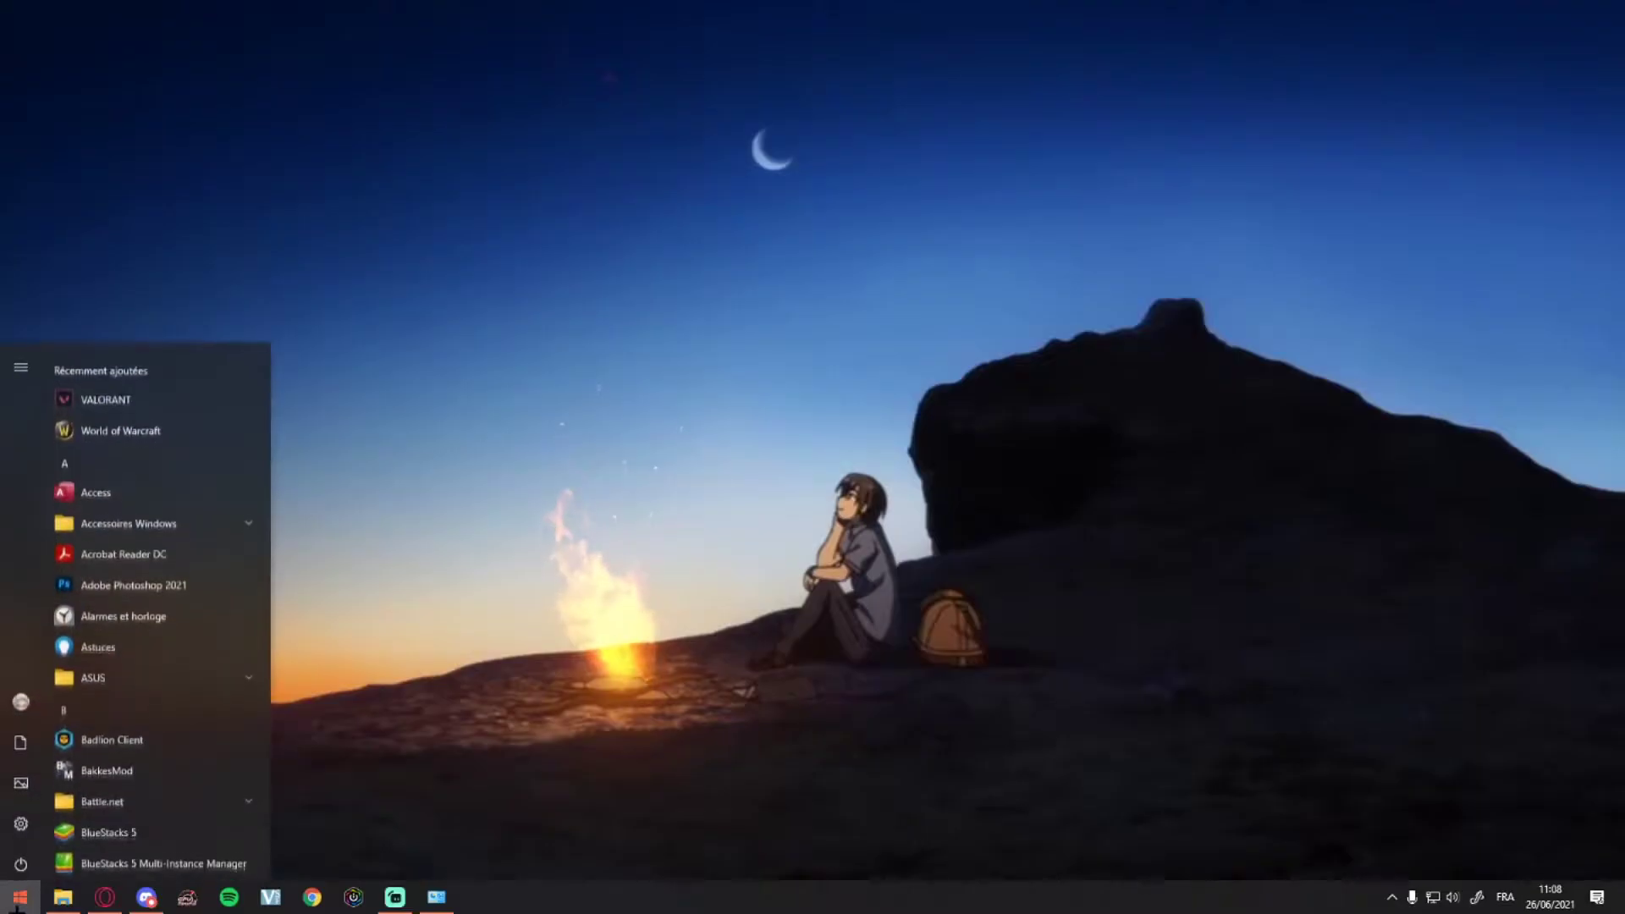
type("ph")
key("Return")
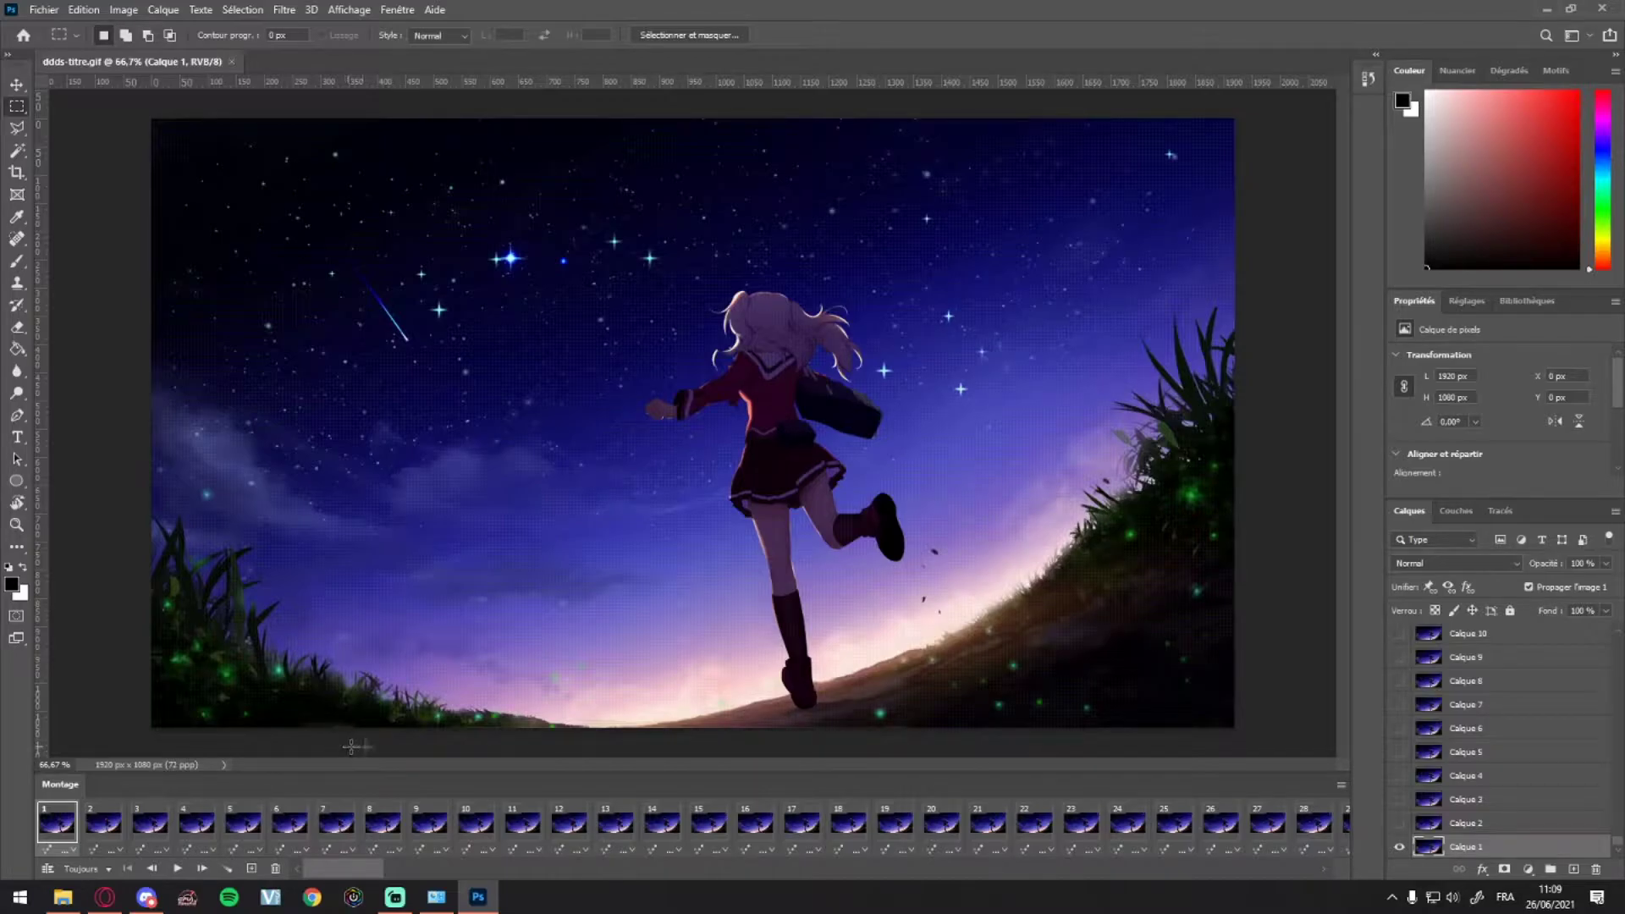
- Select all frame layers of ddds-titre.gif from Calque 1 to Calque 238 and put them in one group
scroll(1502, 803, "up", 3)
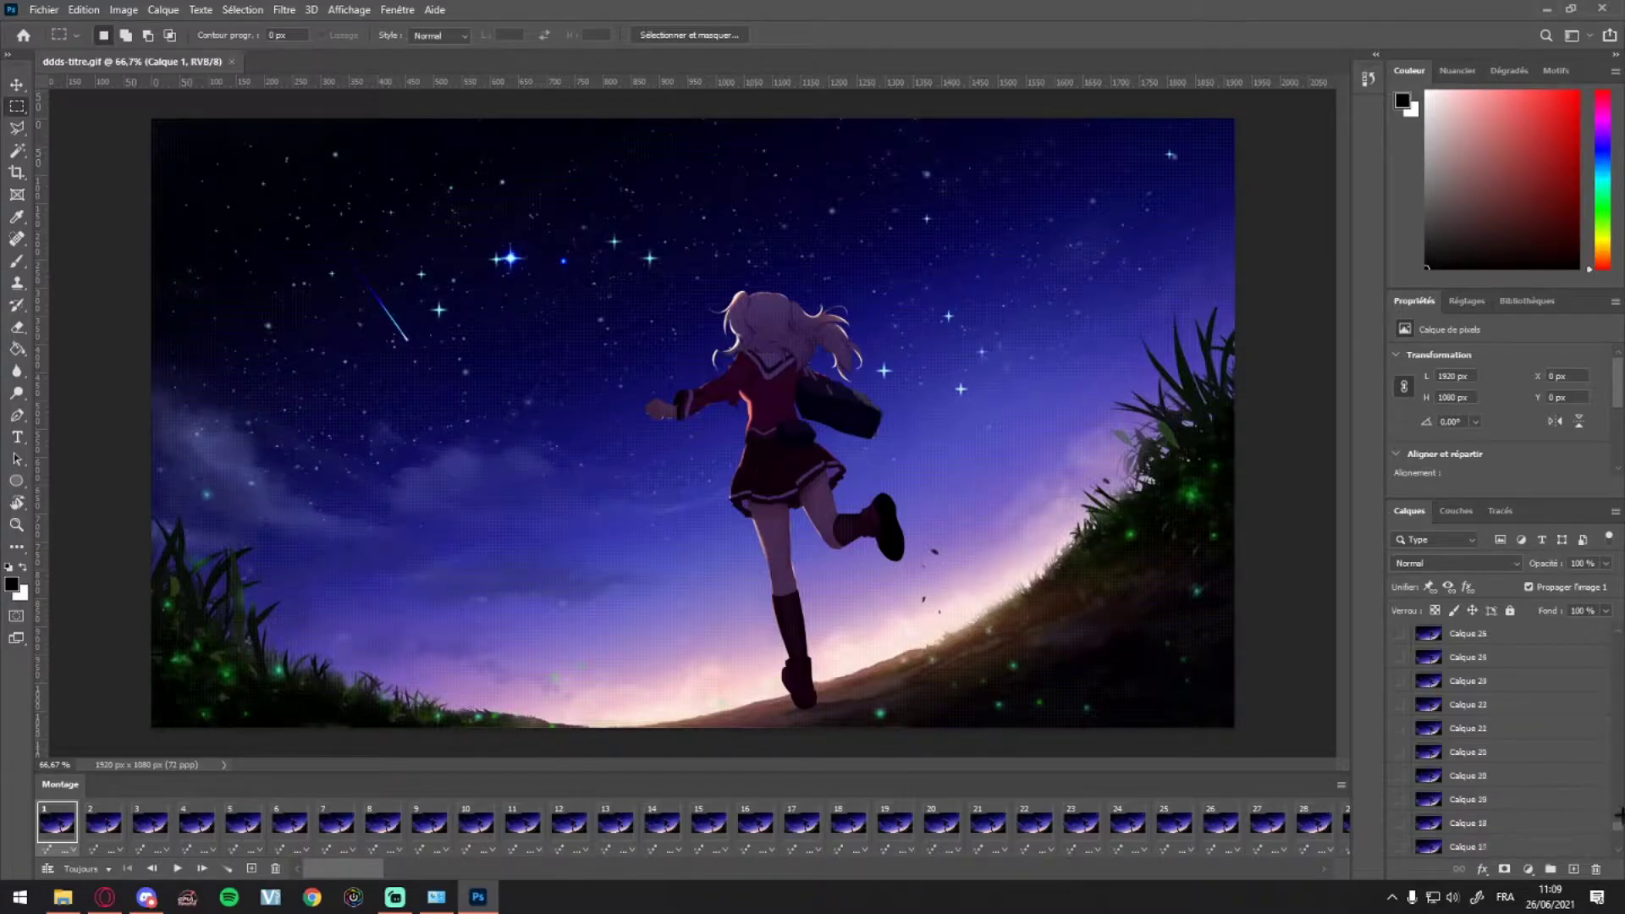
left_click_drag(1617, 823, 1617, 624)
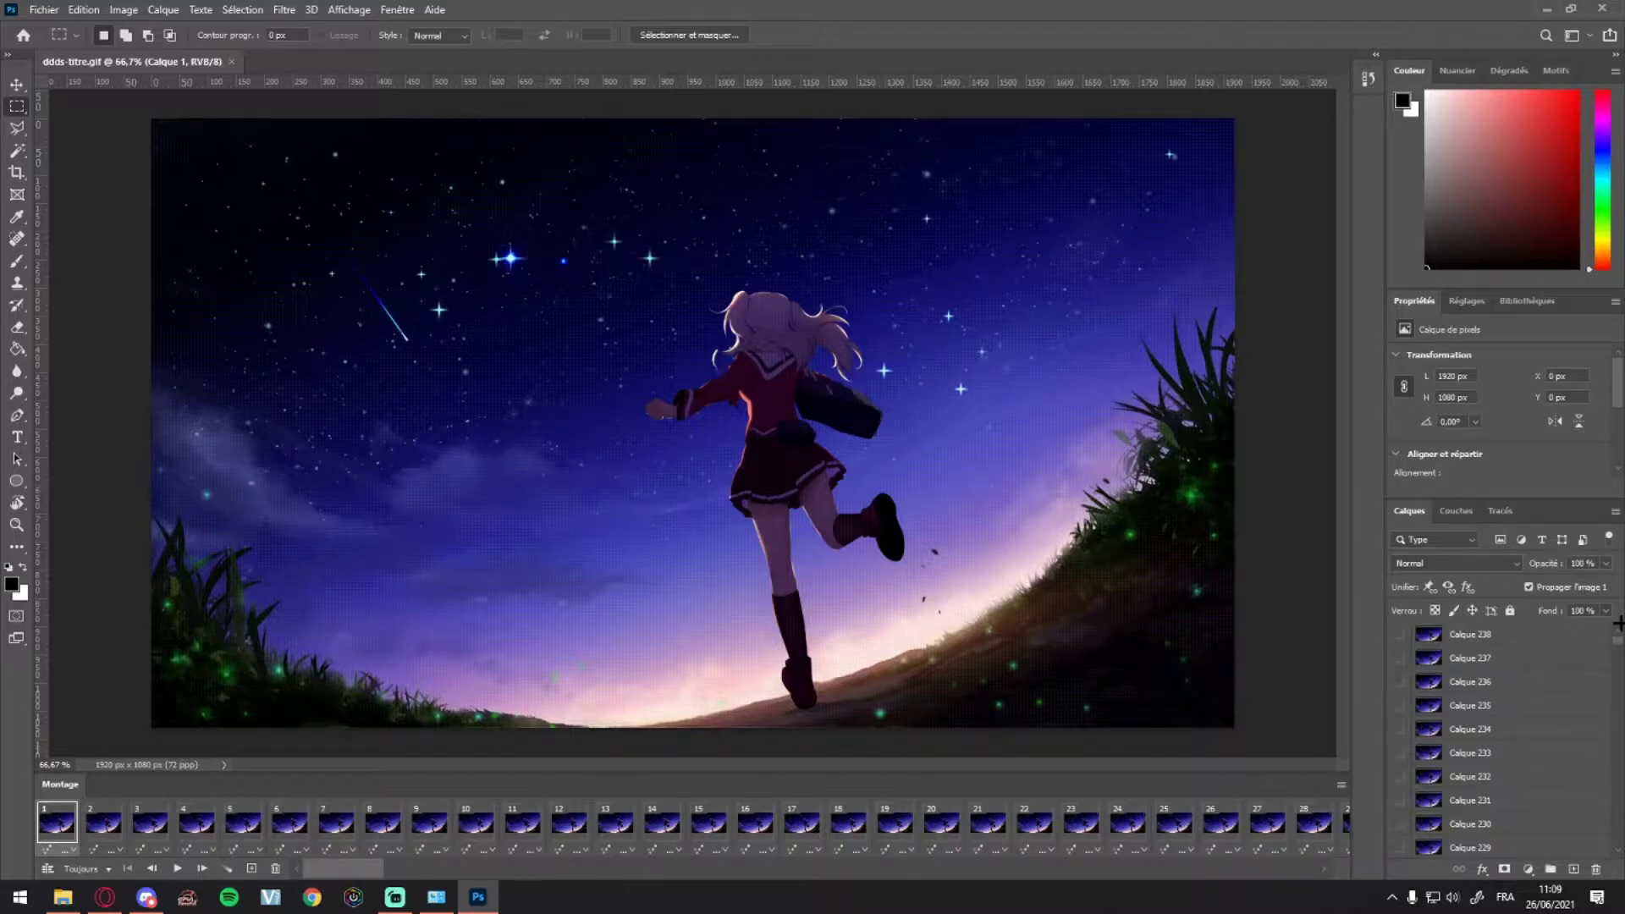
left_click_drag(1618, 632, 1618, 841)
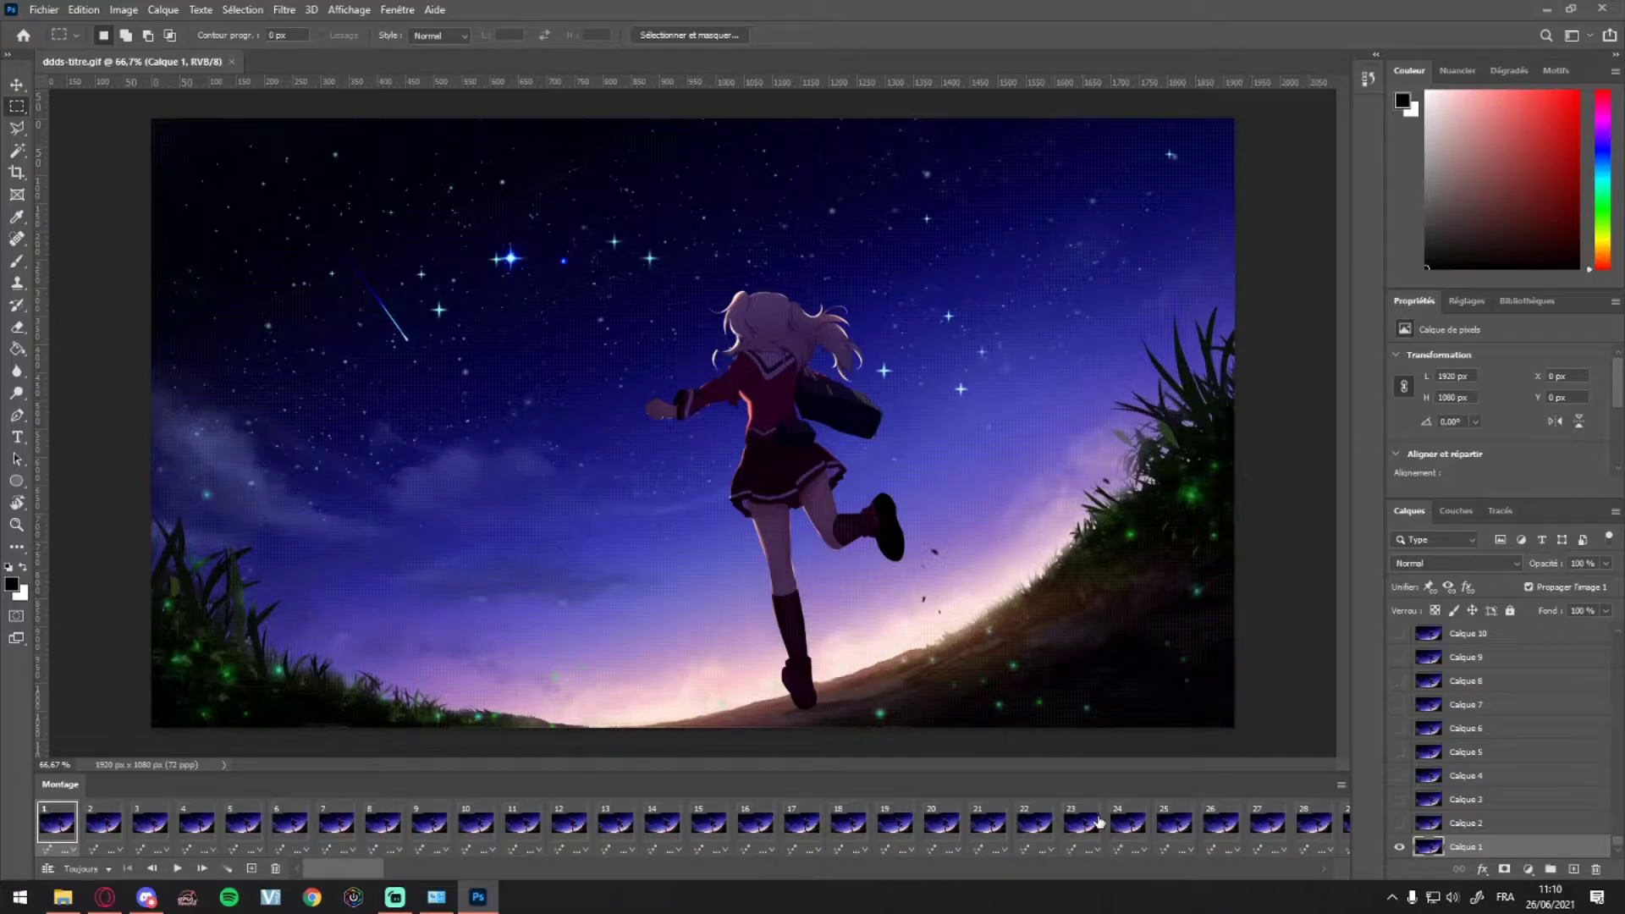
scroll(1617, 840, "up", 5)
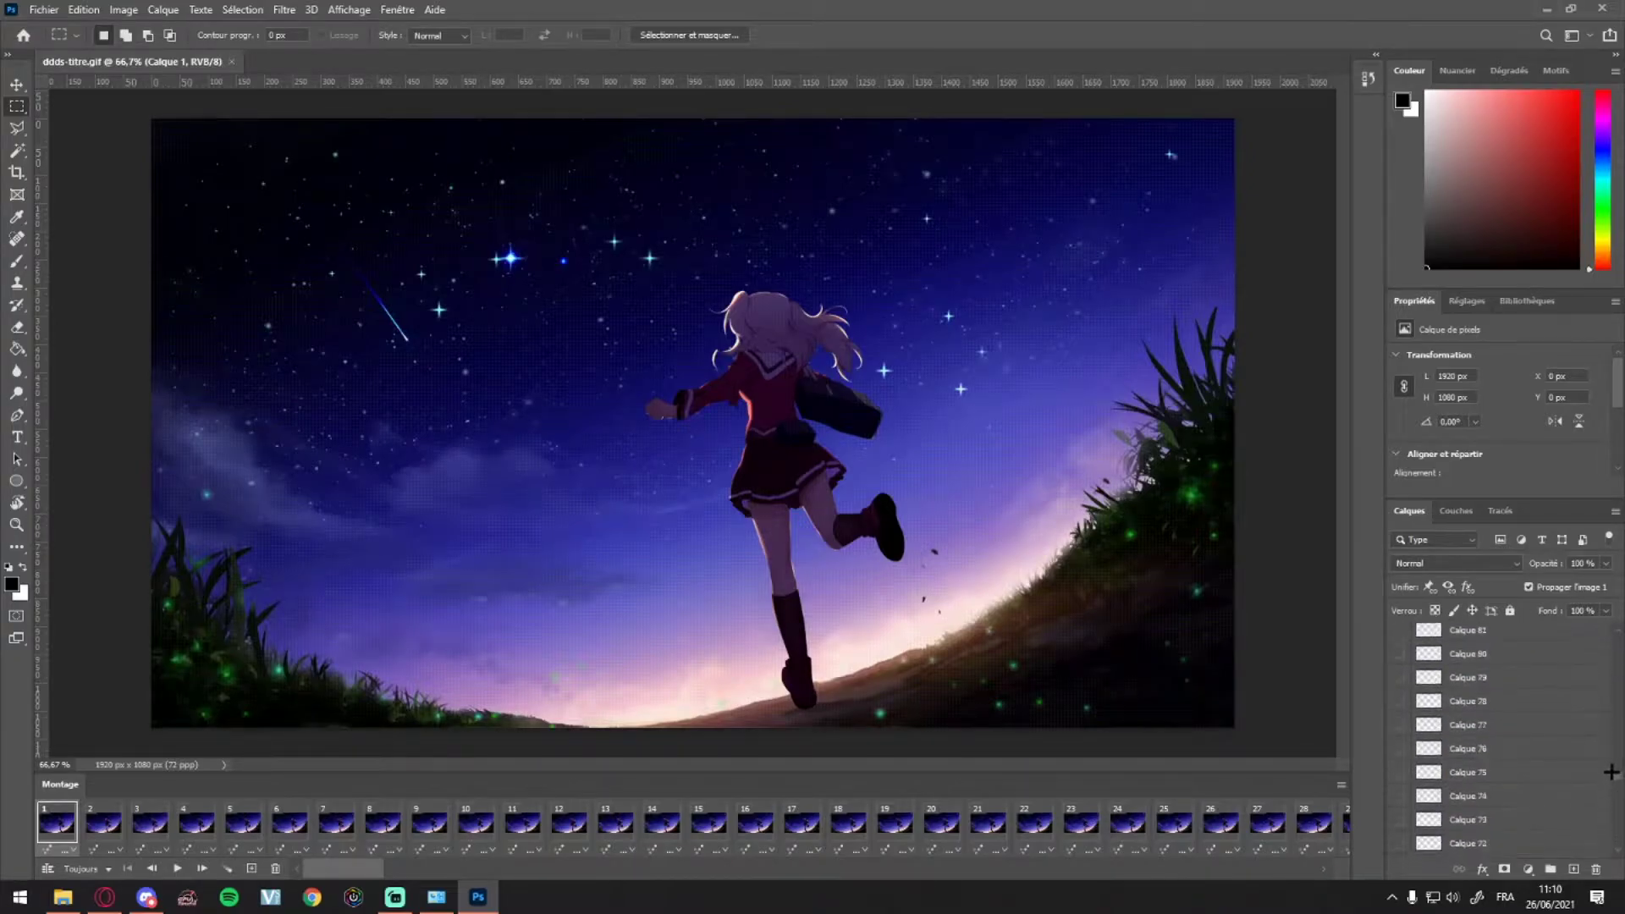
scroll(1617, 827, "down", 5)
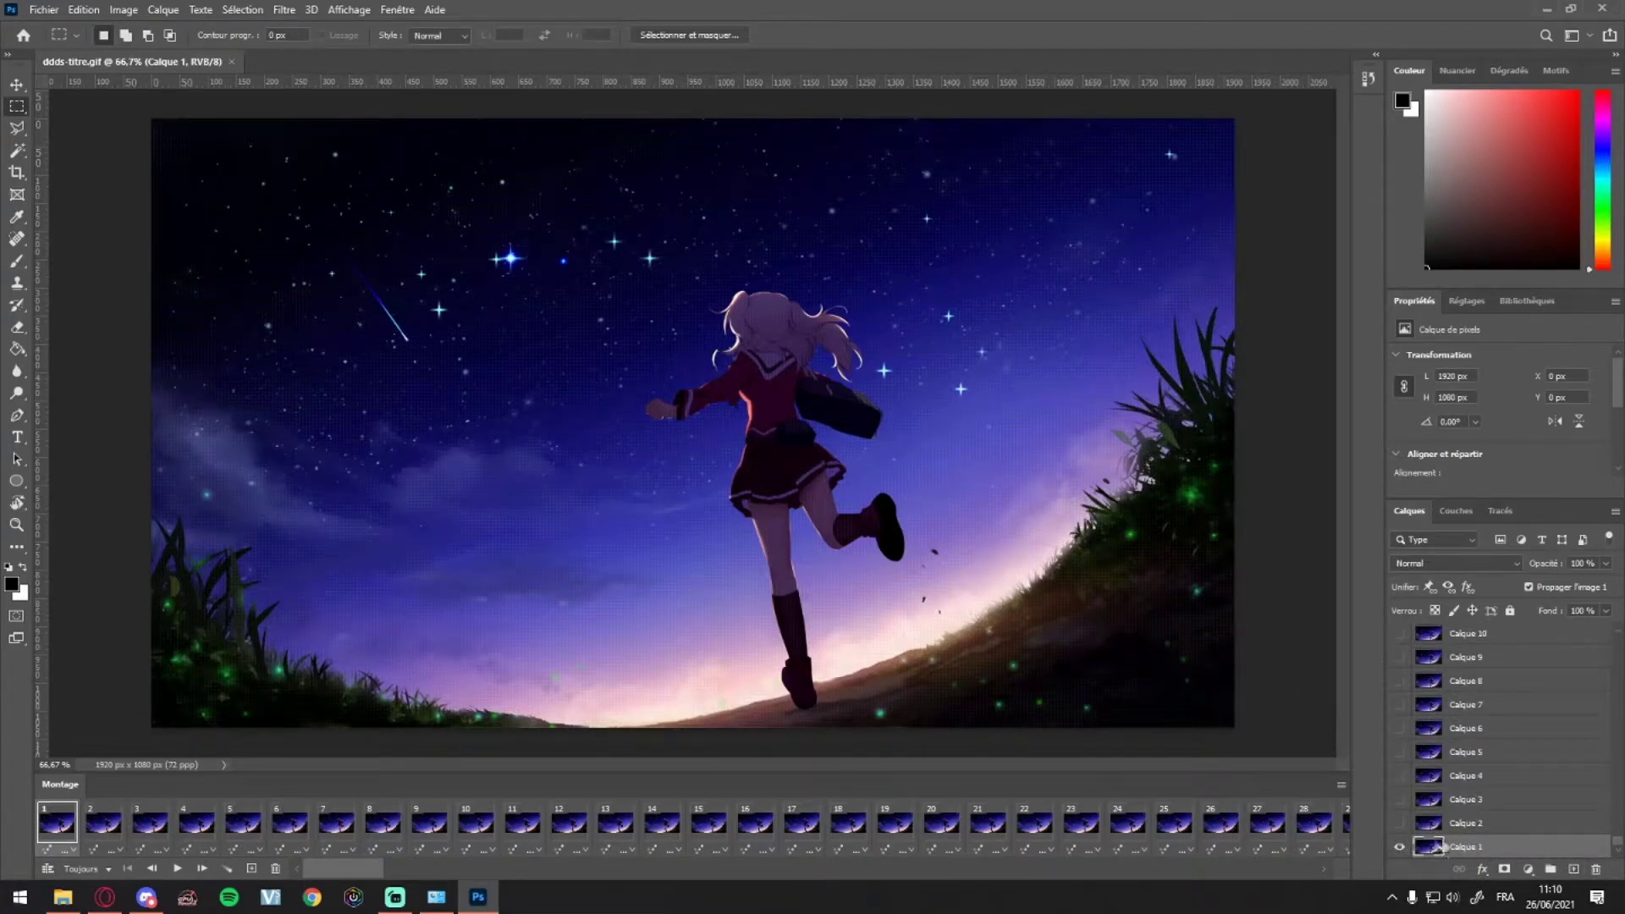
left_click_drag(1617, 848, 1619, 633)
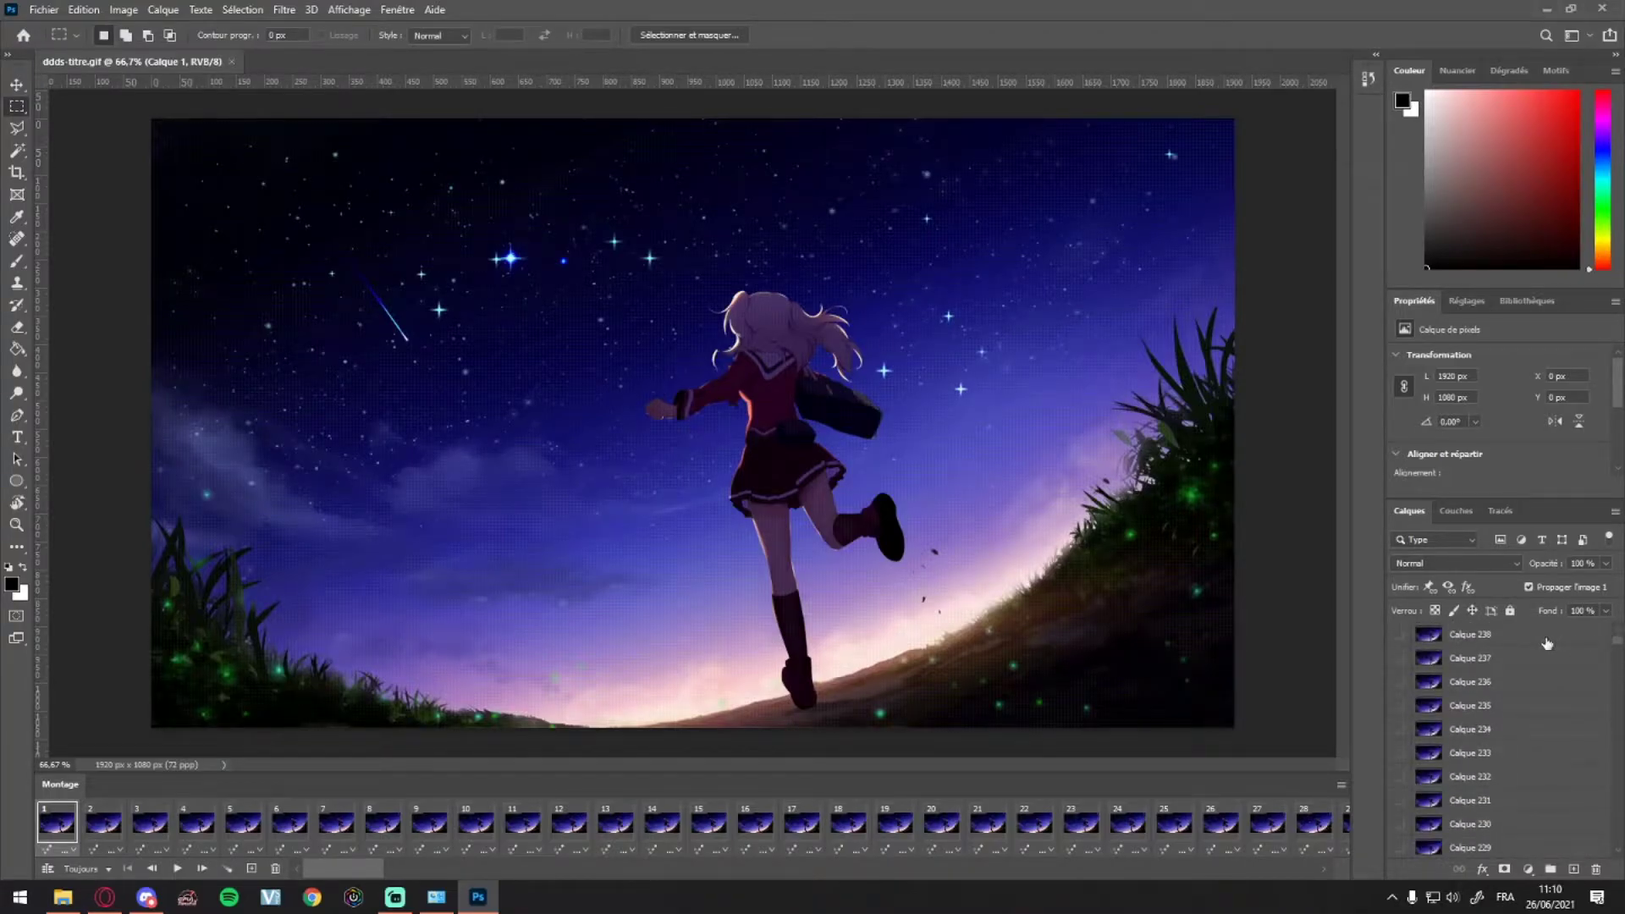
left_click(1548, 643, "shift")
mouse_move(1618, 639)
left_mouse_down()
mouse_move(1618, 845)
mouse_move(1618, 635)
left_mouse_up()
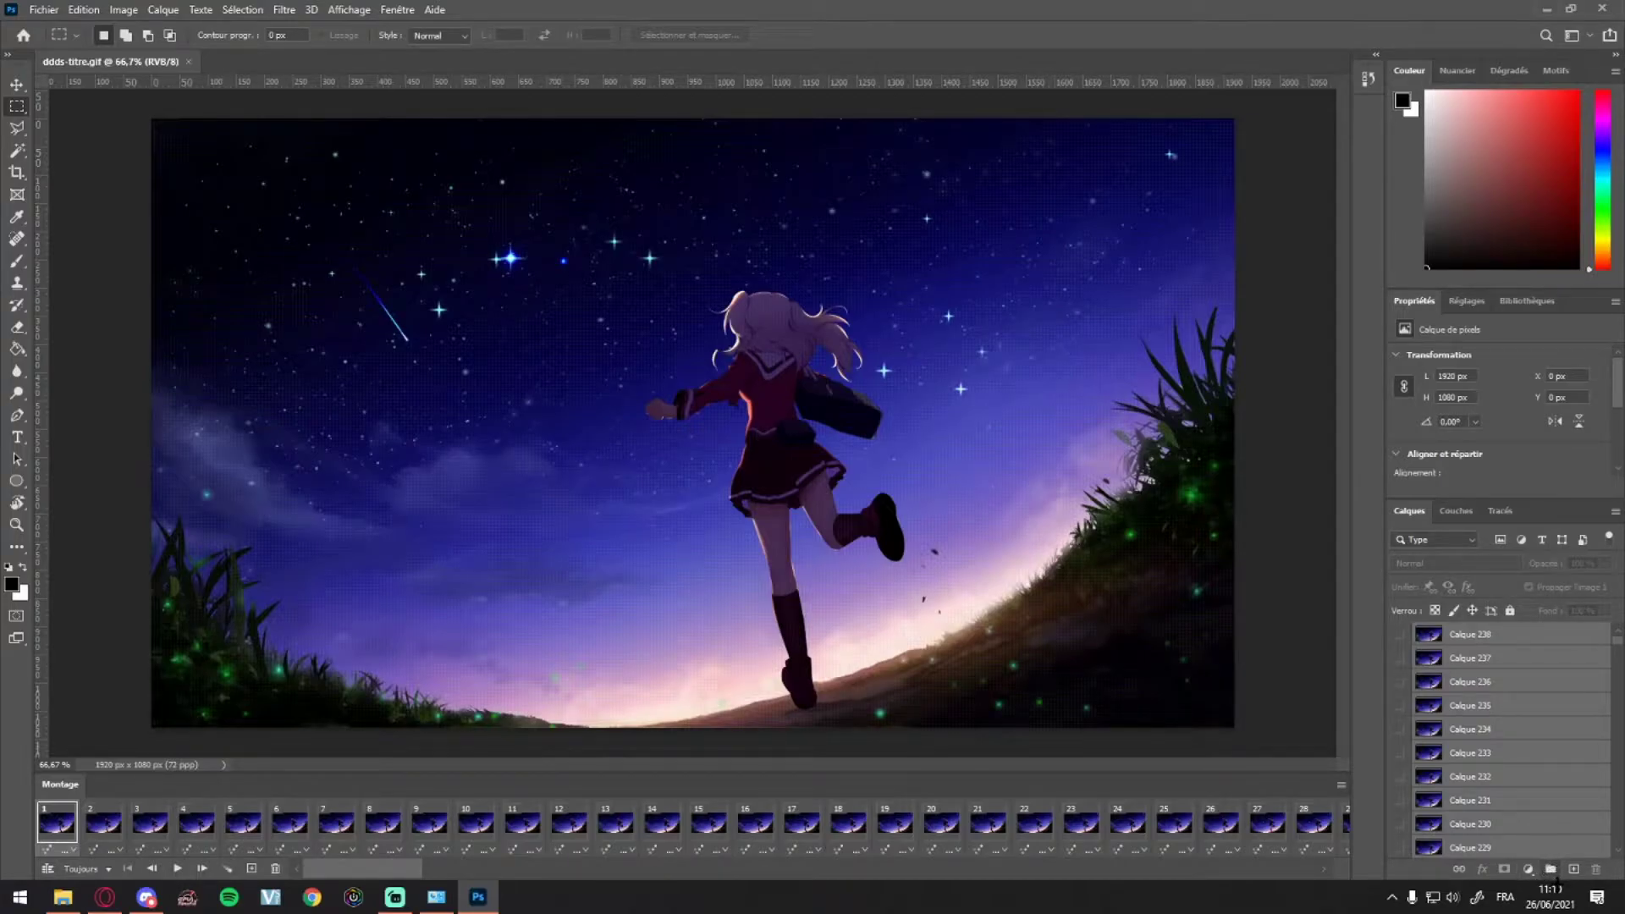
left_click(1550, 870)
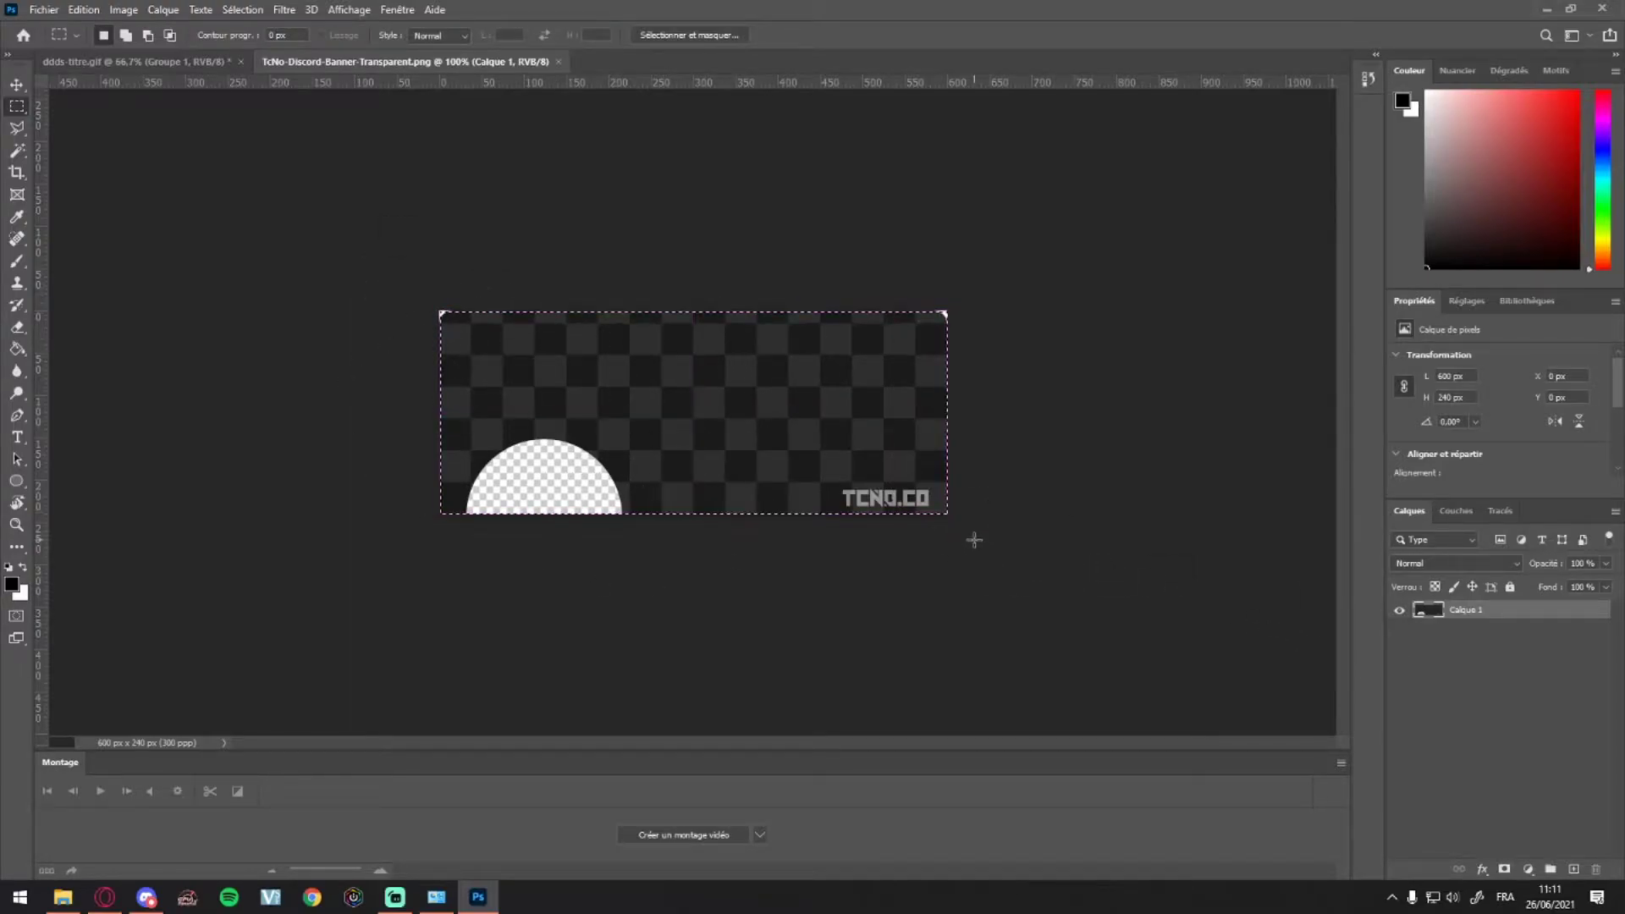
- Copy the whole TcNo-Discord-Banner-Transparent.png image and paste it into ddds-titre.gif above the layer group
left_click_drag(976, 543, 246, 216)
right_click(15, 103)
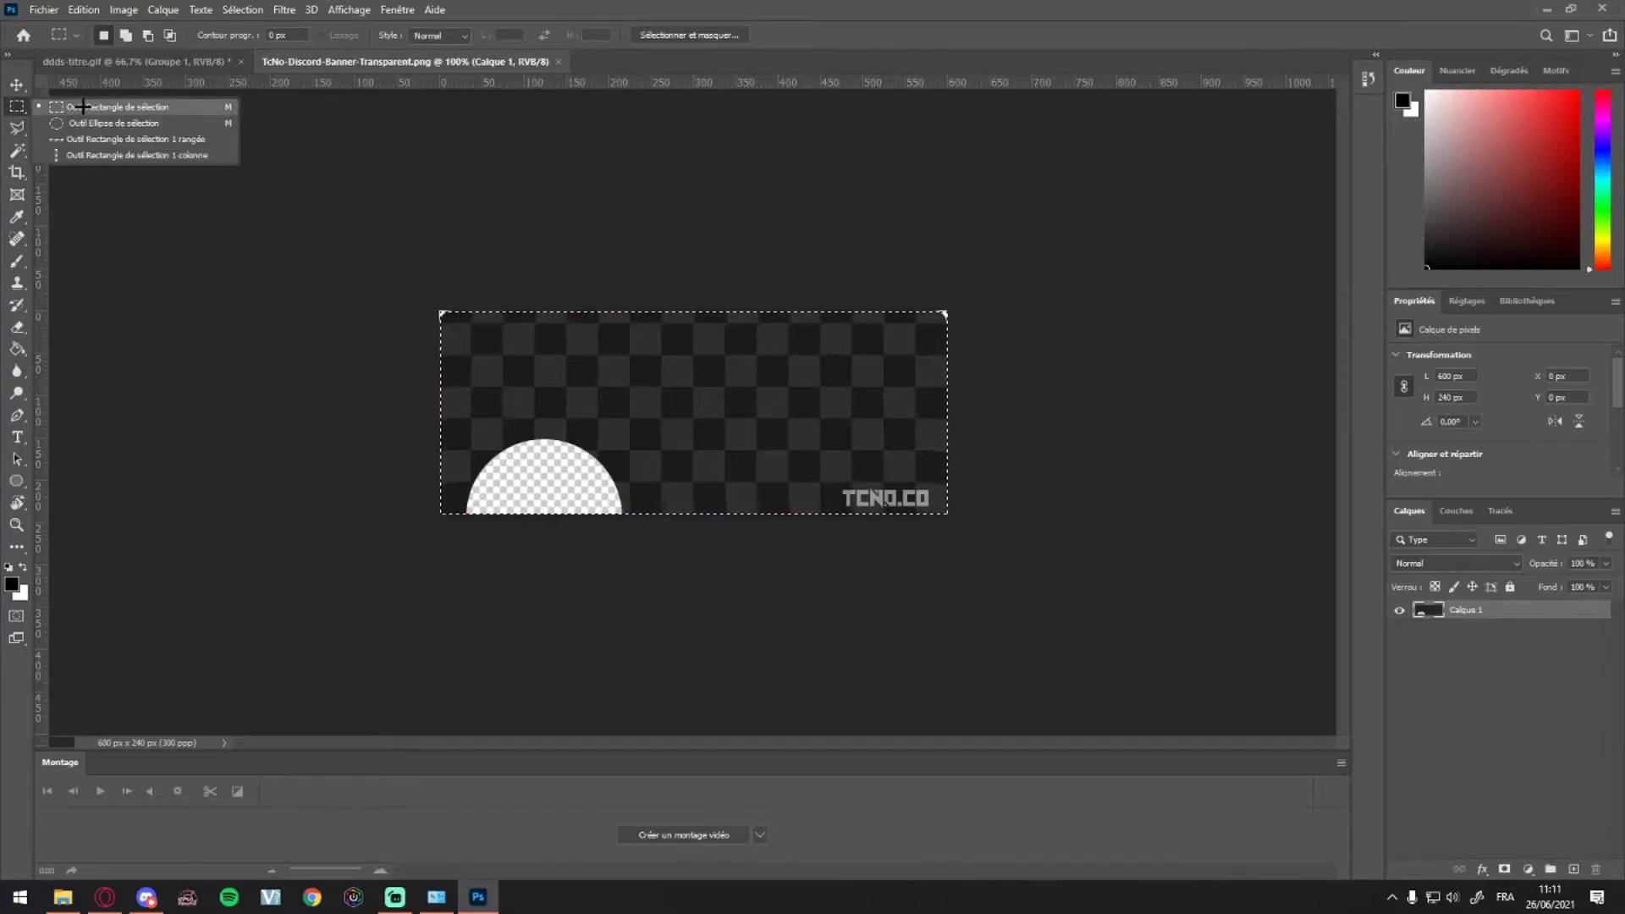
left_click(252, 182)
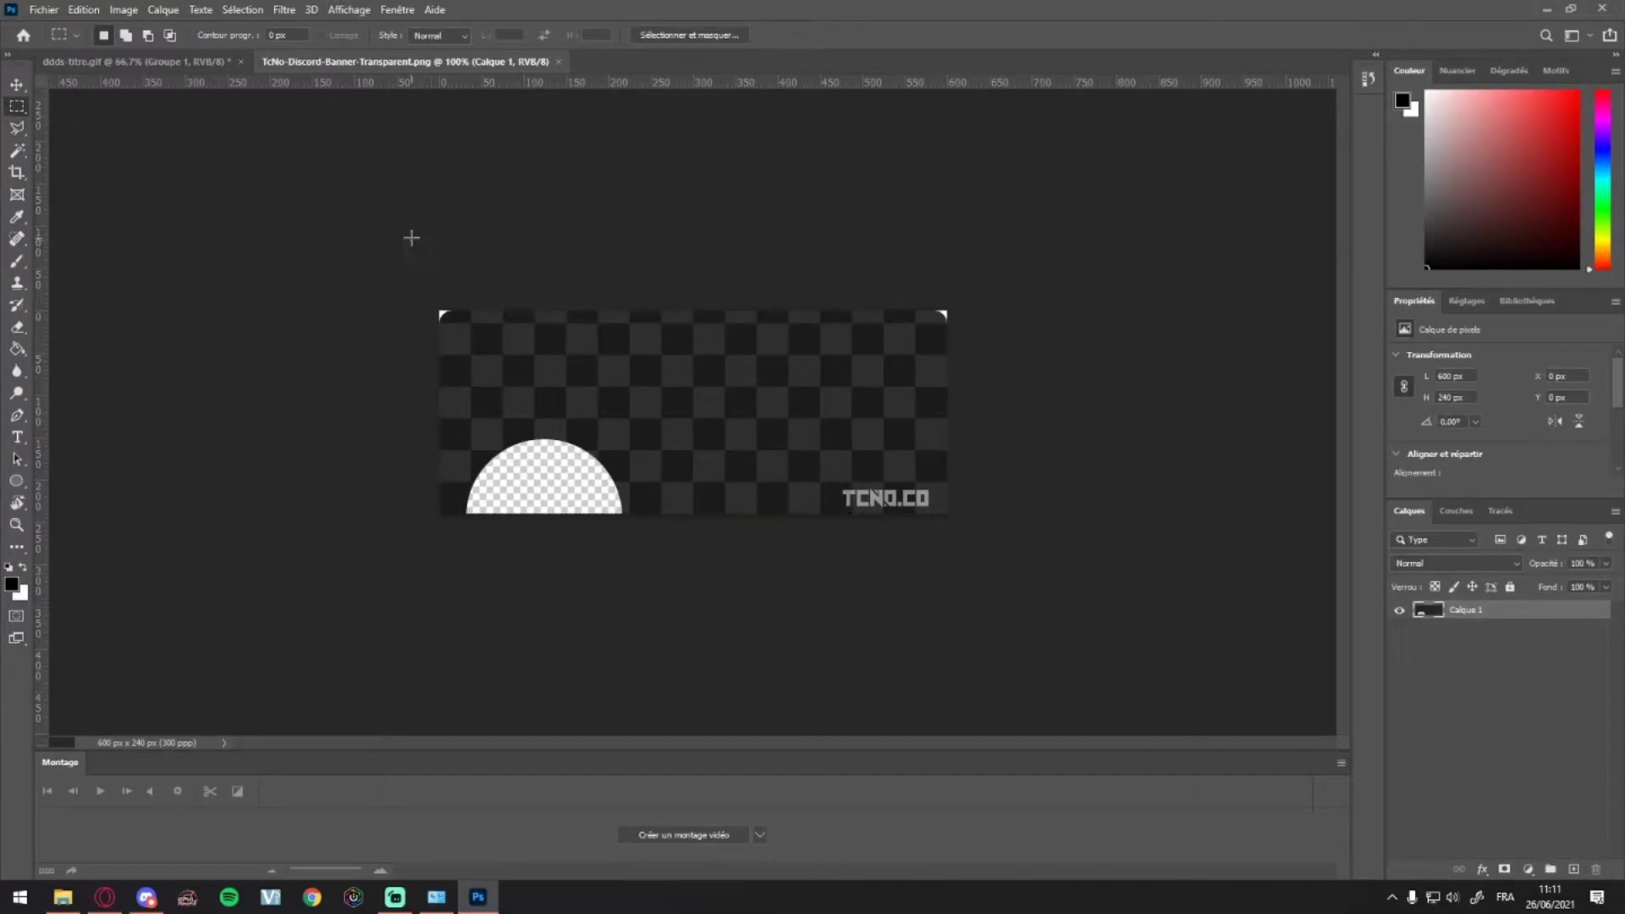
left_click_drag(378, 217, 1259, 634)
left_click(178, 61)
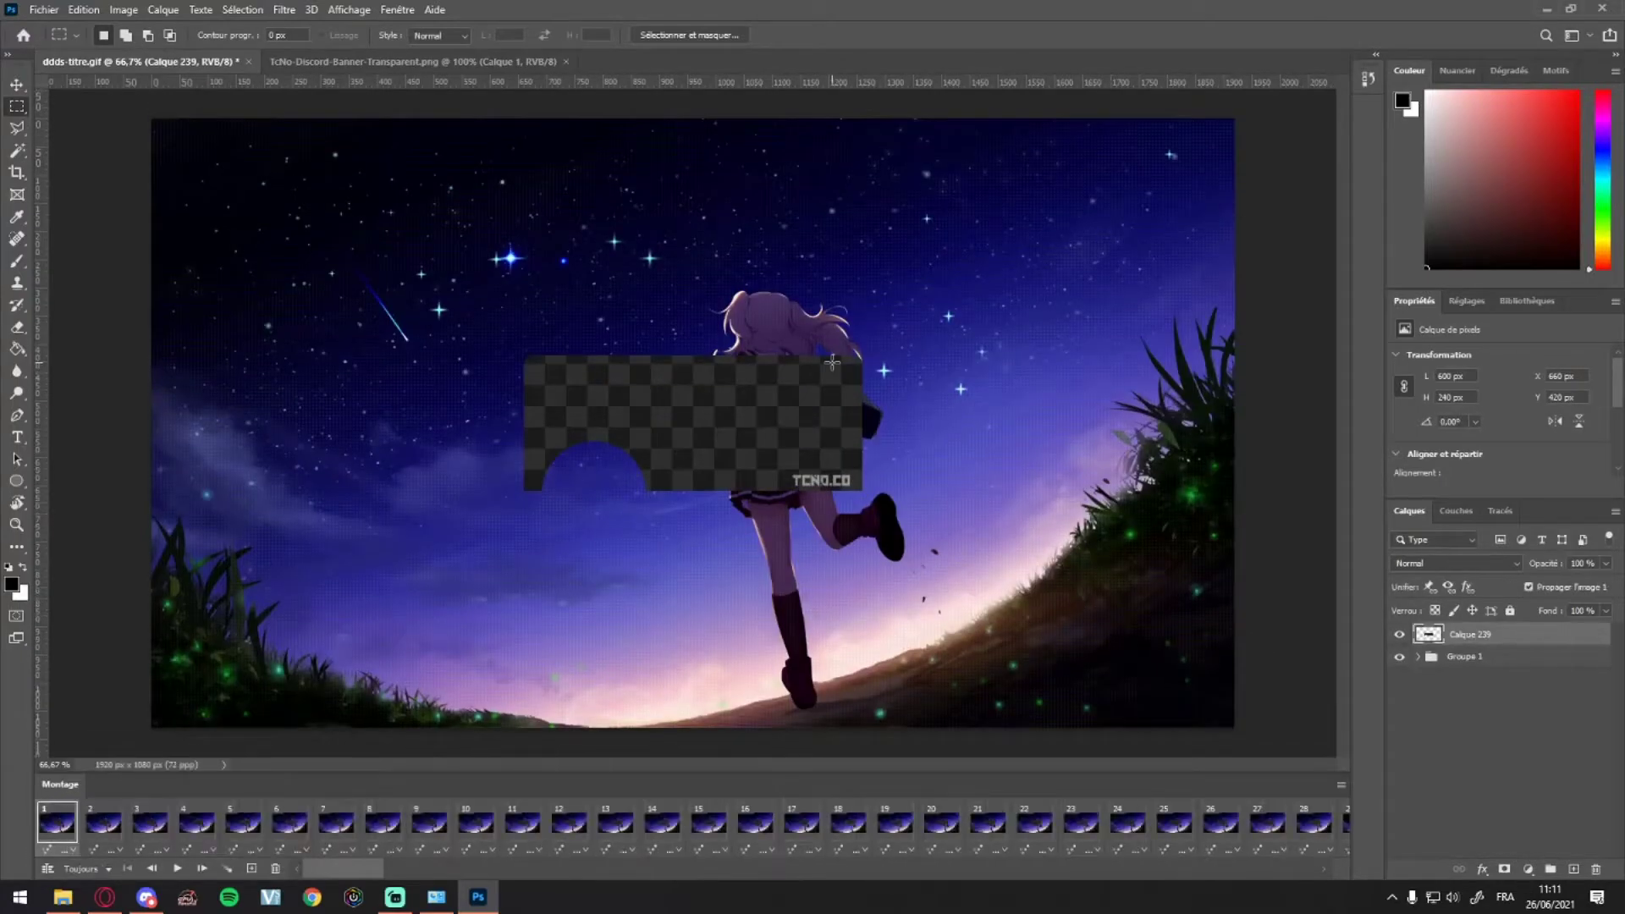
- Duplicate the banner template's Calque 1 layer into ddds-titre.gif as a second copy, and undo it
left_click(406, 61)
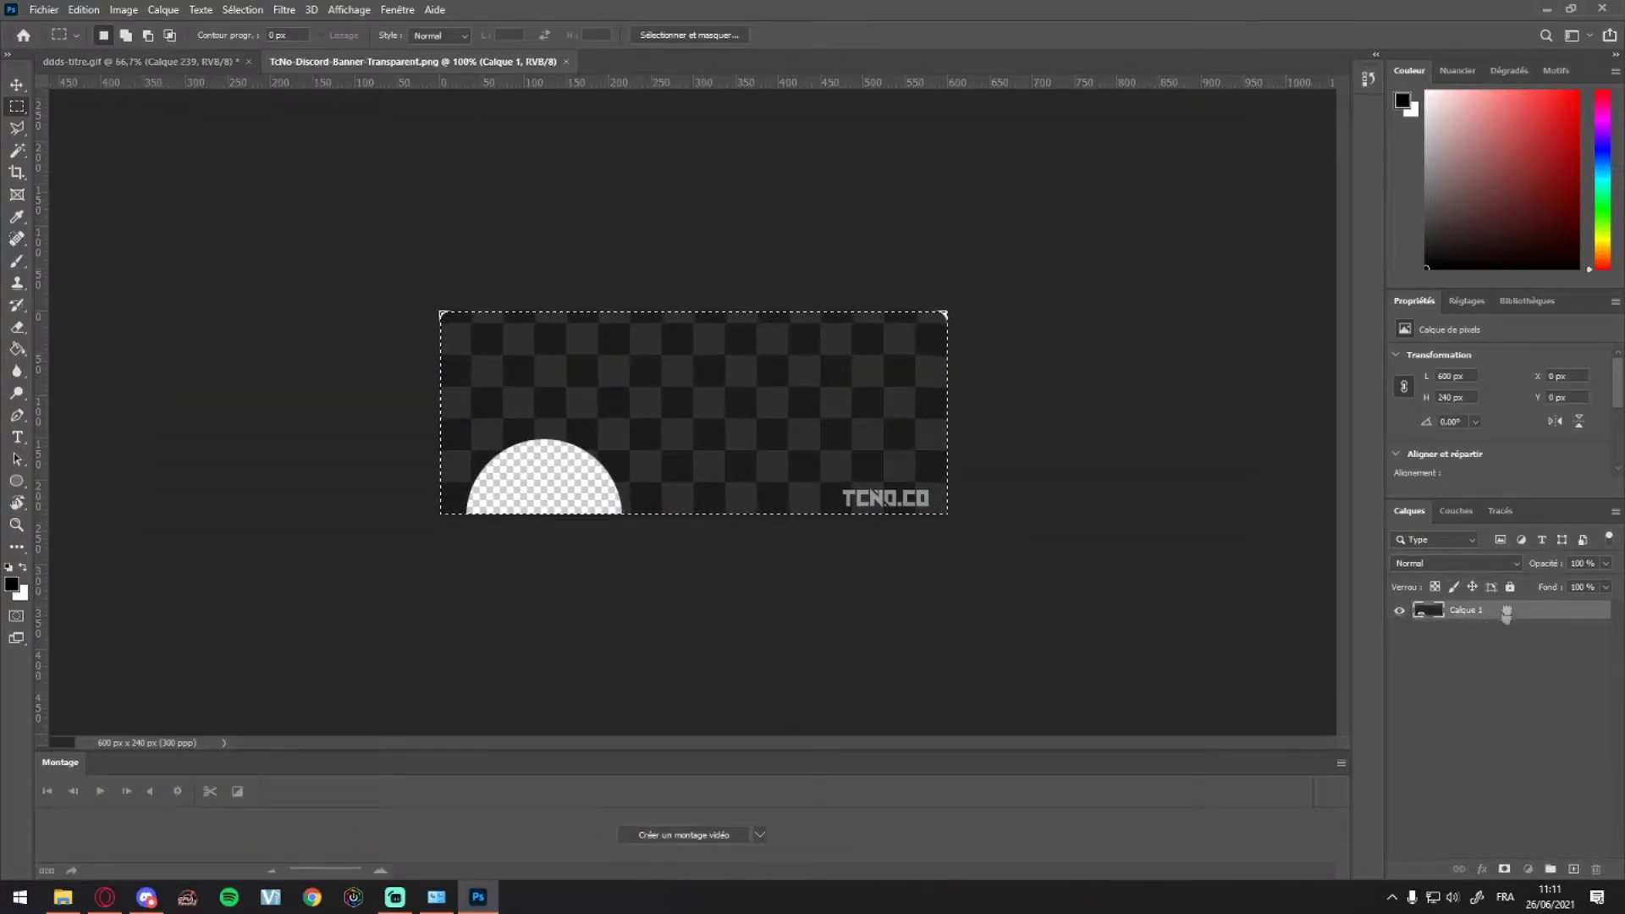
left_click_drag(1486, 611, 689, 414)
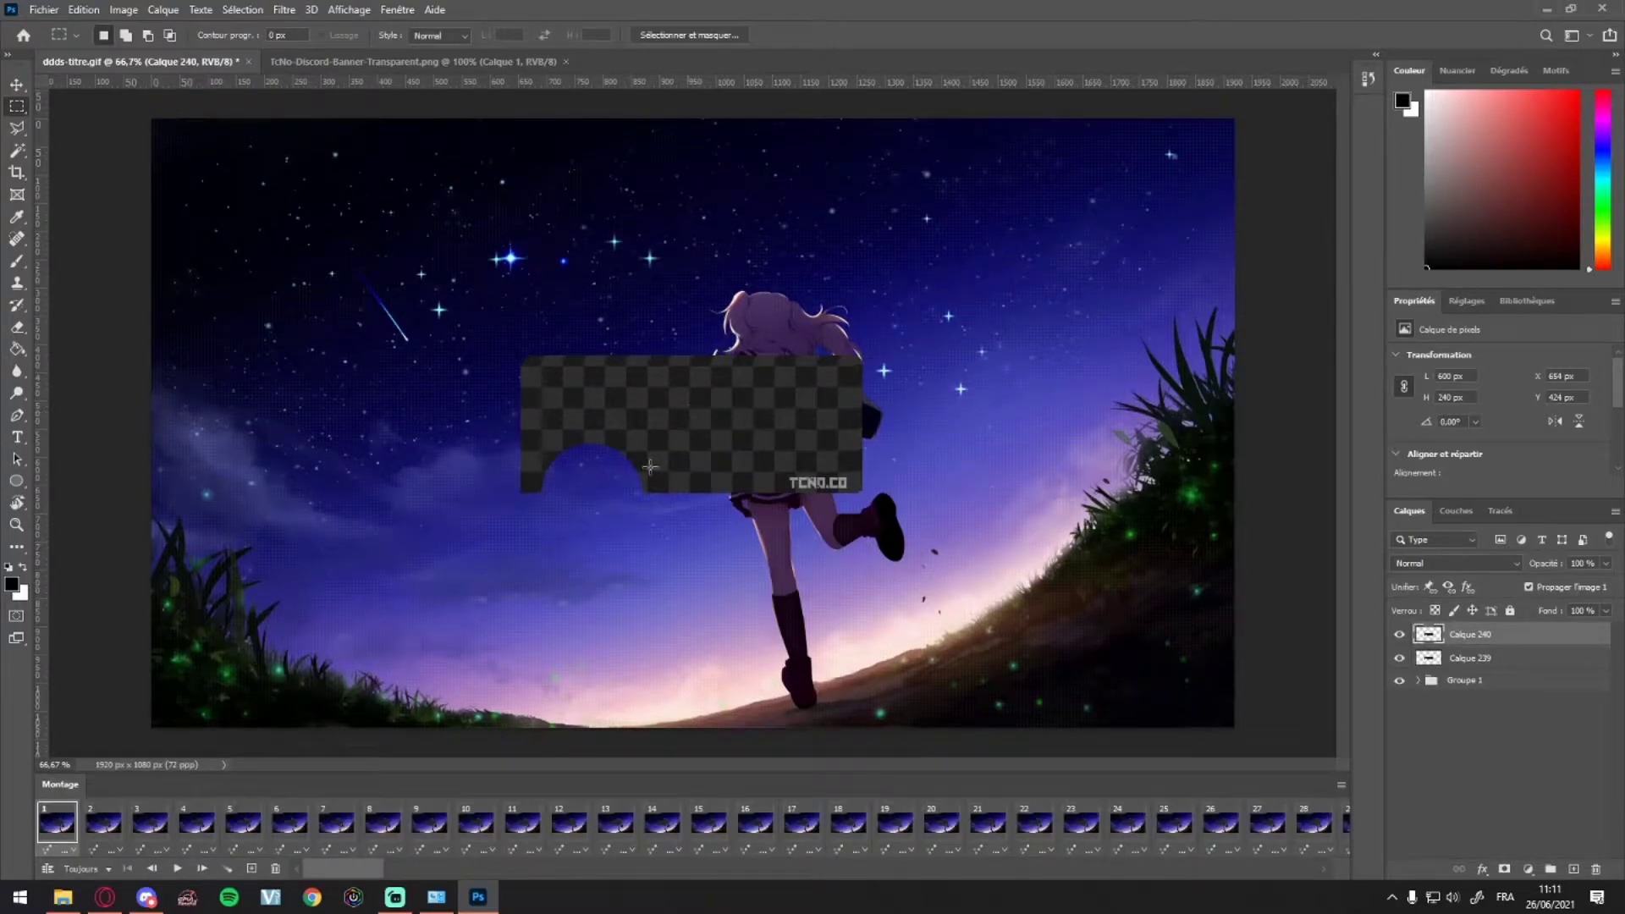
key("ctrl+z")
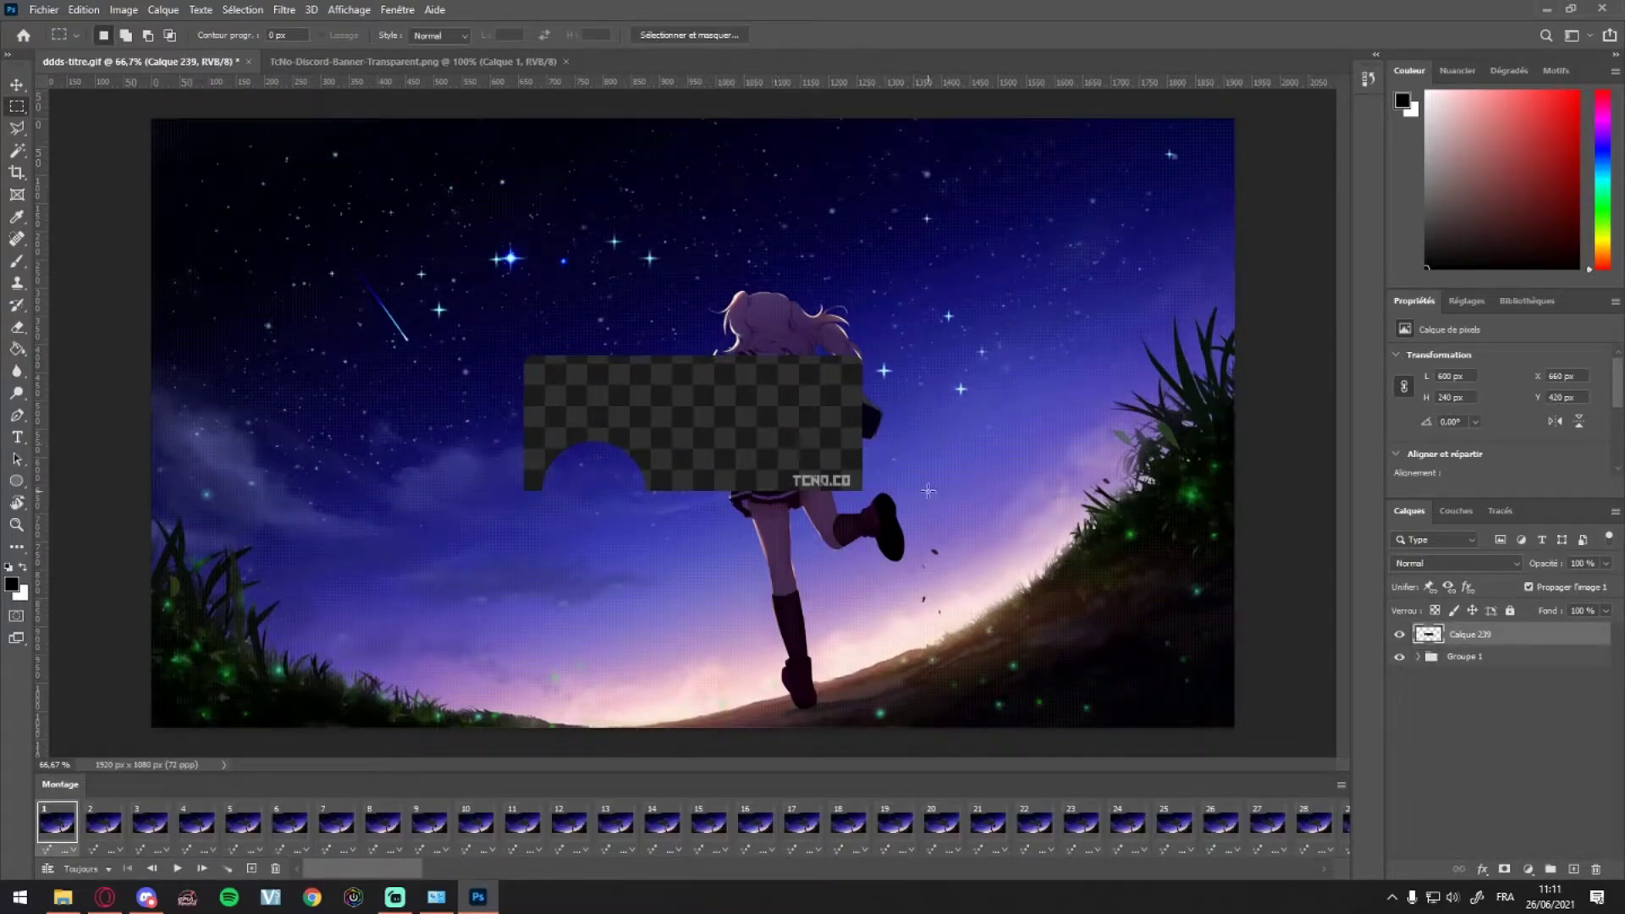
- Check that the Montage animation timeline is enabled and select the Groupe 1 layer group
left_click(1449, 660)
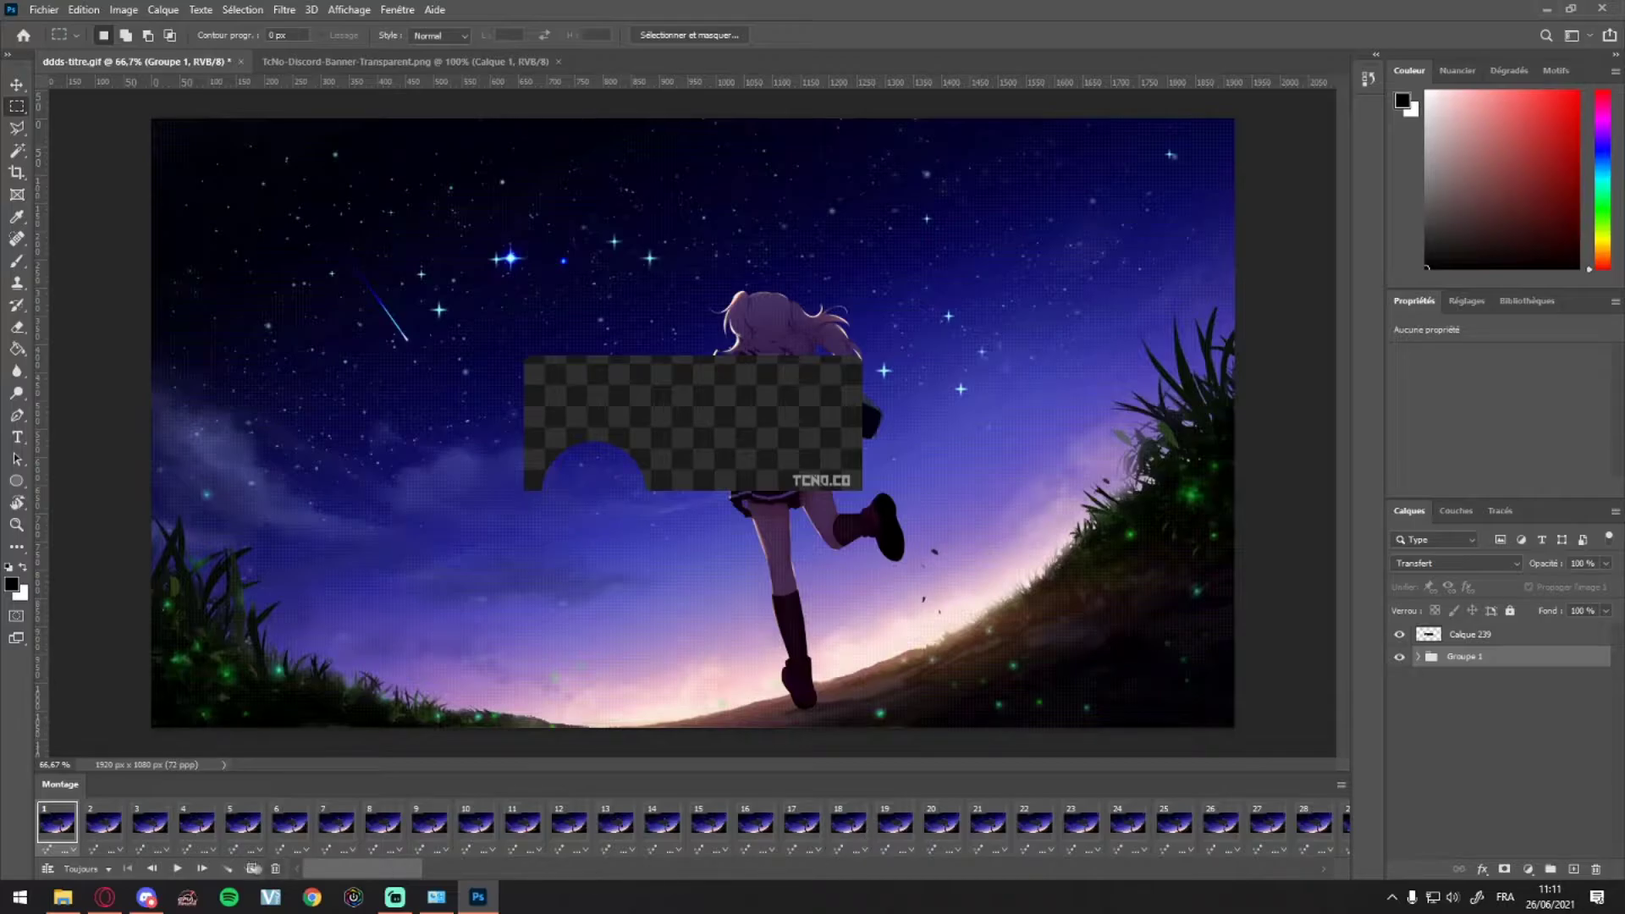
left_click(173, 870)
left_click(174, 869)
left_click(398, 10)
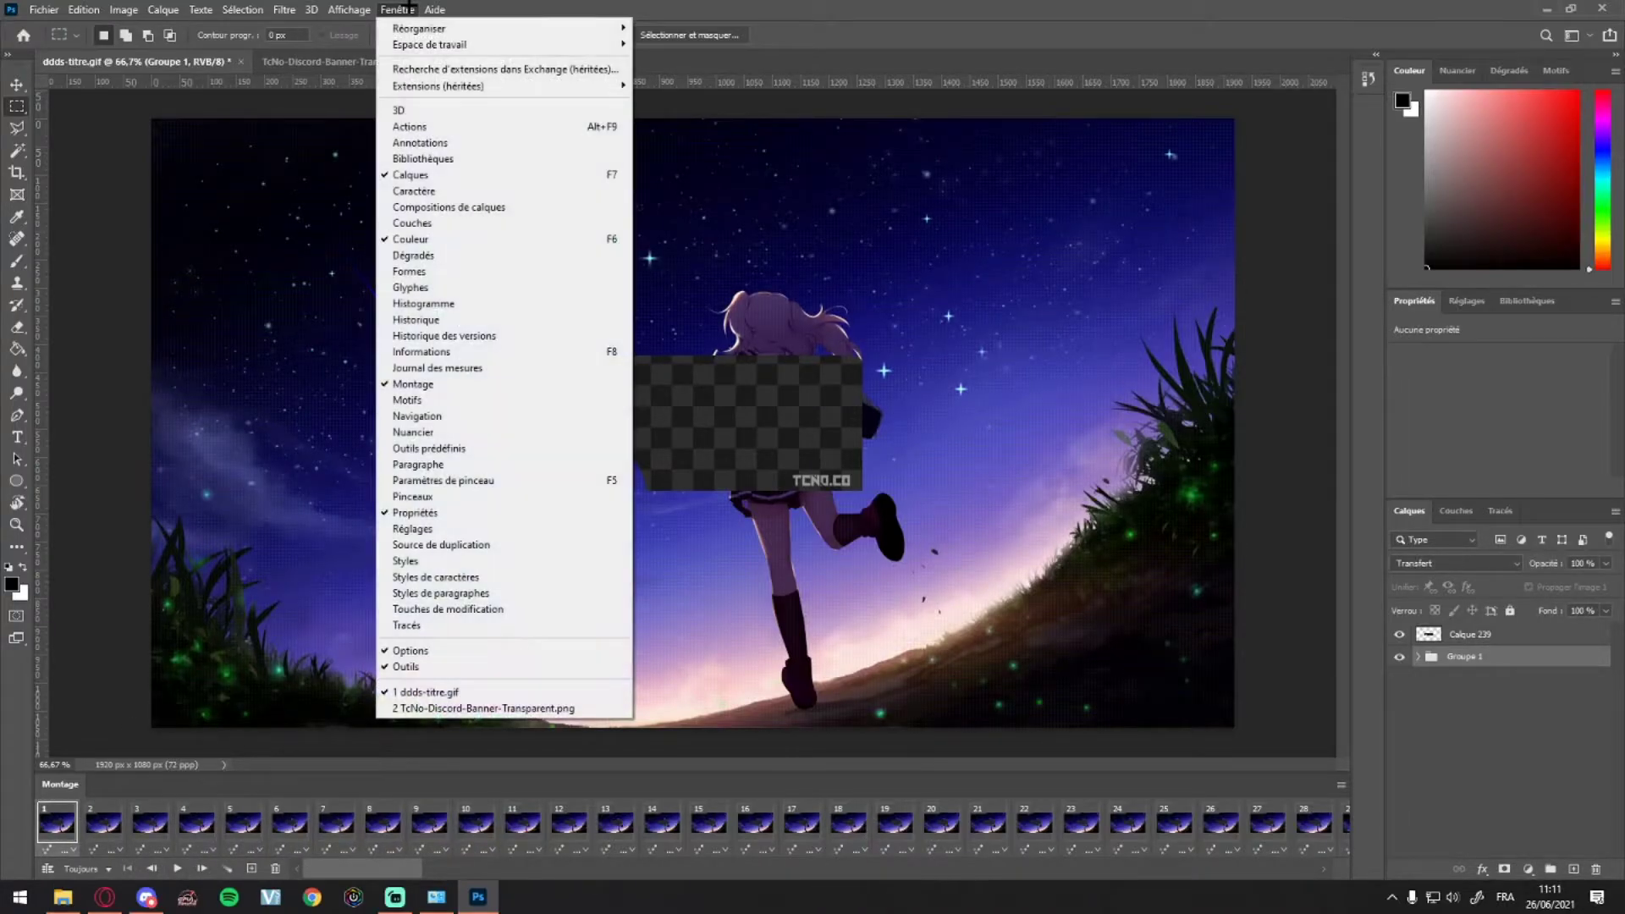
left_click(1551, 779)
left_click(1473, 650)
left_click(1471, 659)
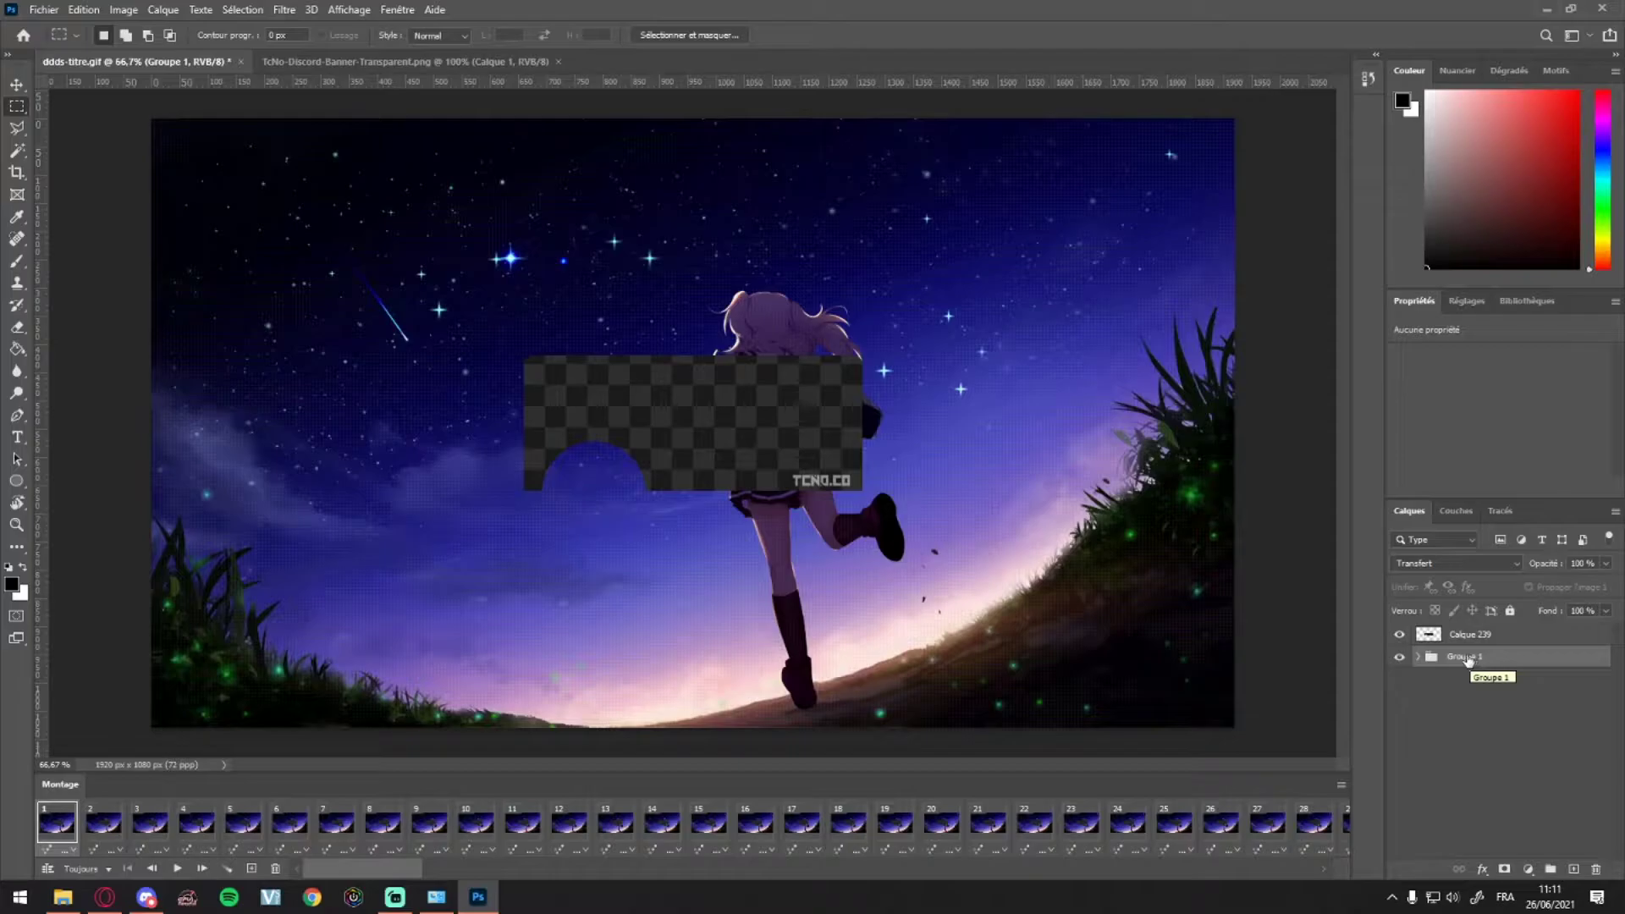
key("ctrl+t")
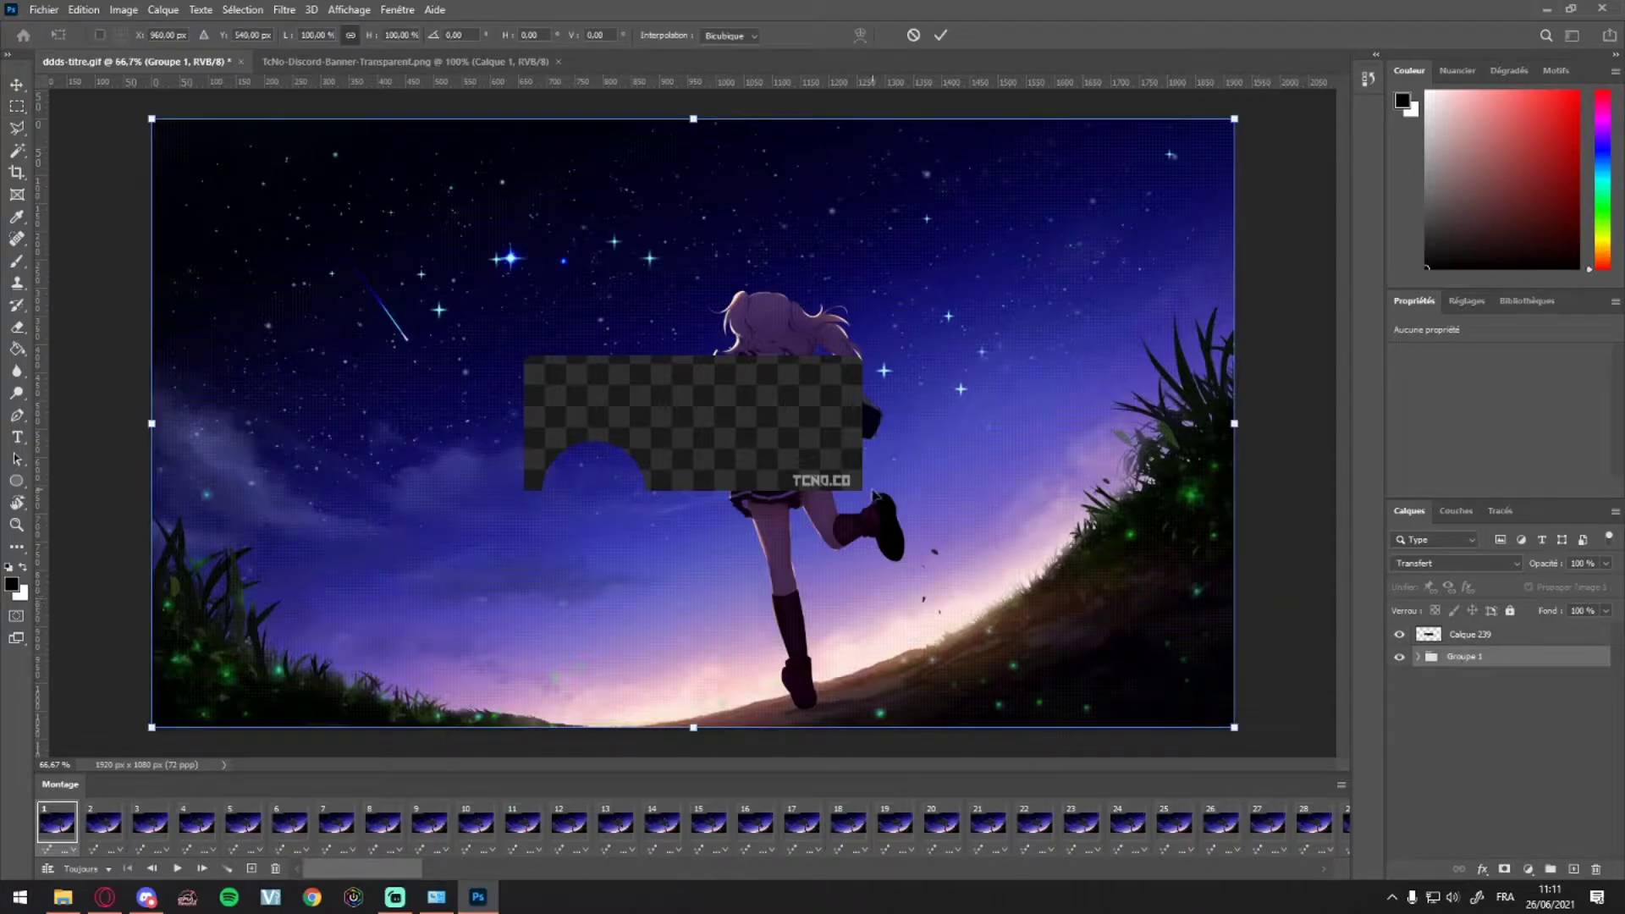
right_click(731, 521)
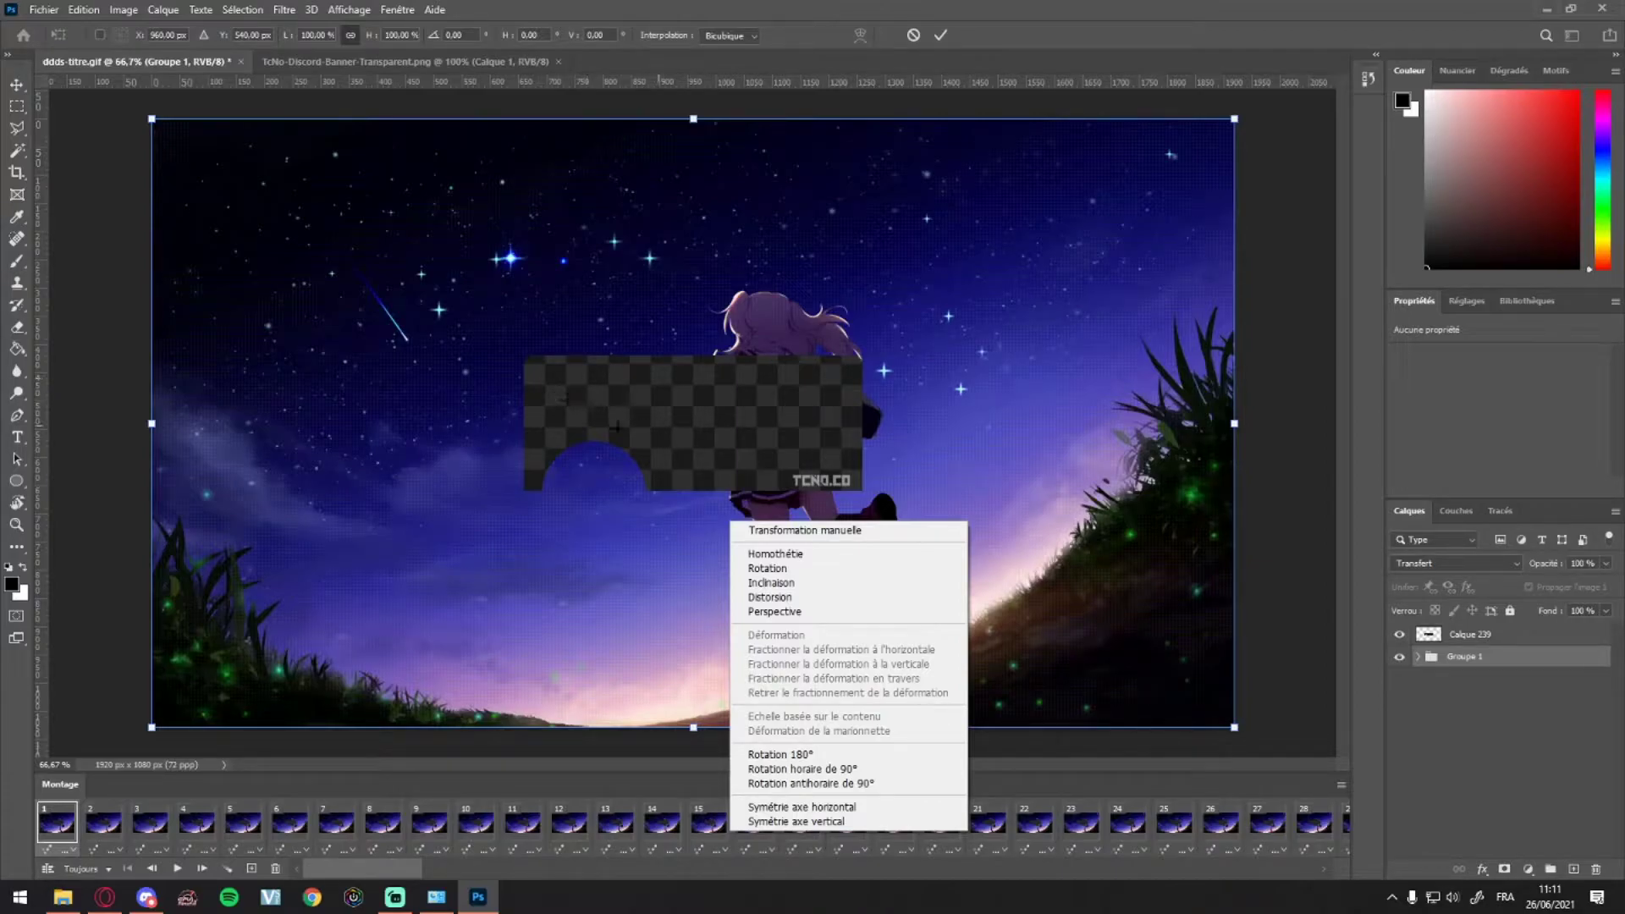
left_click(894, 810)
left_click(622, 498)
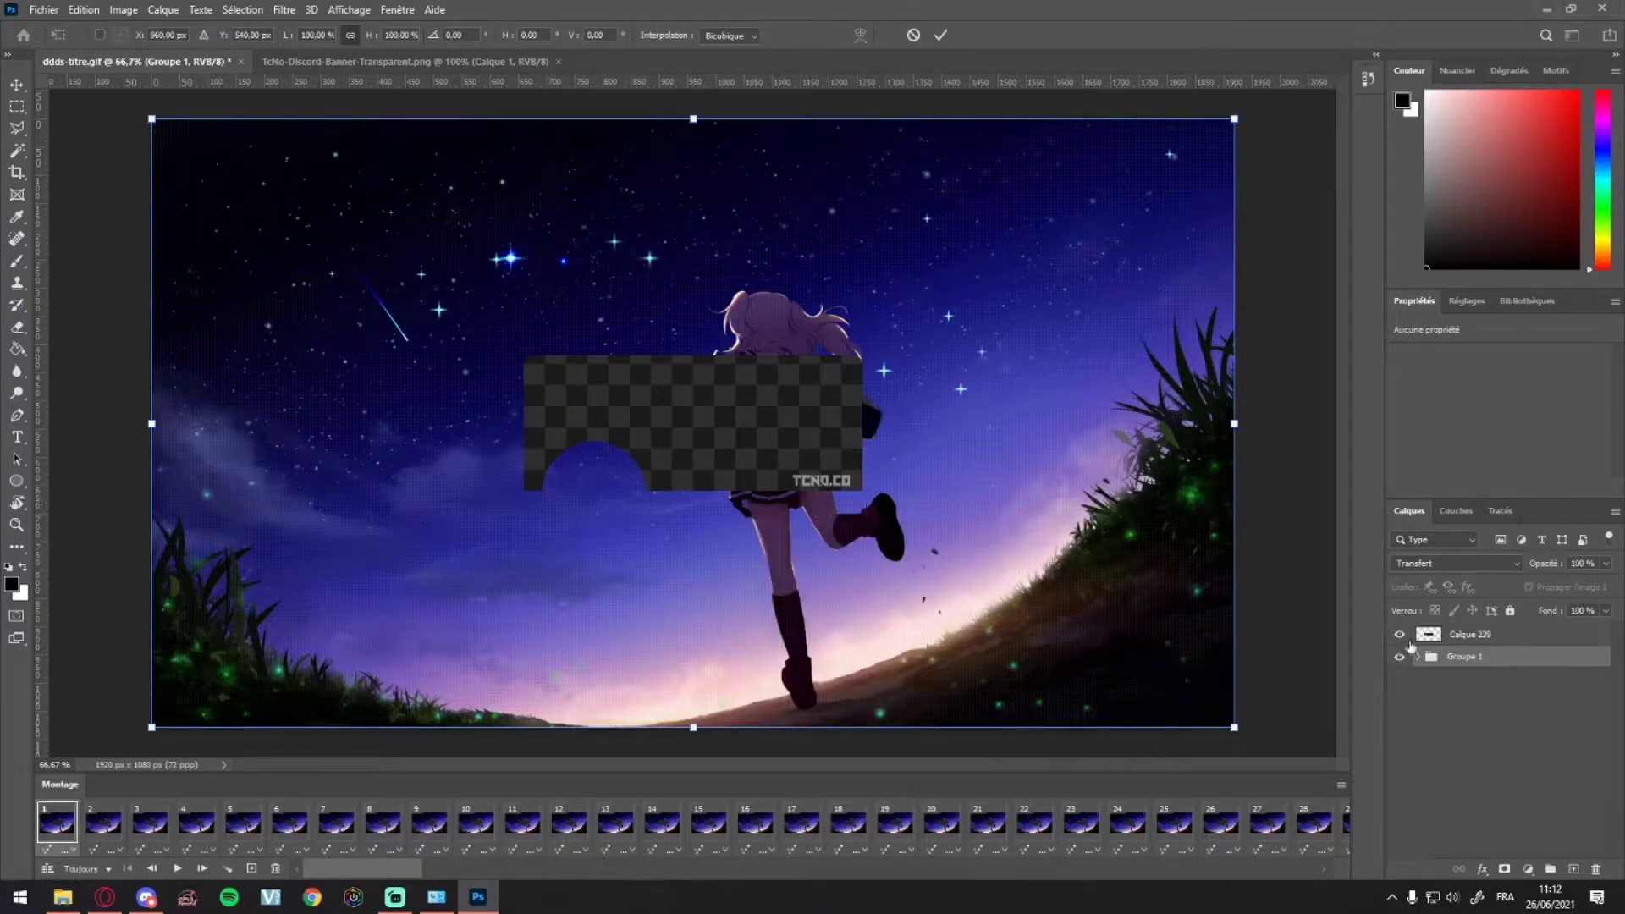
key("Return")
key("m")
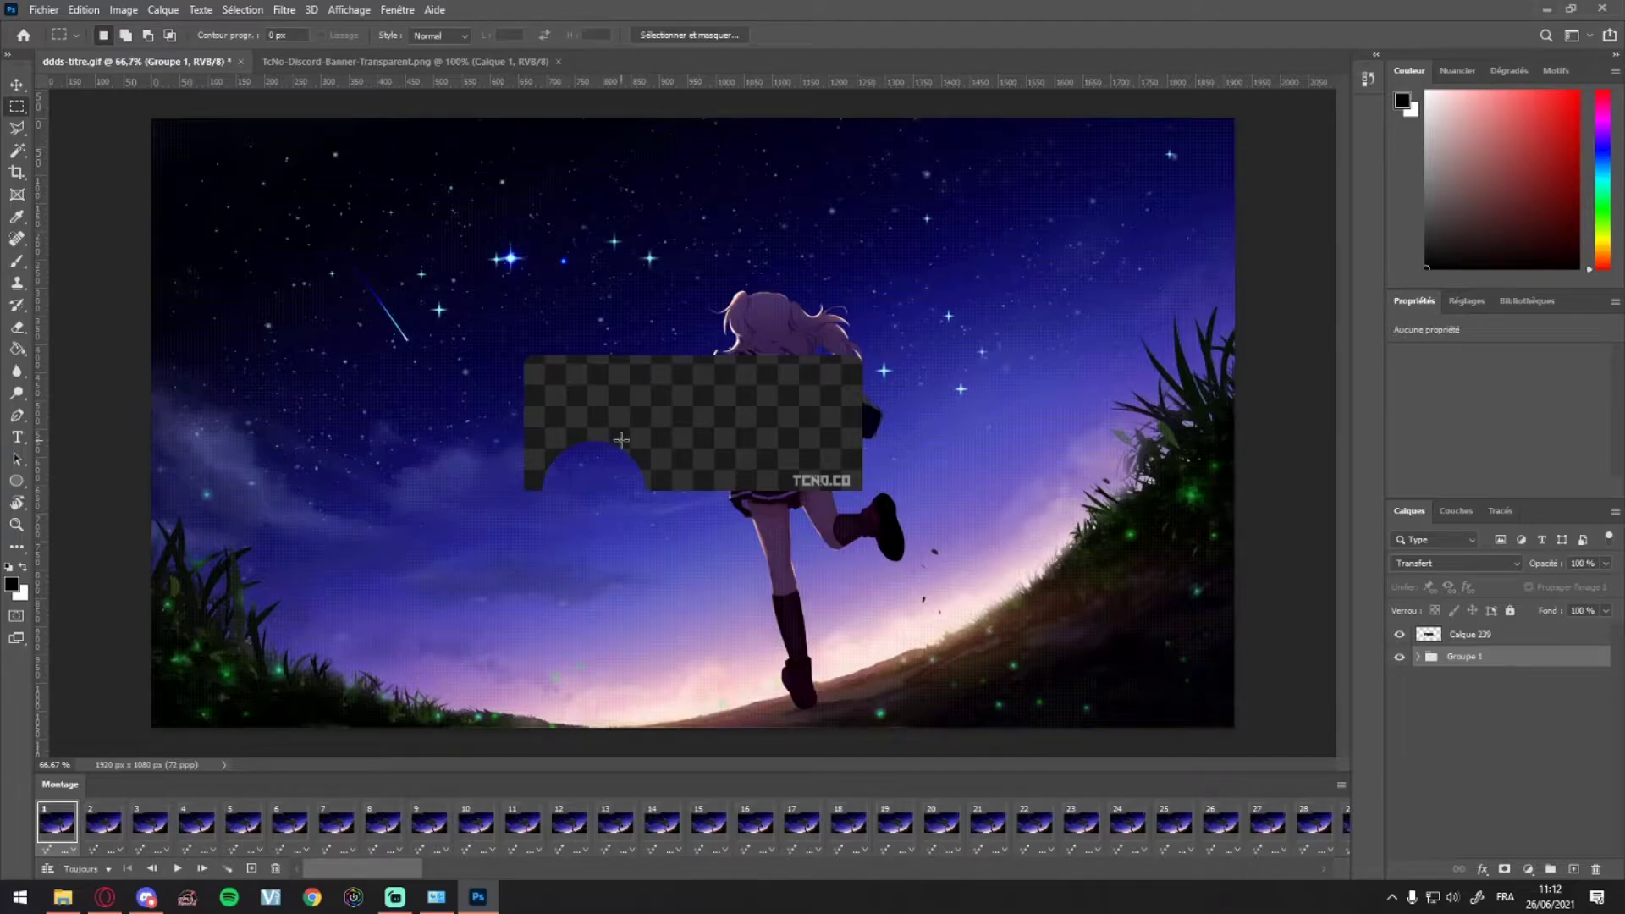
- Flip Groupe 1 horizontally, scale it down and position it so the girl's head falls in the template's round cutout
key("ctrl+t")
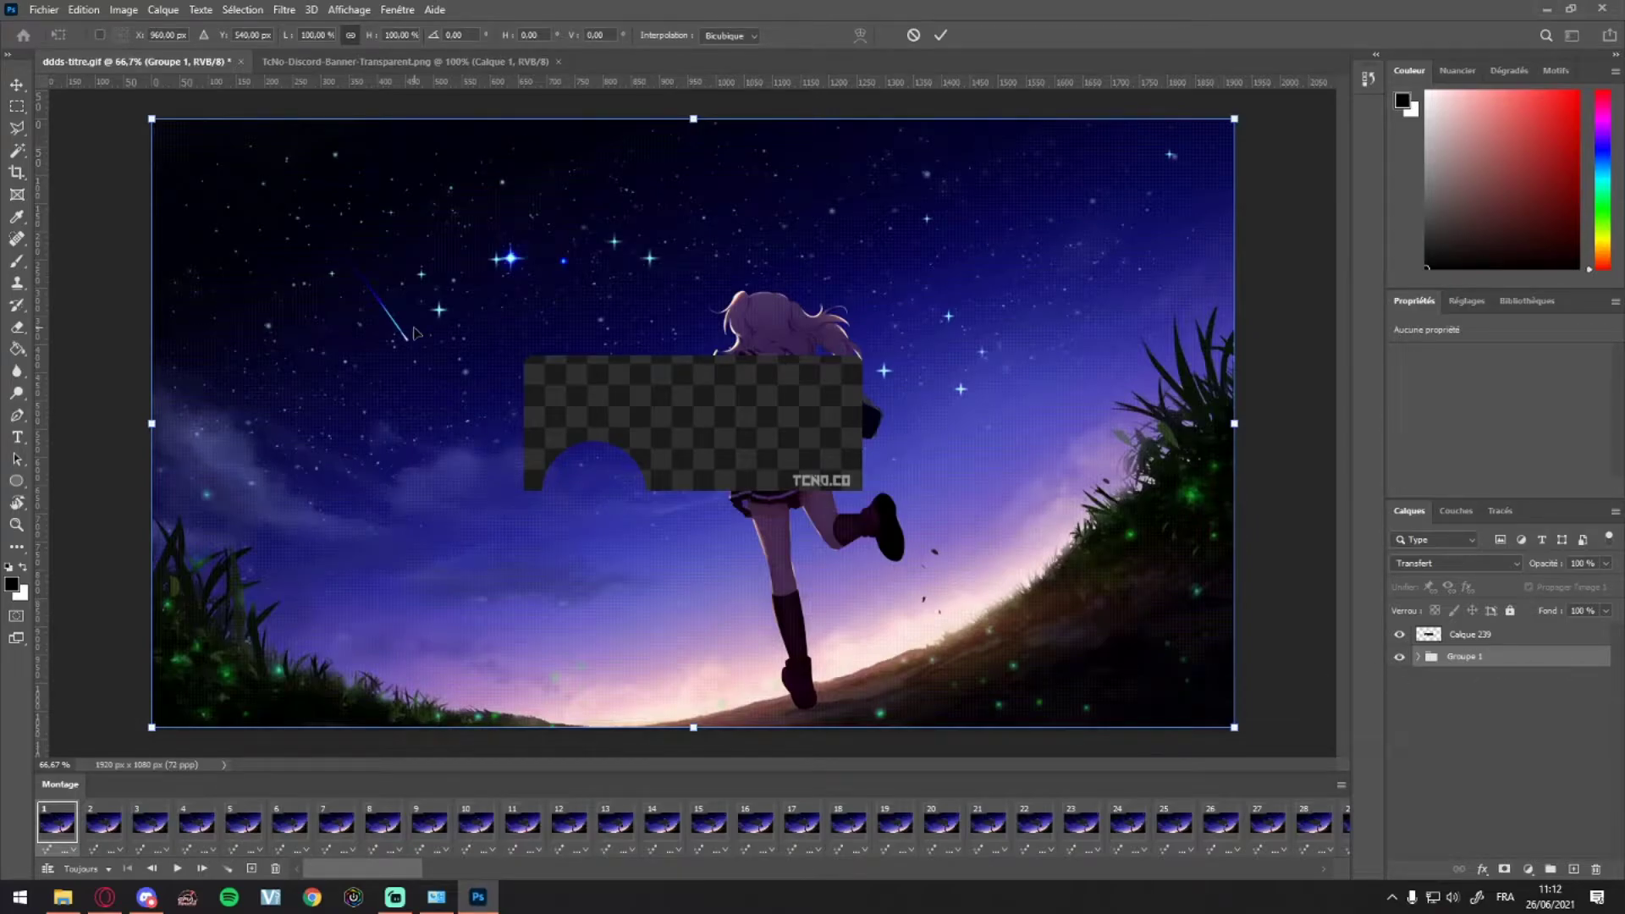
right_click(419, 485)
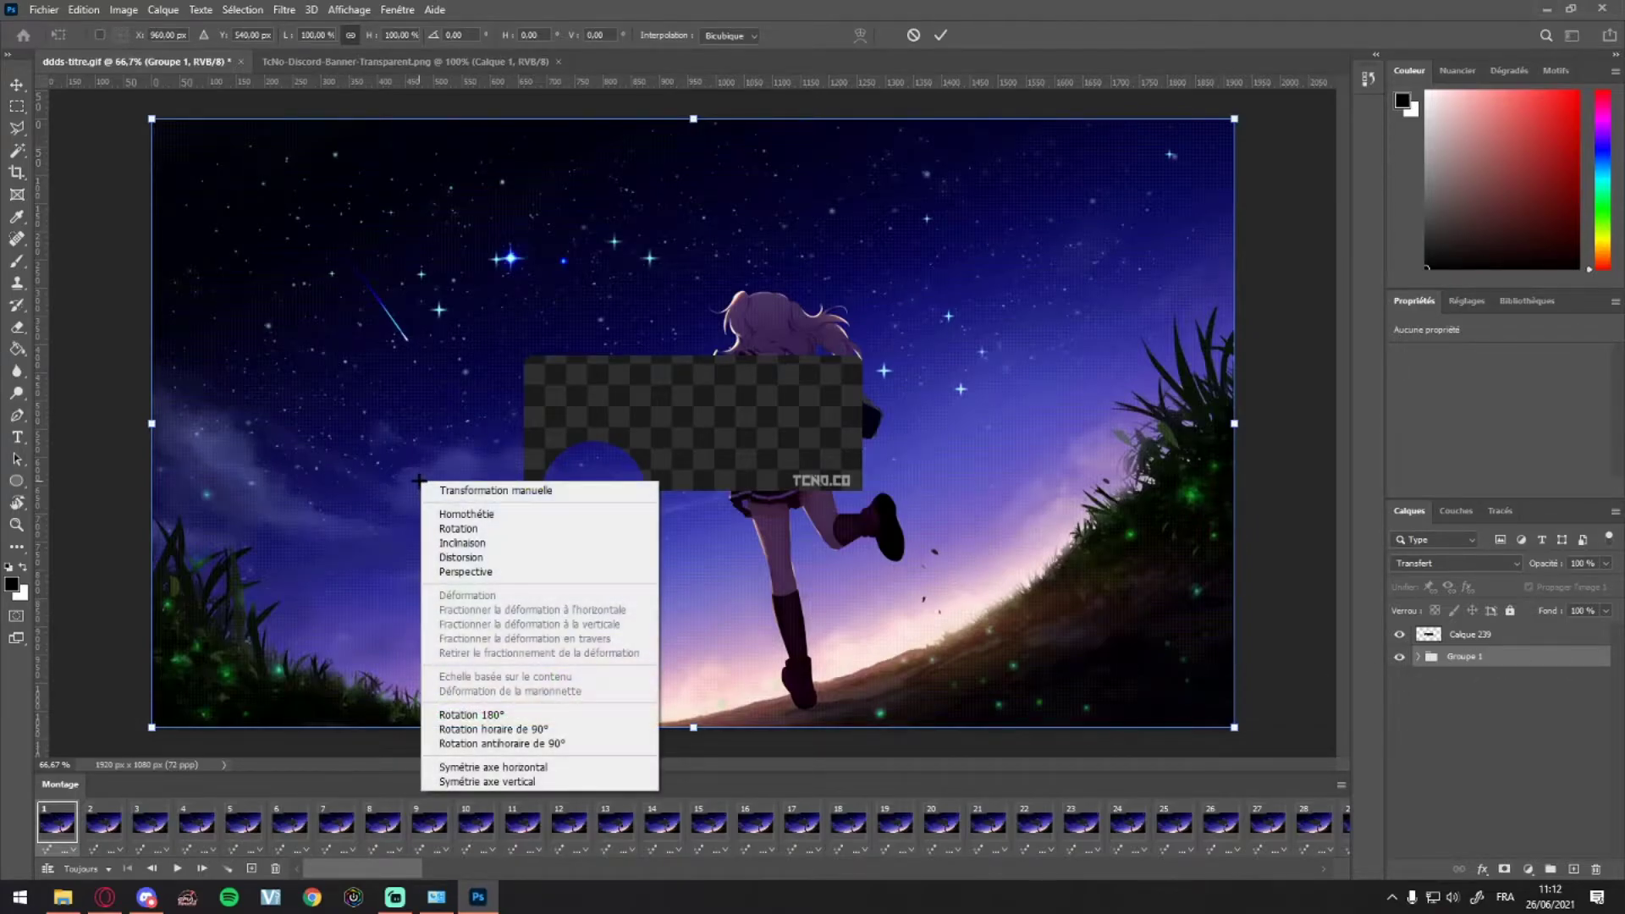
left_click(599, 766)
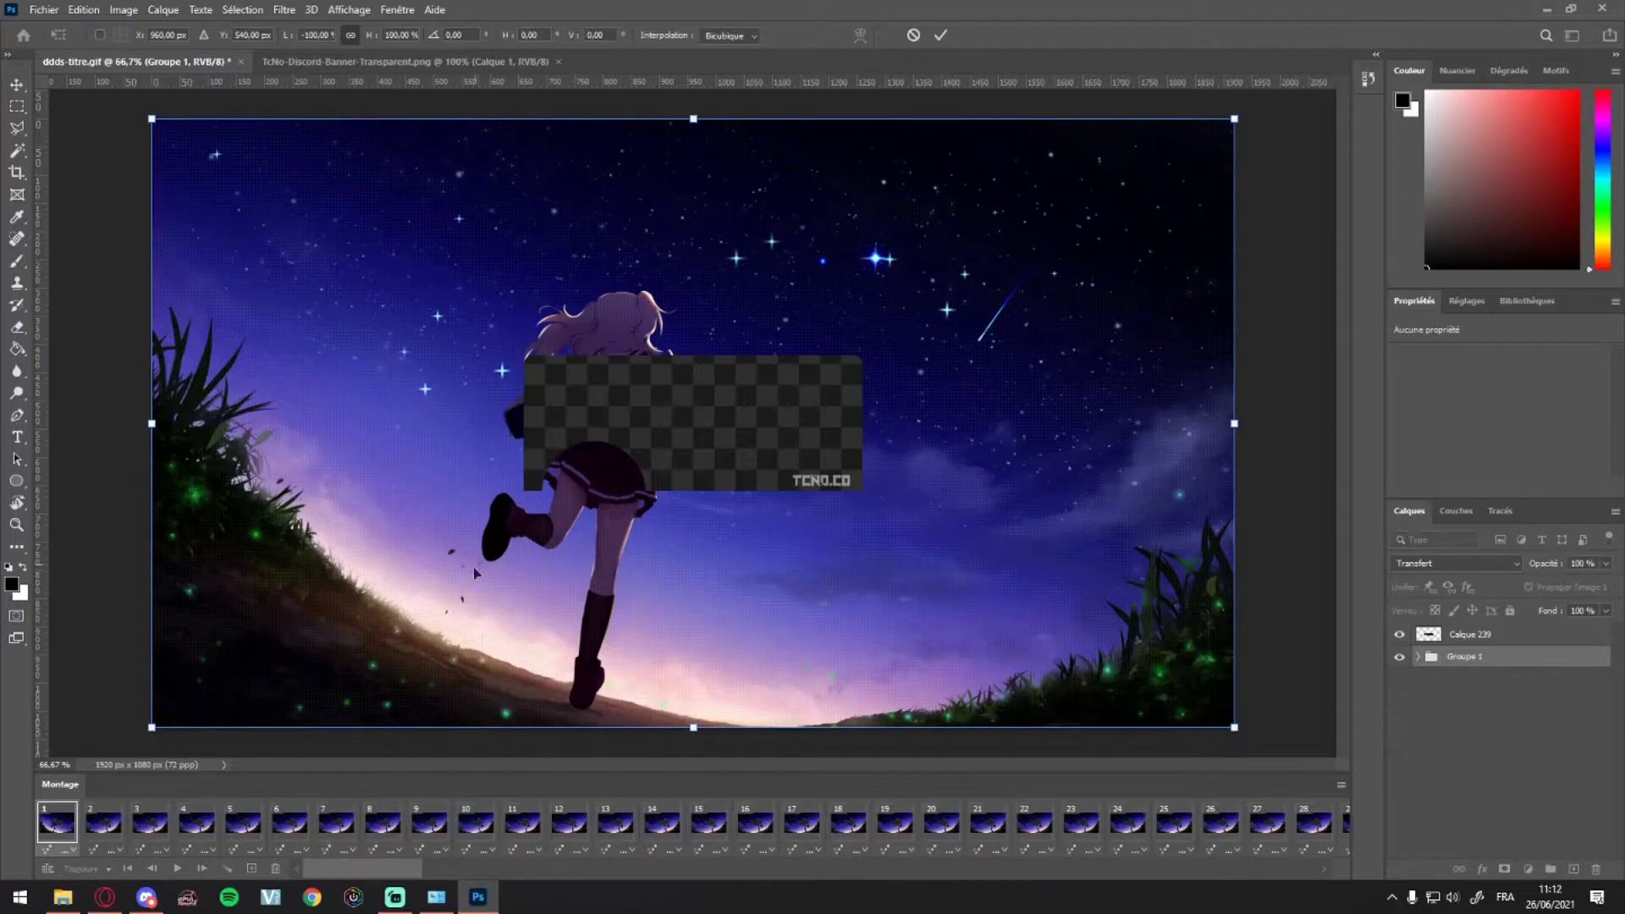
right_click(509, 582)
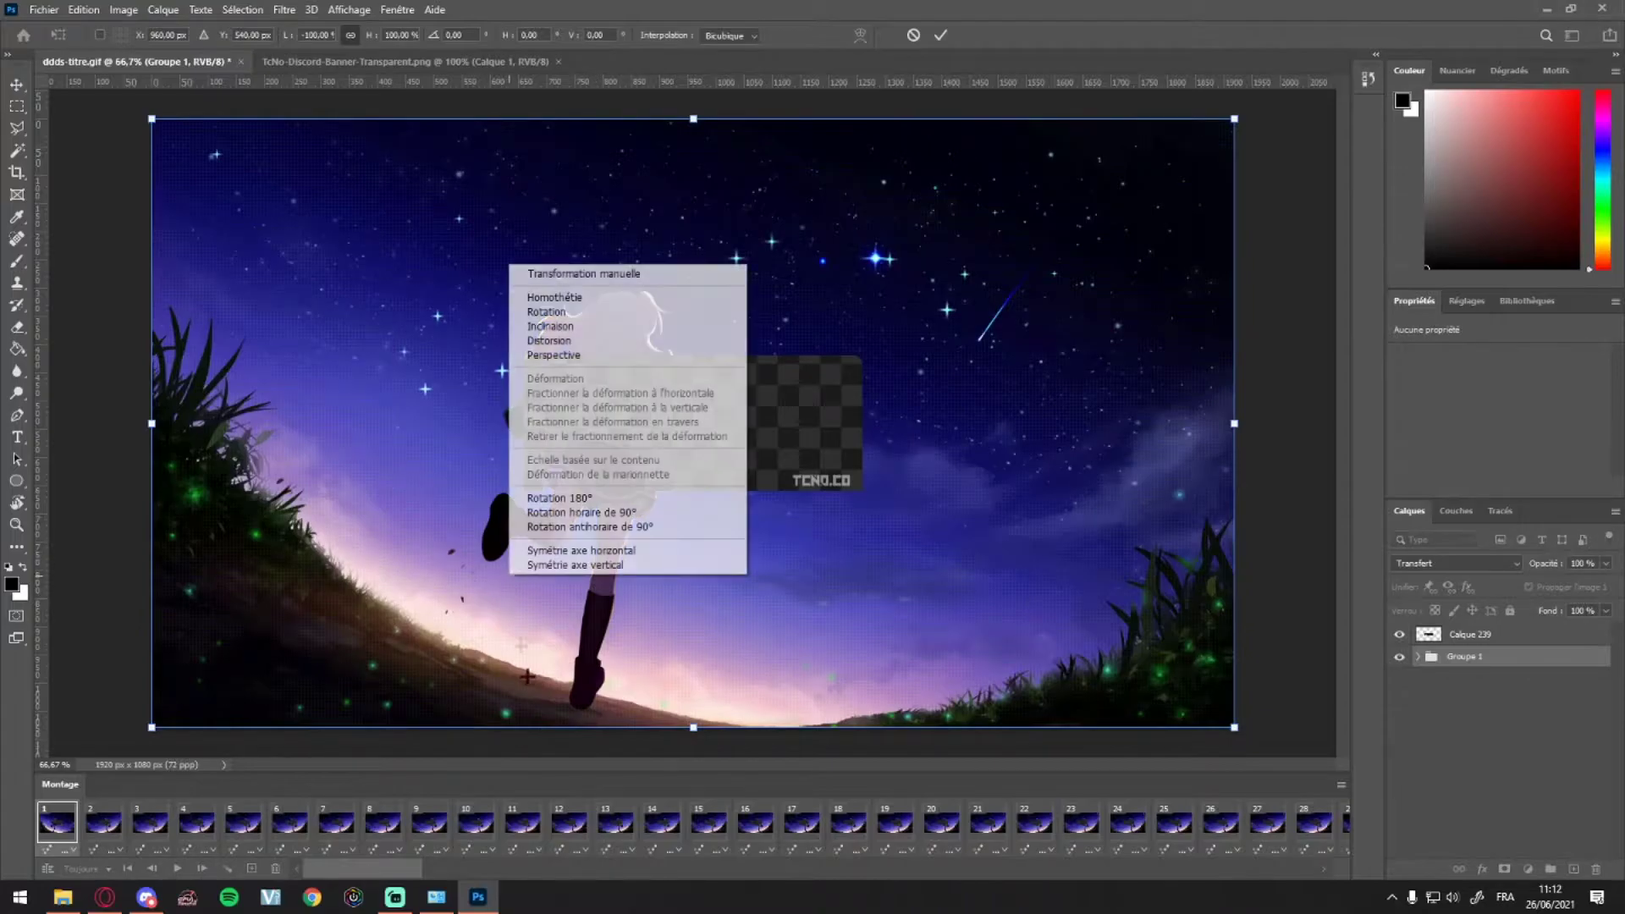
left_click(771, 645)
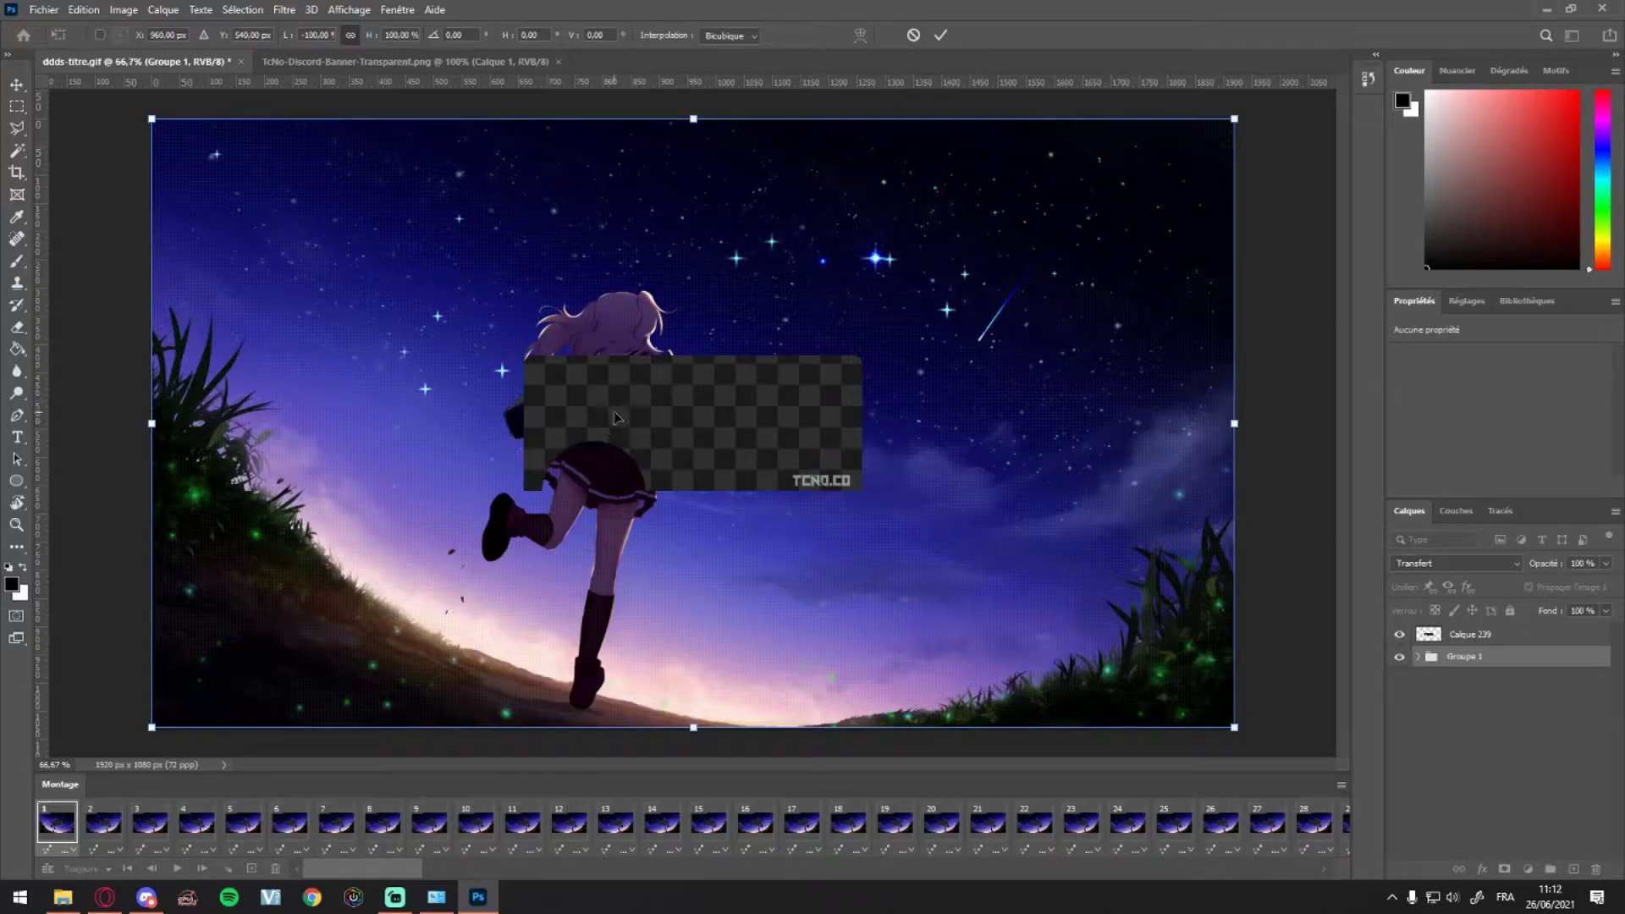
left_click_drag(153, 120, 480, 376)
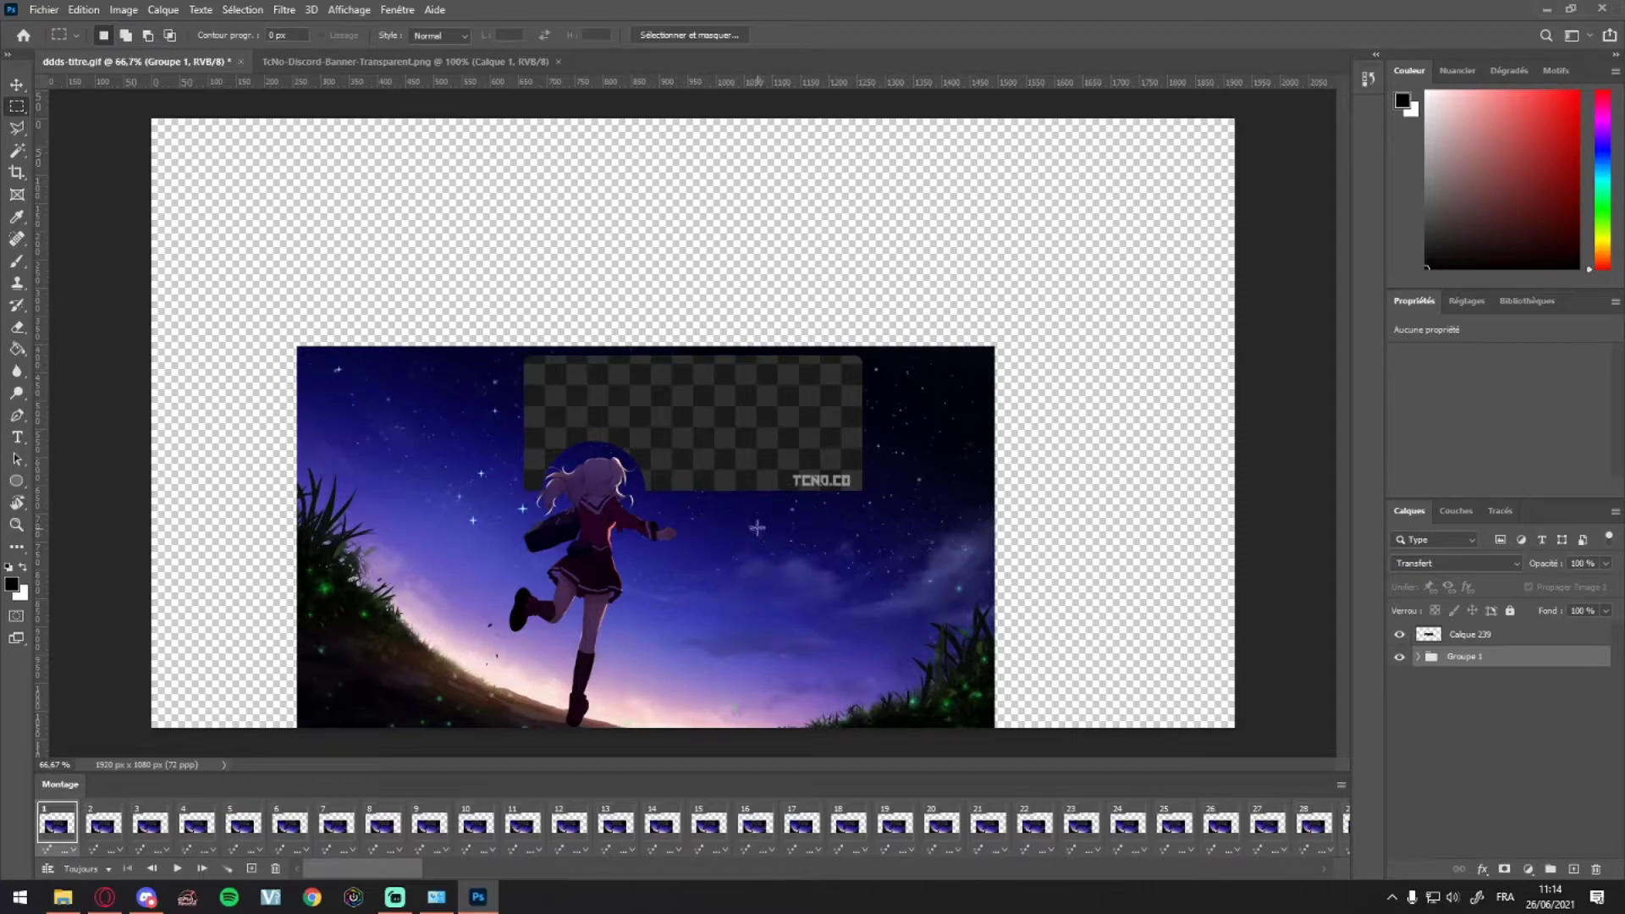
- Draw the crop frame around the banner template, matching its outer edges
left_click(17, 173)
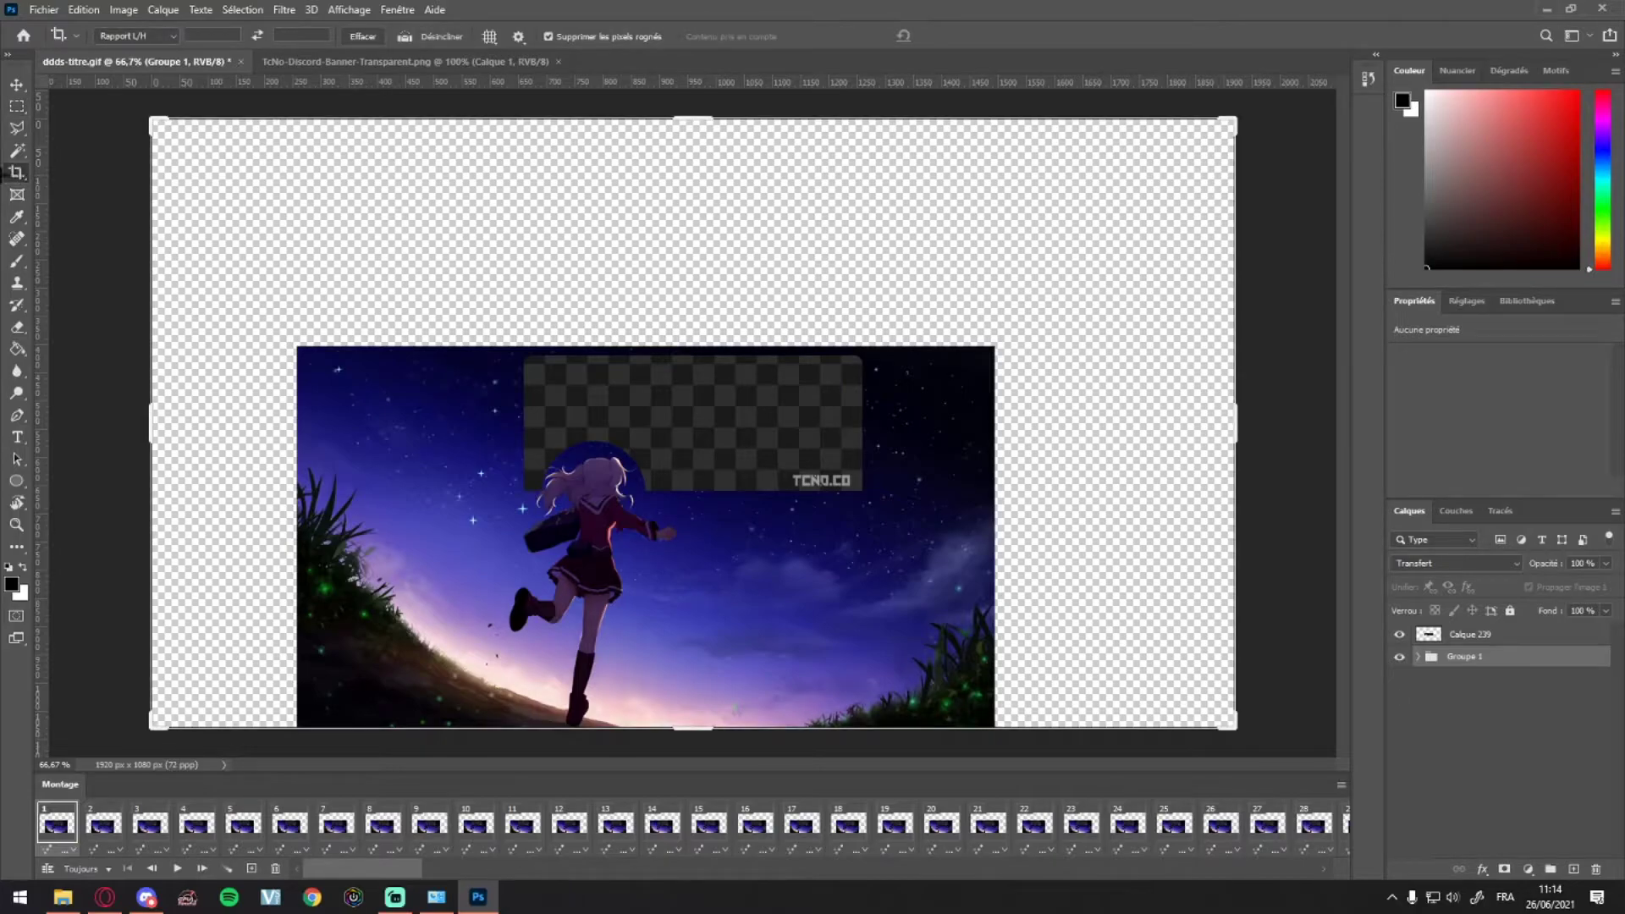
right_click(16, 173)
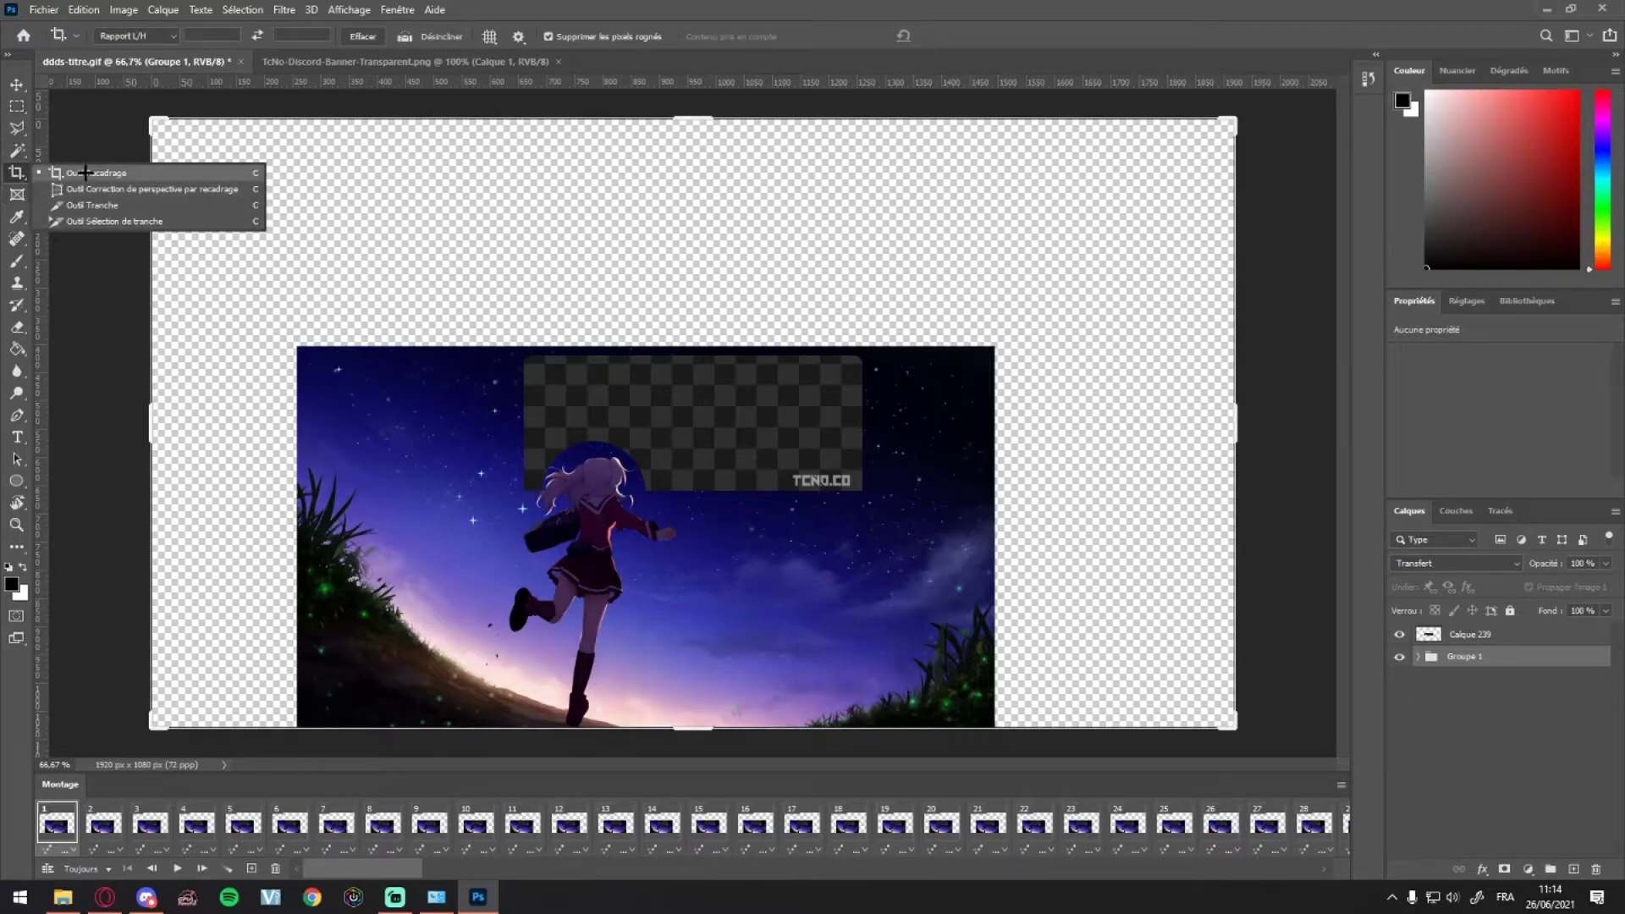
left_click(356, 214)
left_click_drag(154, 121, 335, 238)
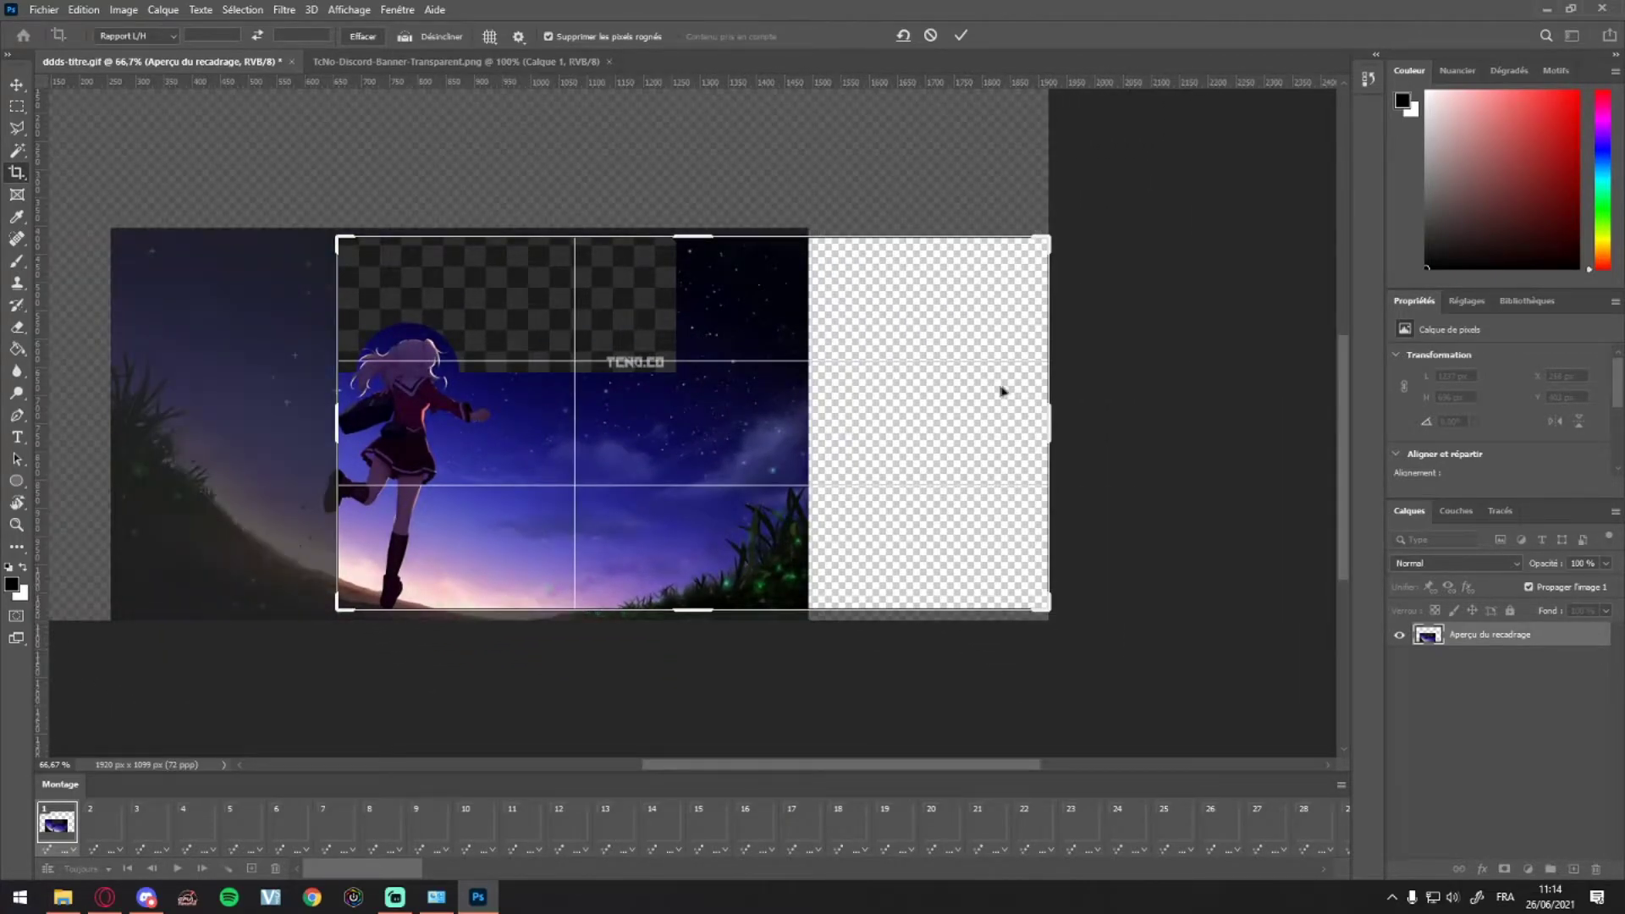
left_click_drag(1049, 415, 867, 390)
left_click_drag(690, 606, 714, 470)
- Check the crop frame closely against the template's edges and apply the crop at 600 x 240 px
scroll(714, 470, "up", 10)
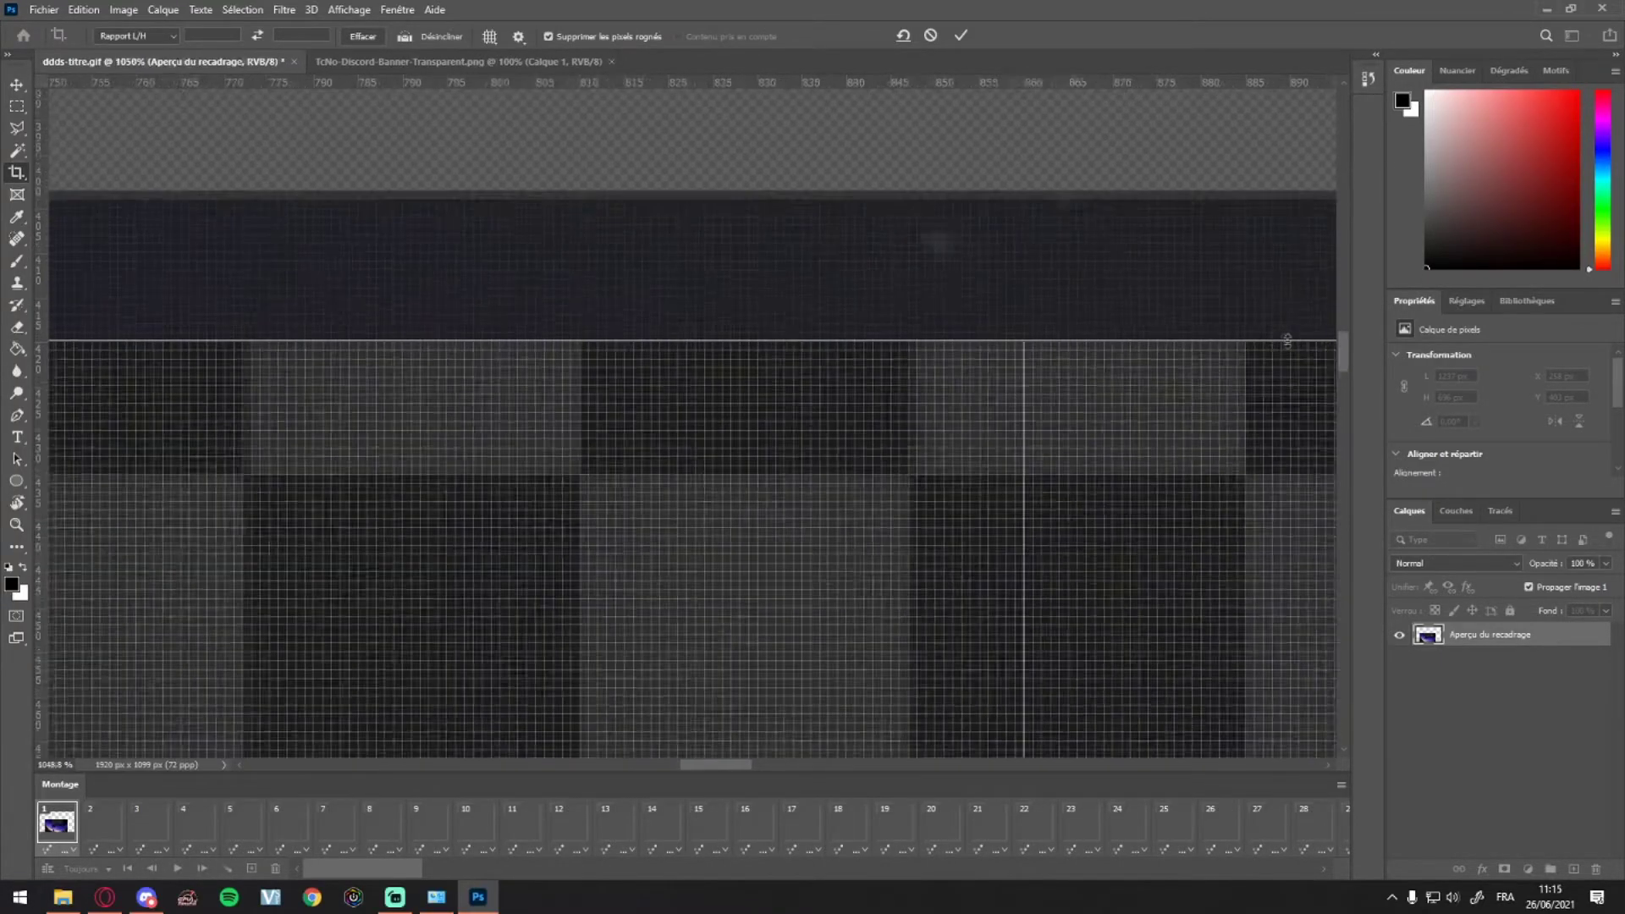
scroll(703, 364, "down", 5)
scroll(688, 638, "up", 2)
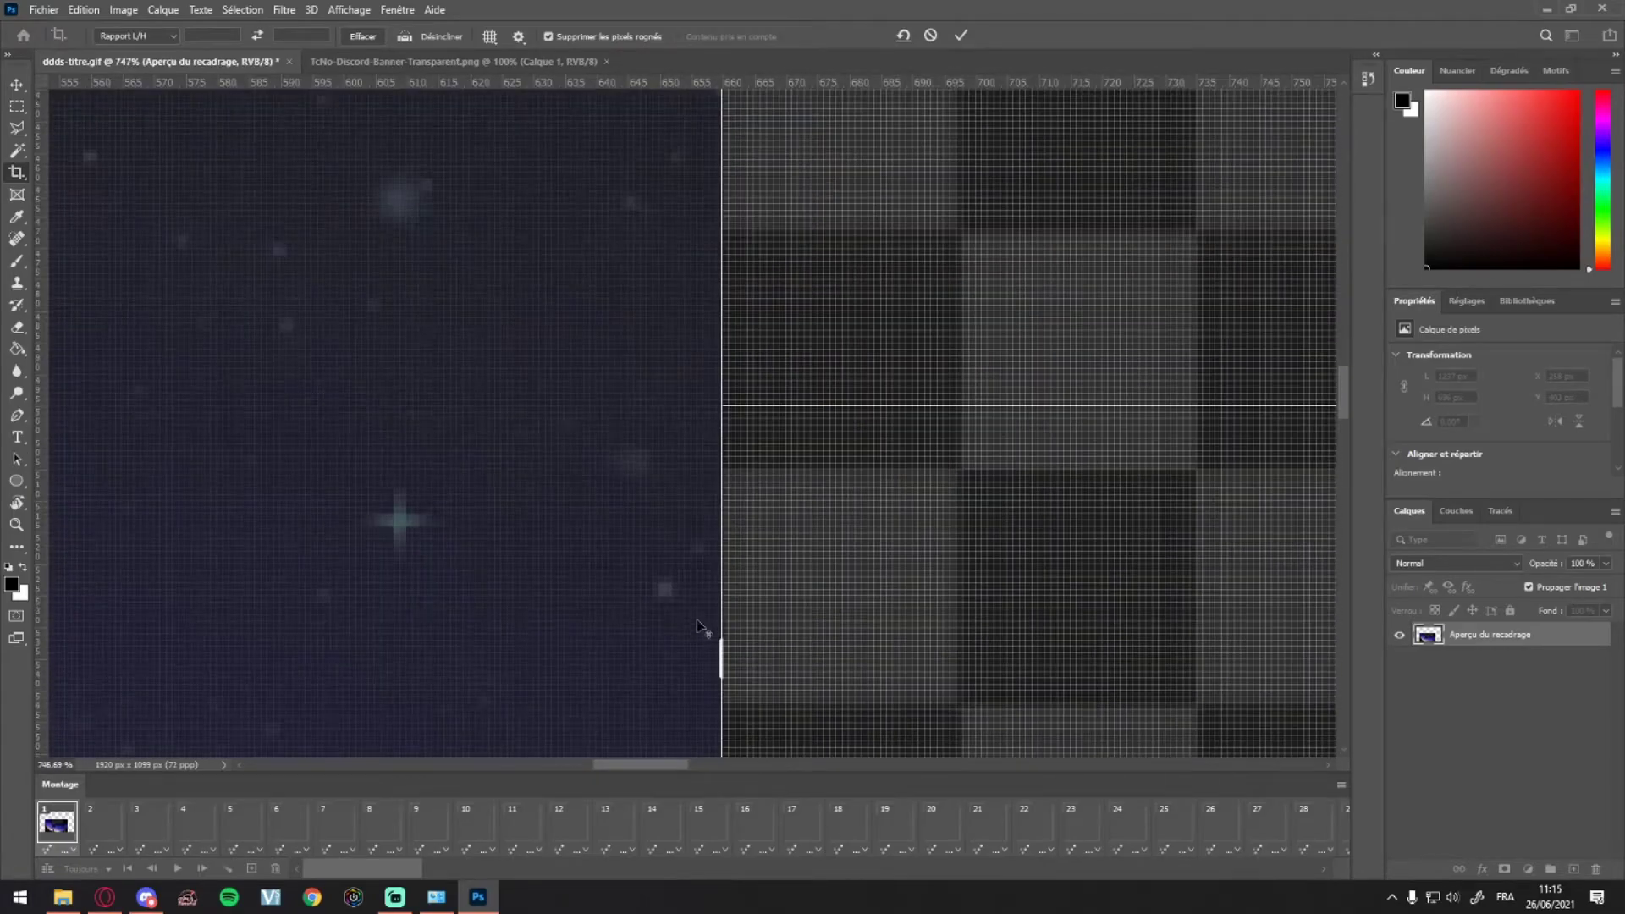
scroll(723, 593, "down", 6)
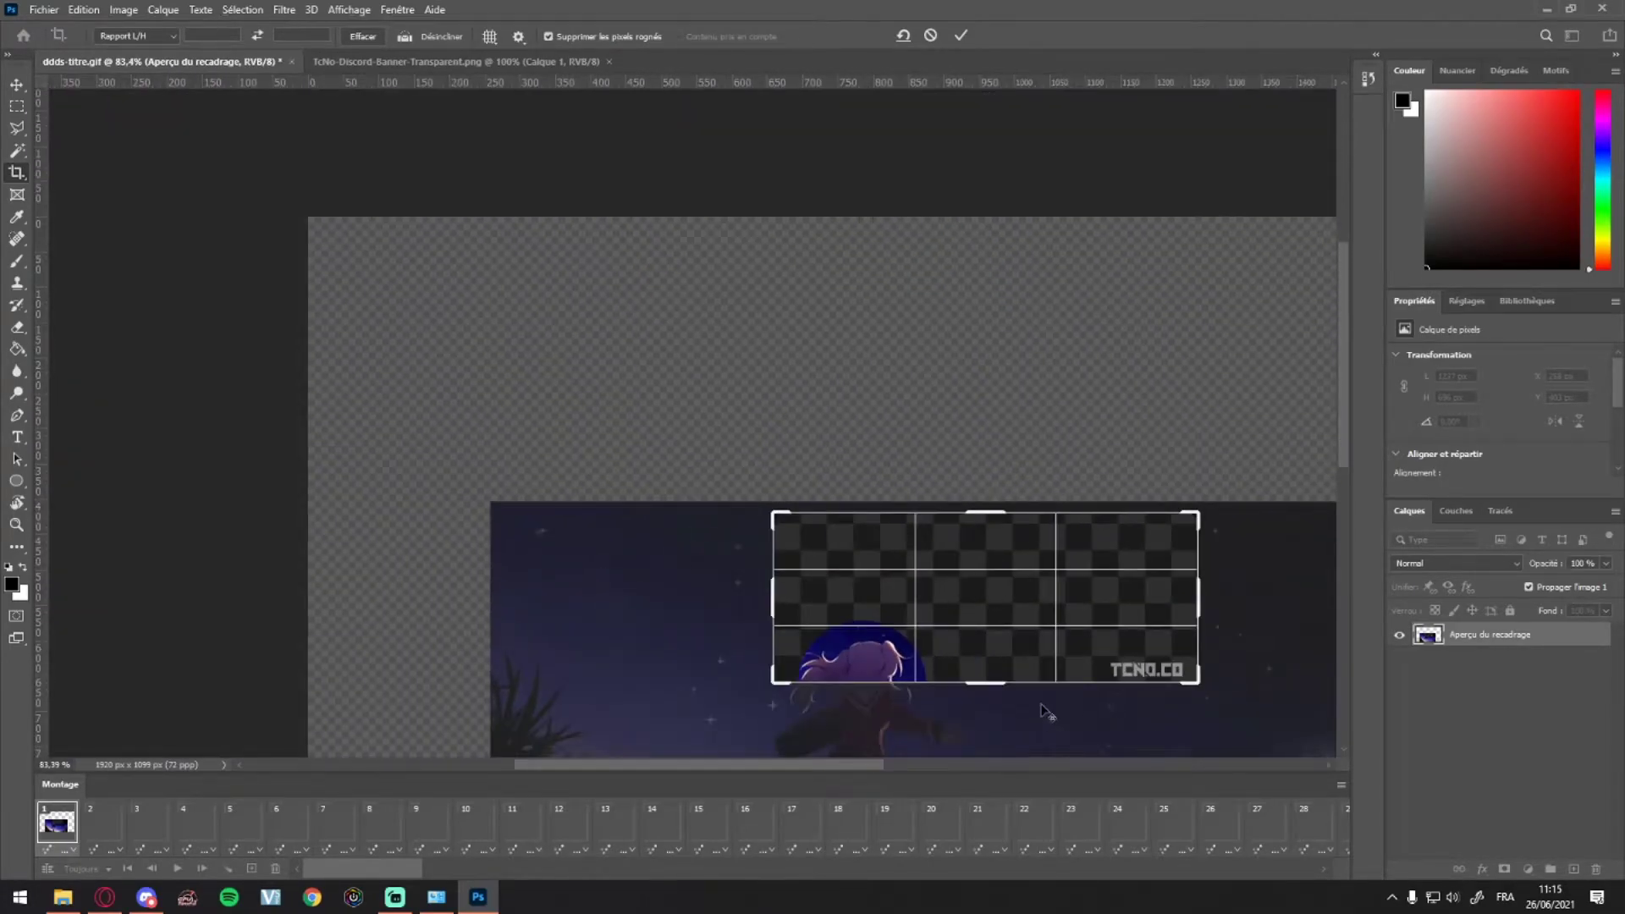
scroll(1047, 711, "up", 6)
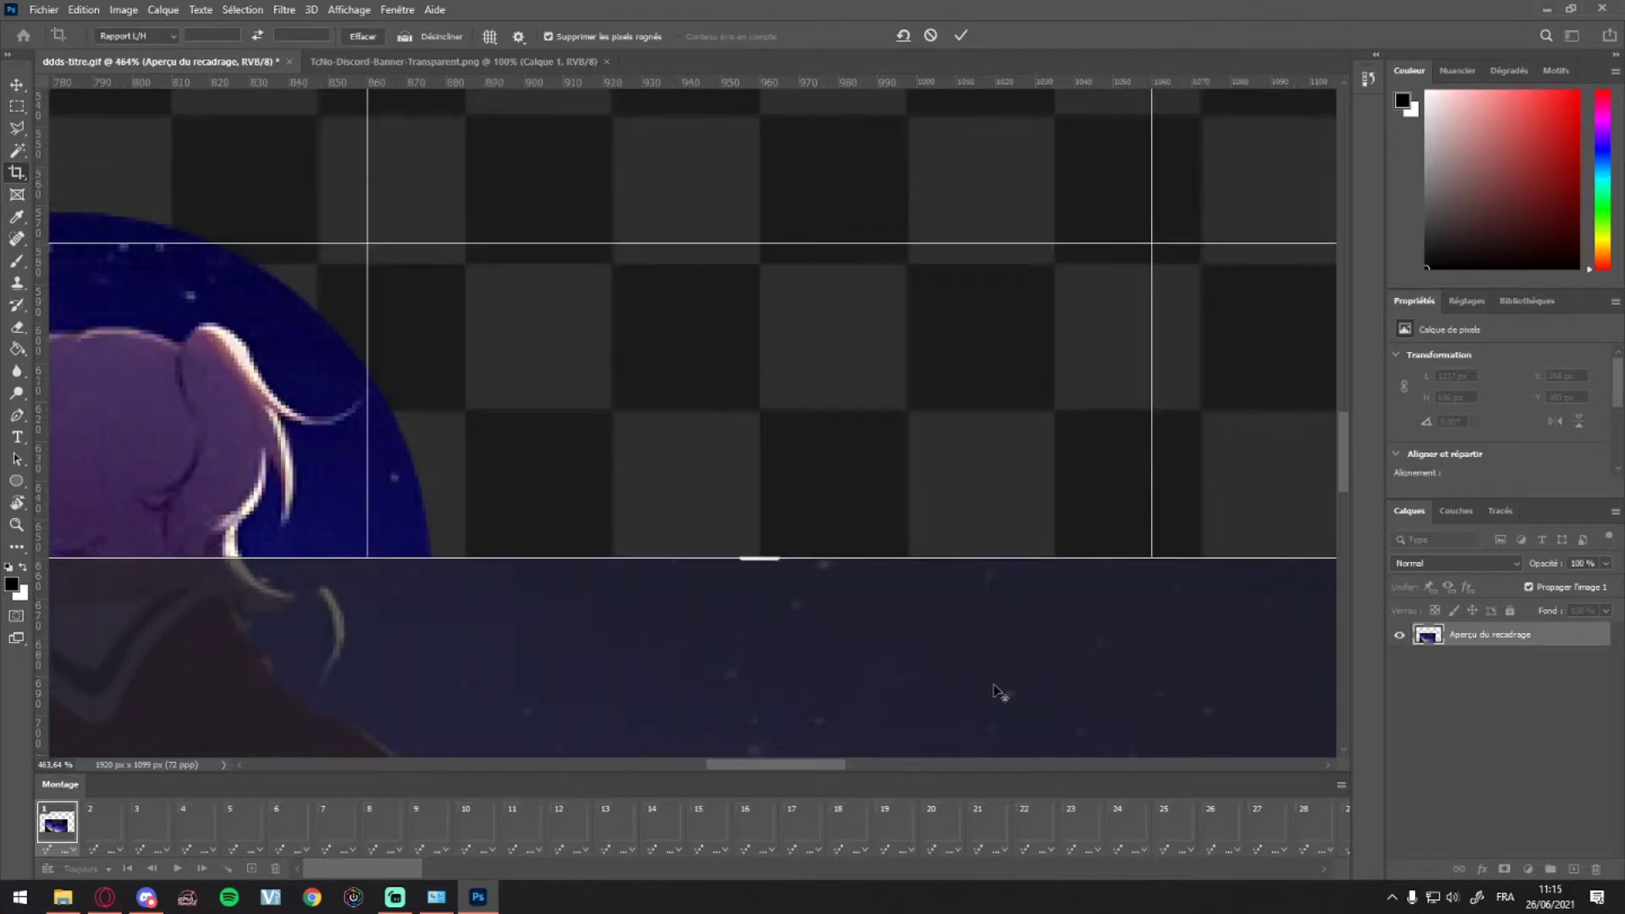
scroll(997, 690, "down", 5)
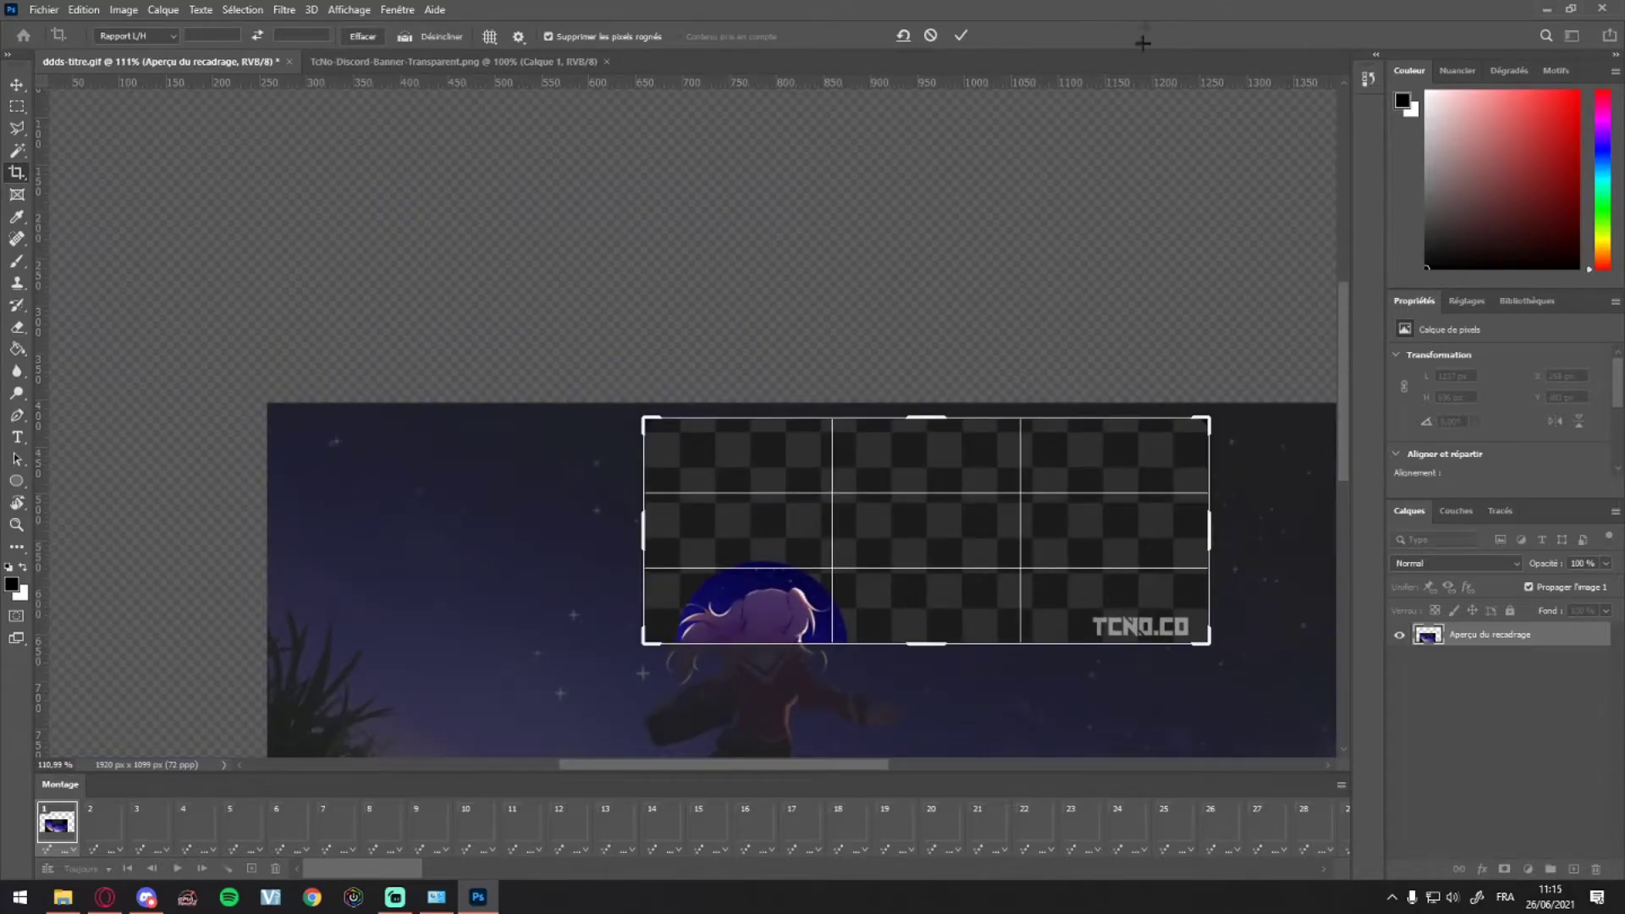
left_click(961, 35)
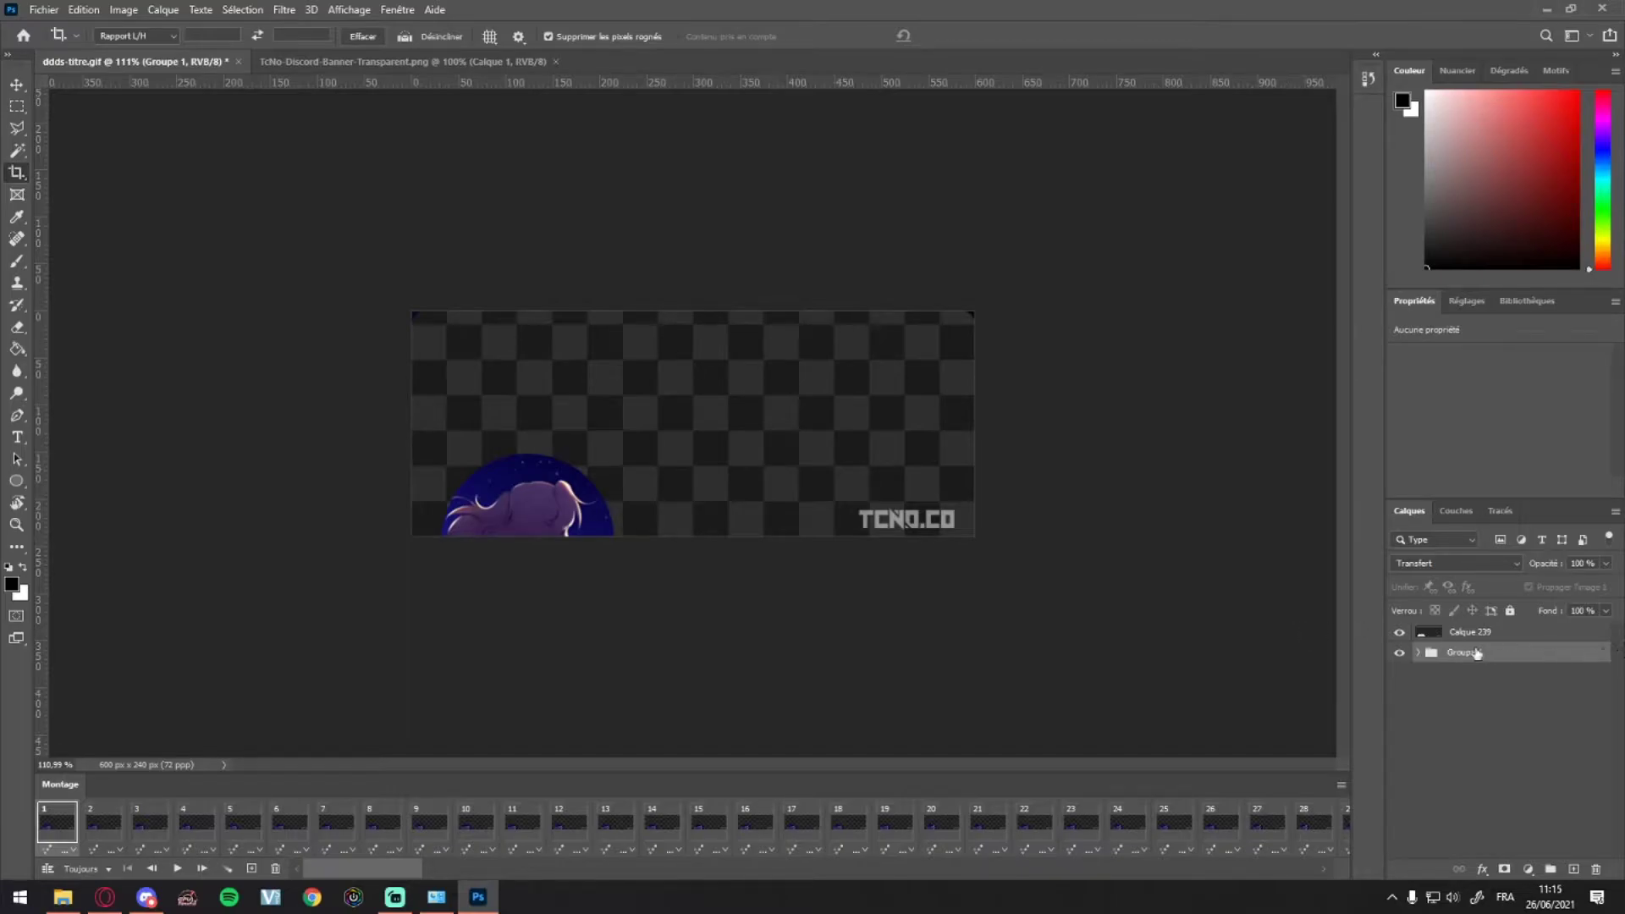
- Hide the Calque 239 template layer and open the legacy Save for Web export
left_click(1400, 635)
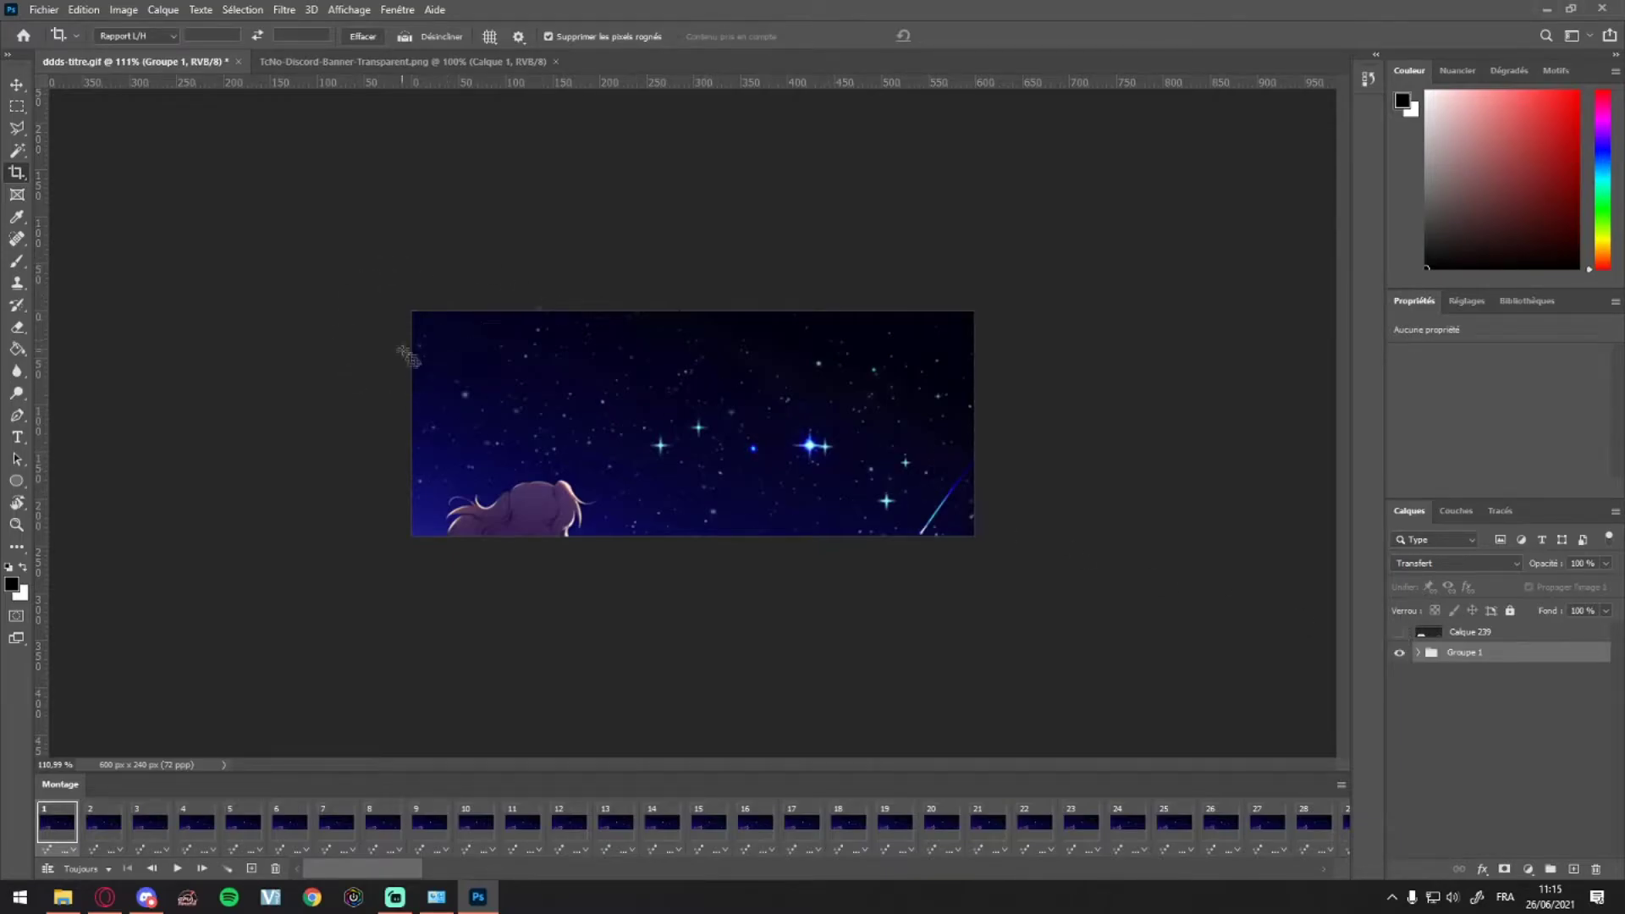
left_click(43, 10)
mouse_move(105, 256)
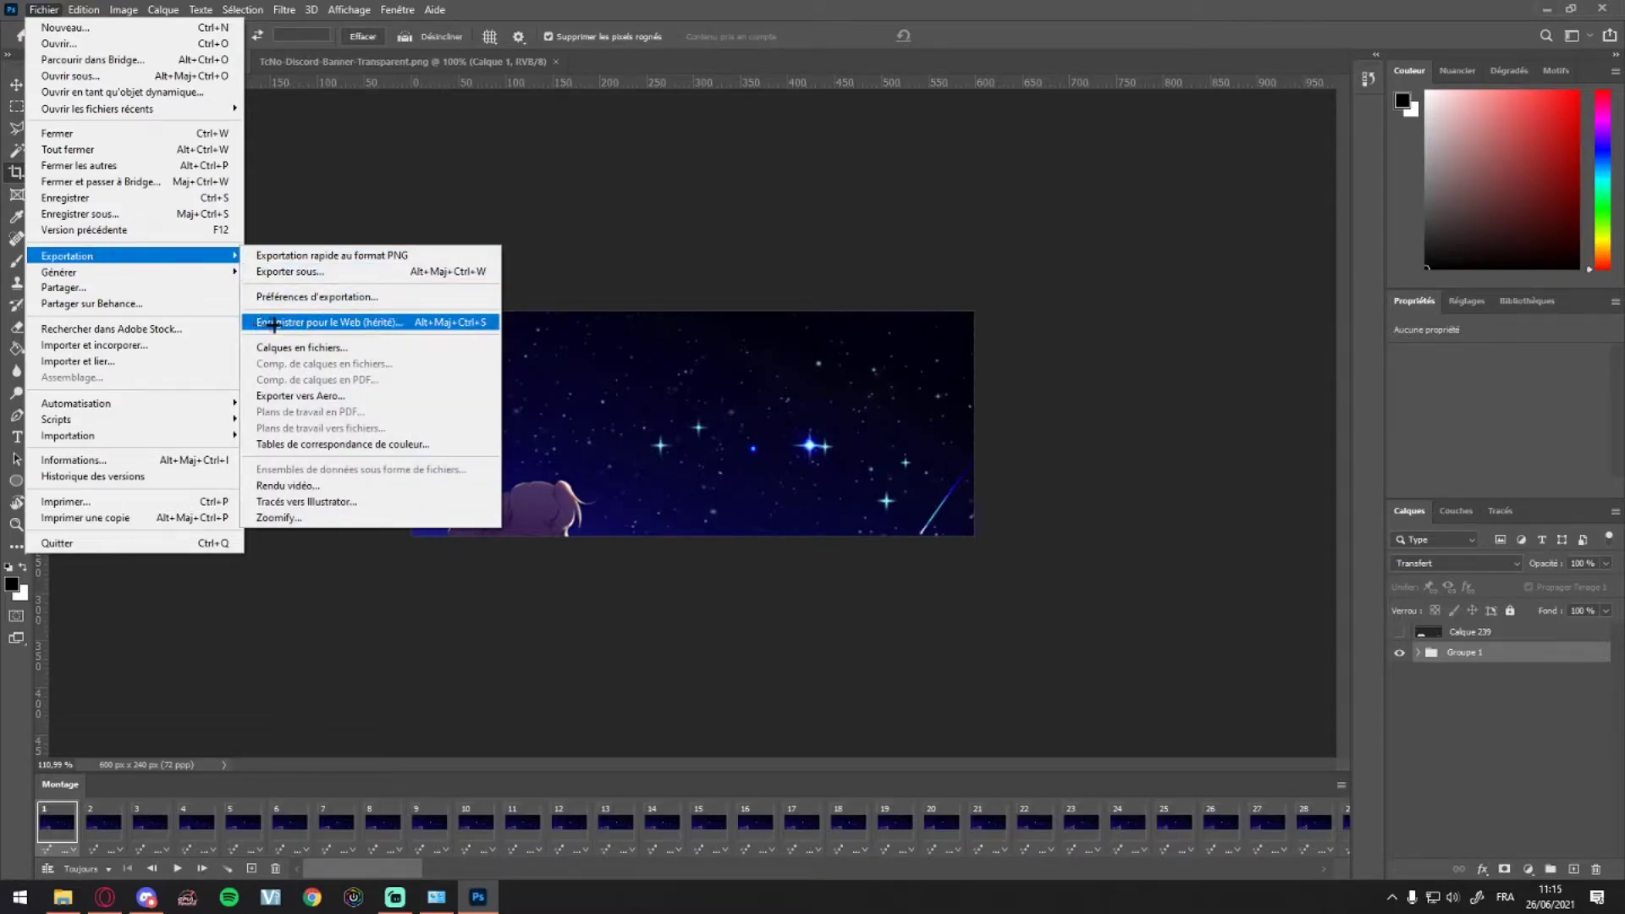
left_click(337, 323)
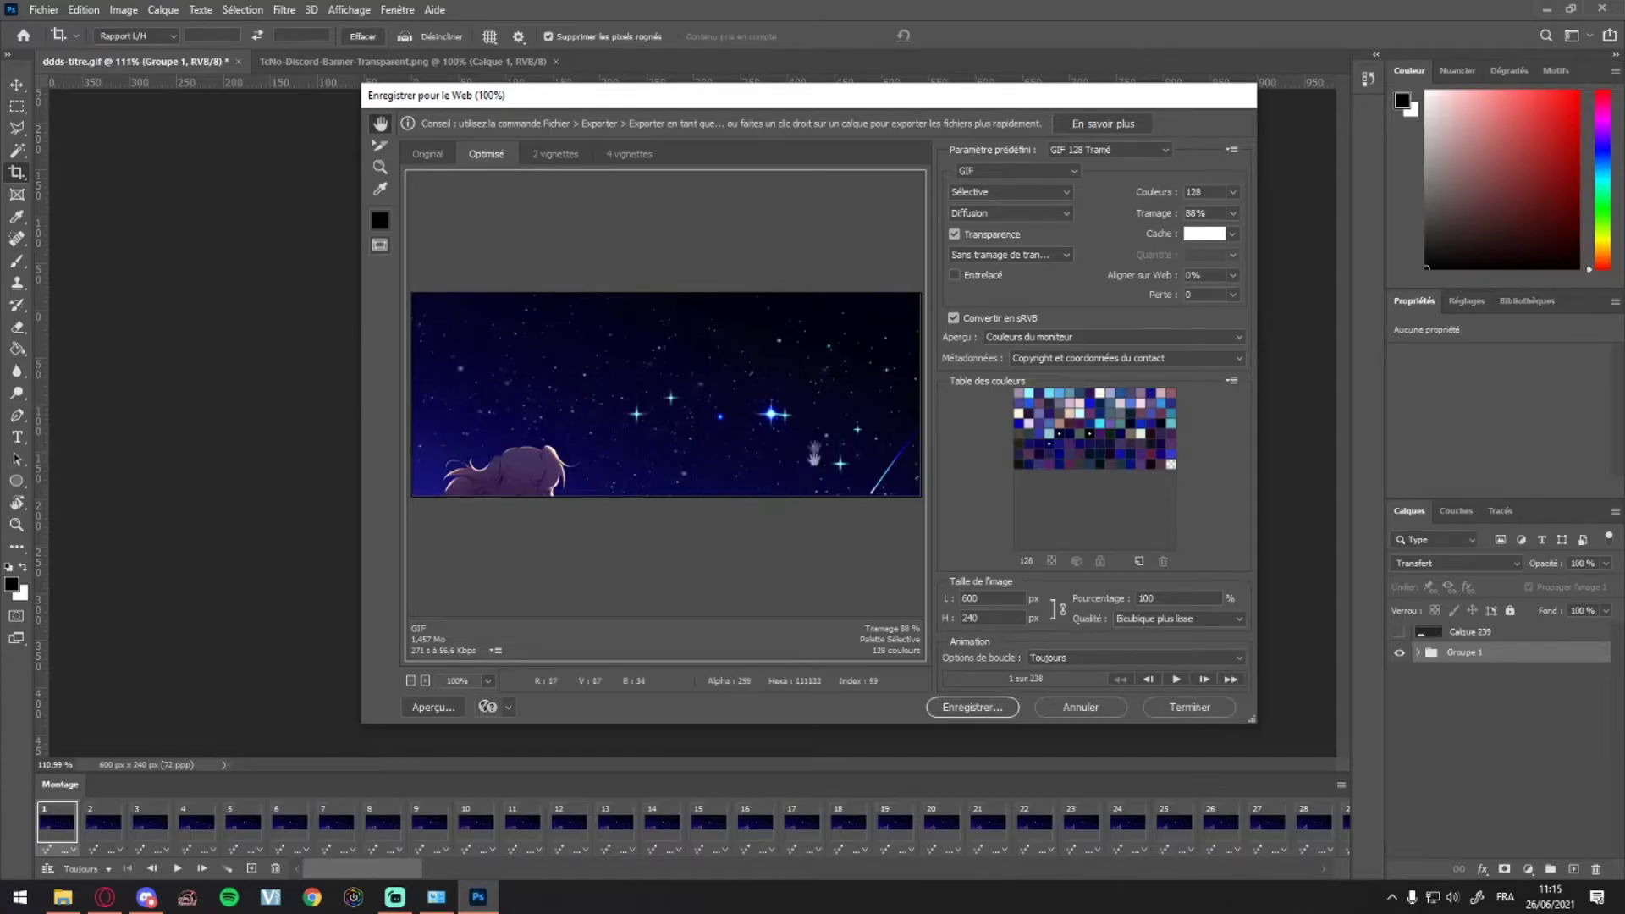
- Try the GIF 32 Tramé export preset for comparison and go back to GIF 128 Tramé
left_click(1143, 152)
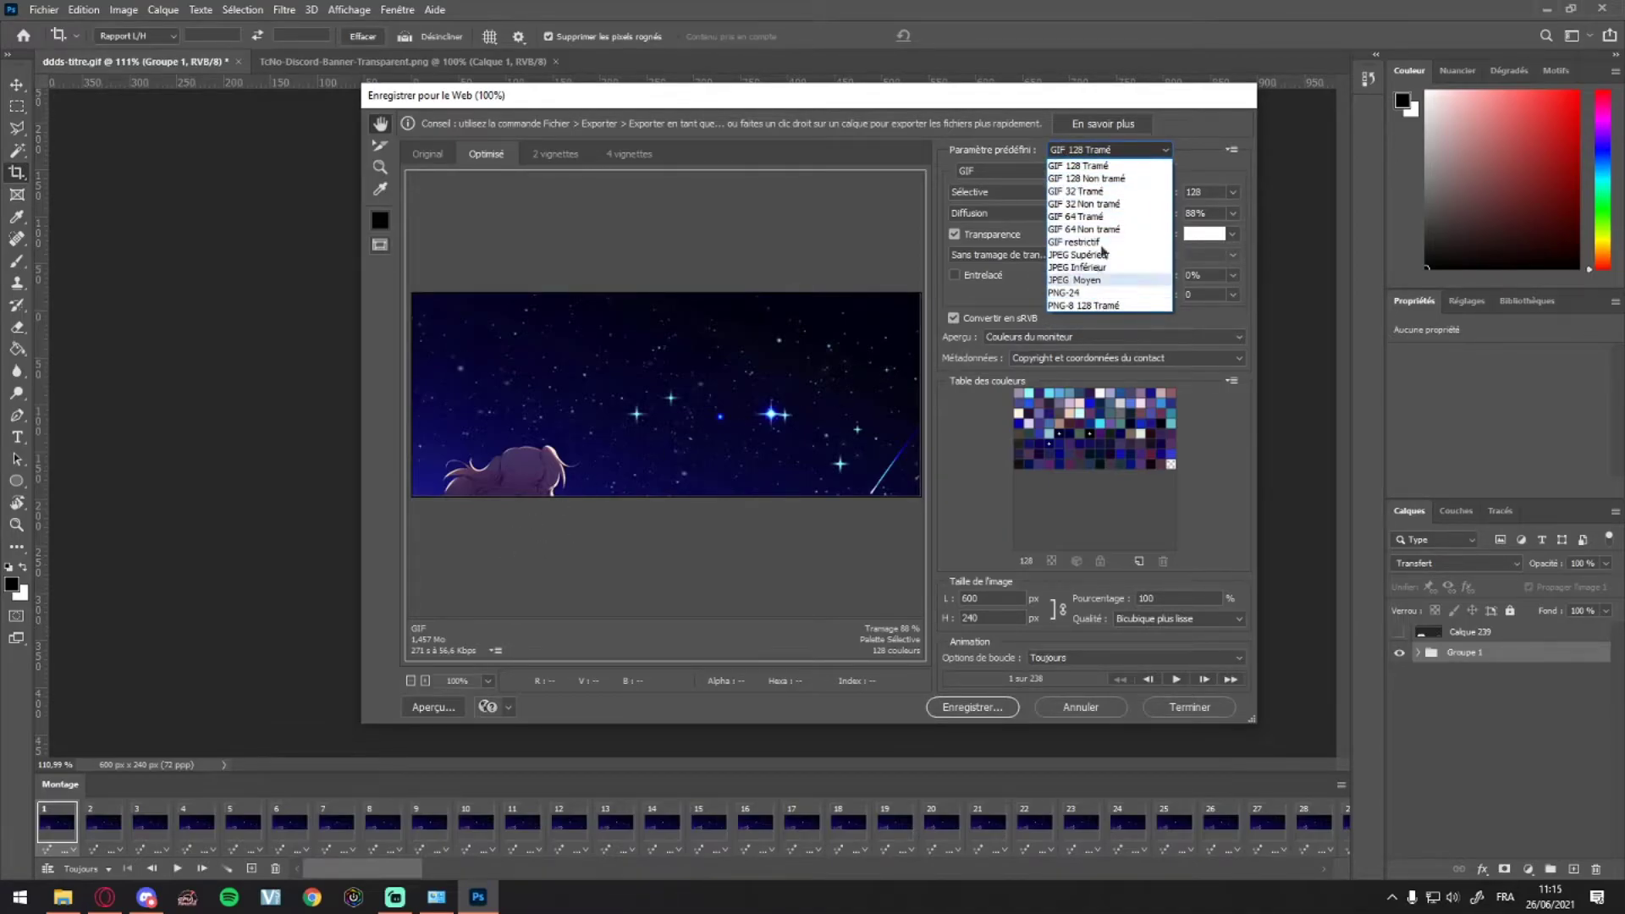
left_click(1116, 155)
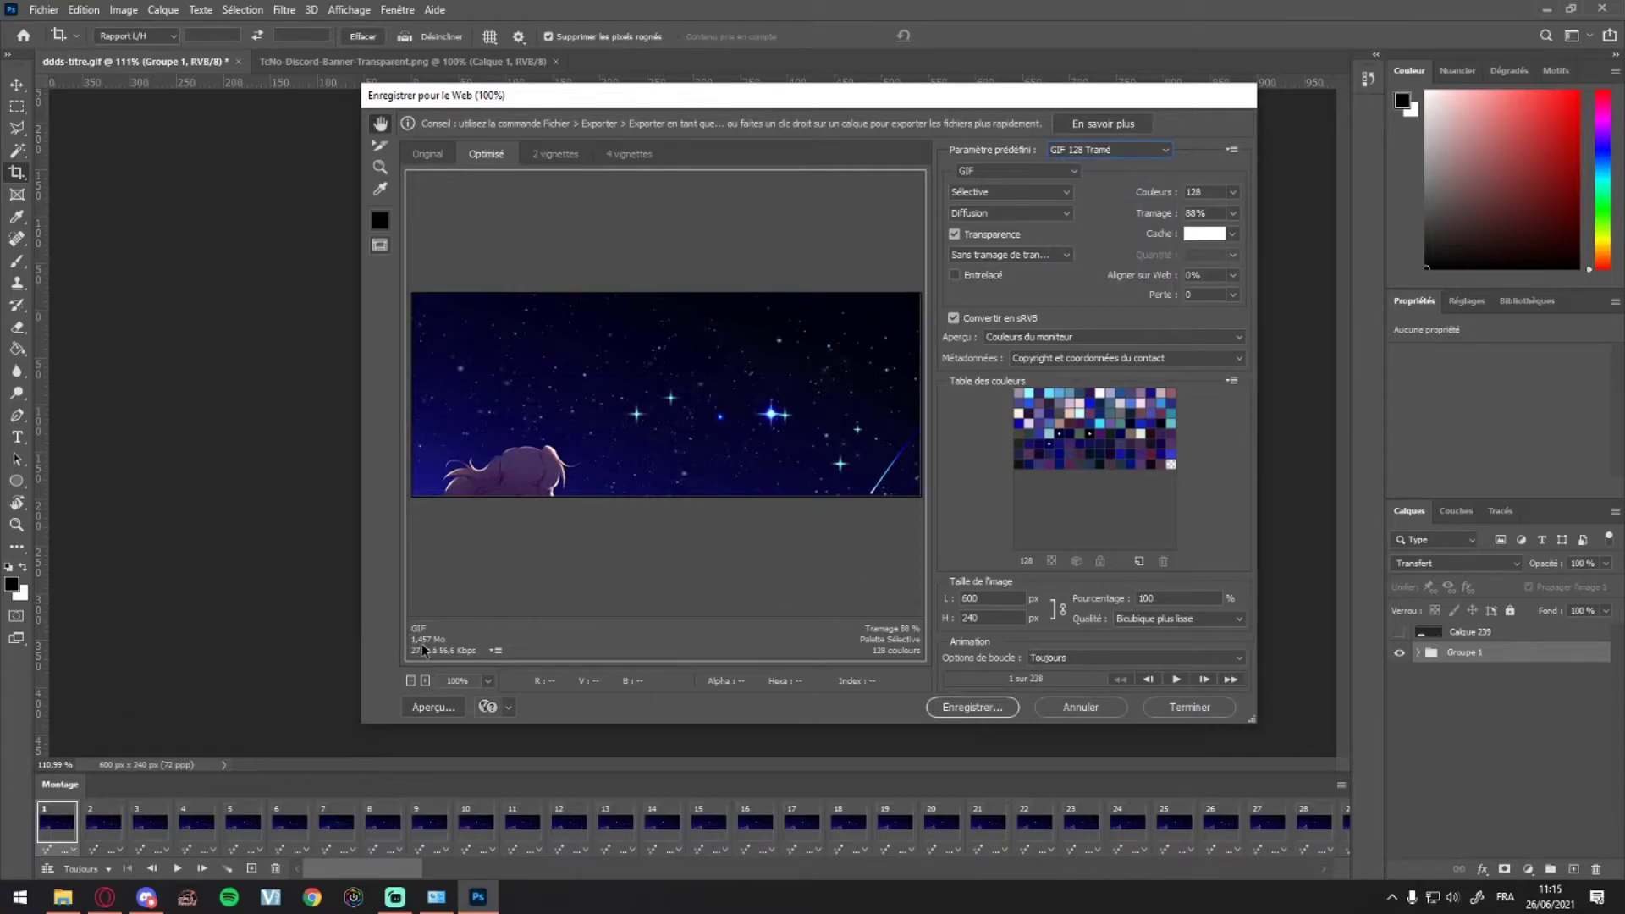
left_click(1140, 152)
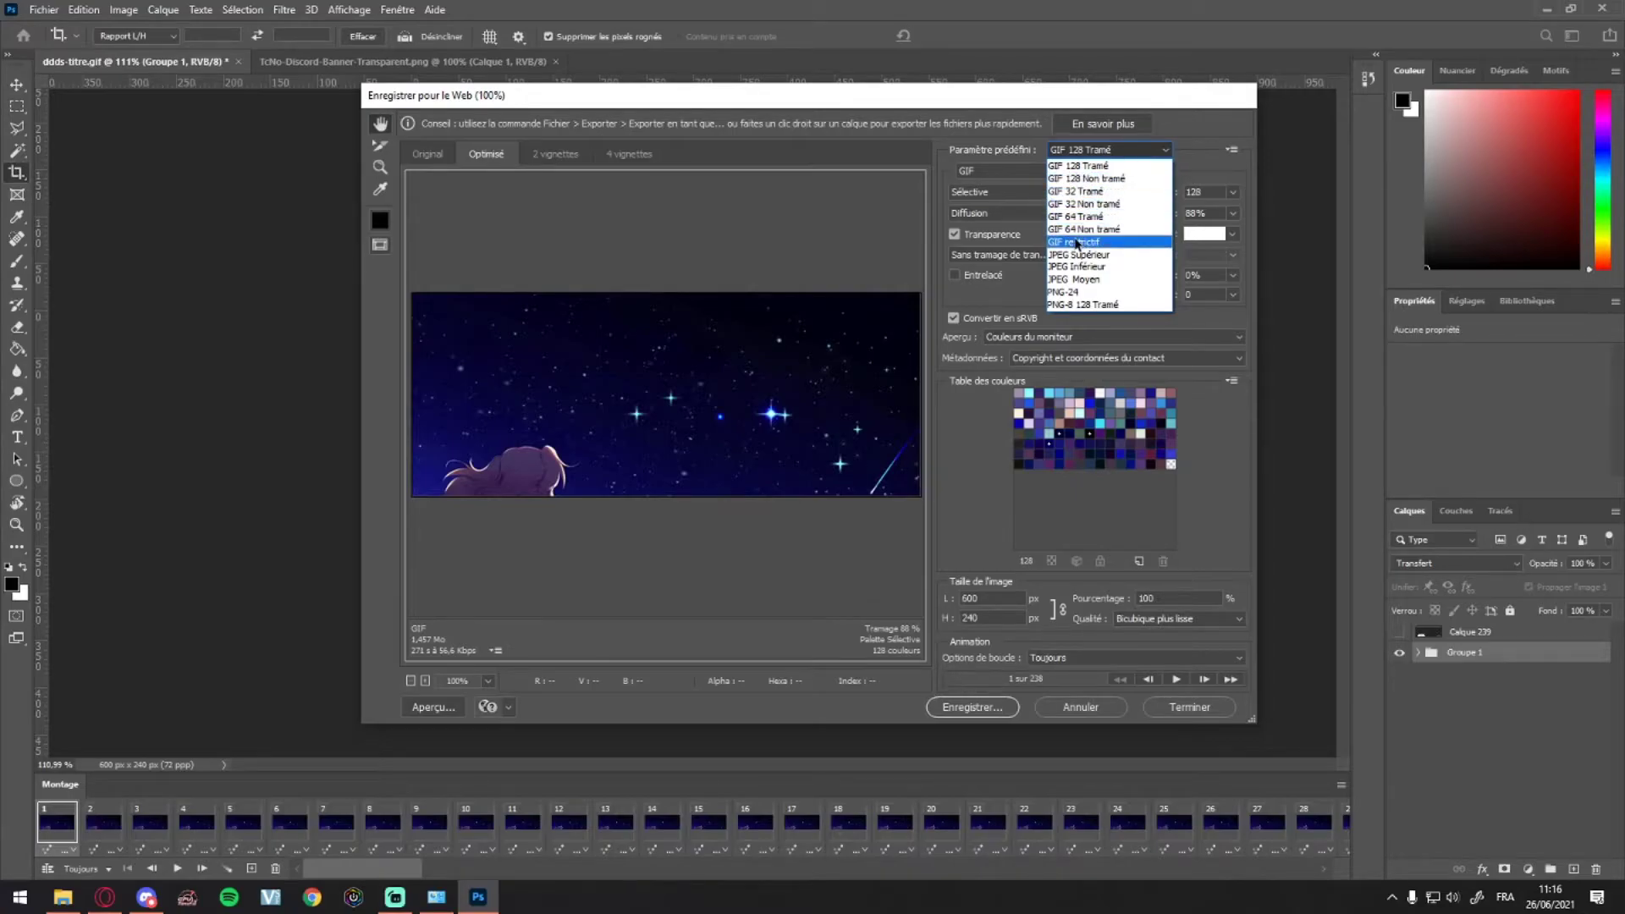
left_click(1071, 194)
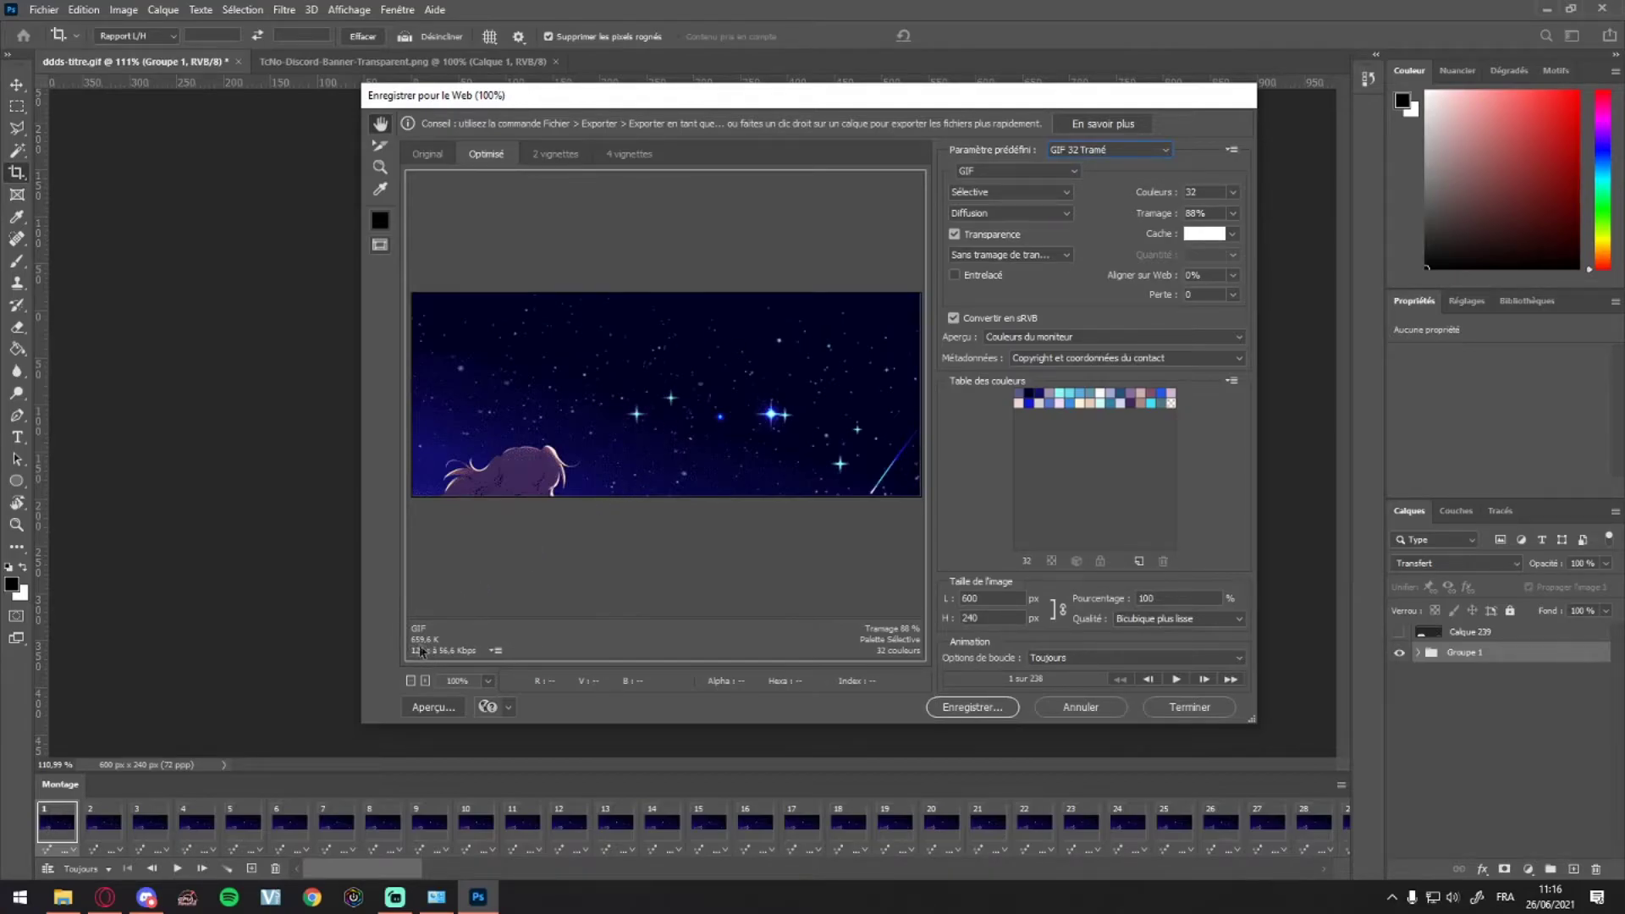
left_click(1093, 152)
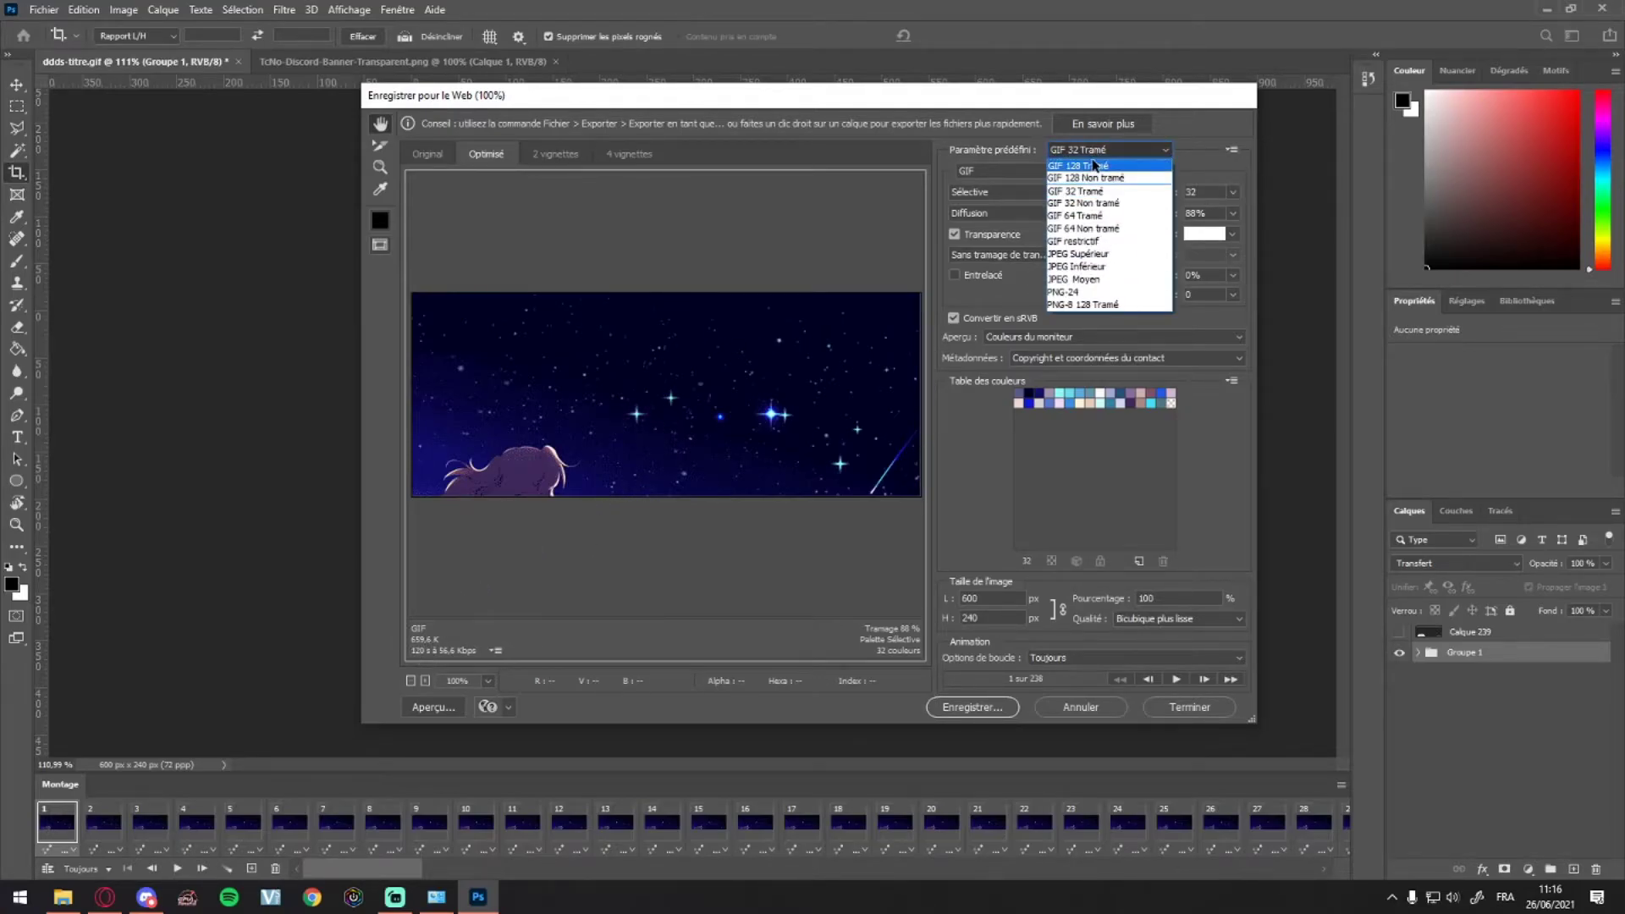
left_click(1094, 164)
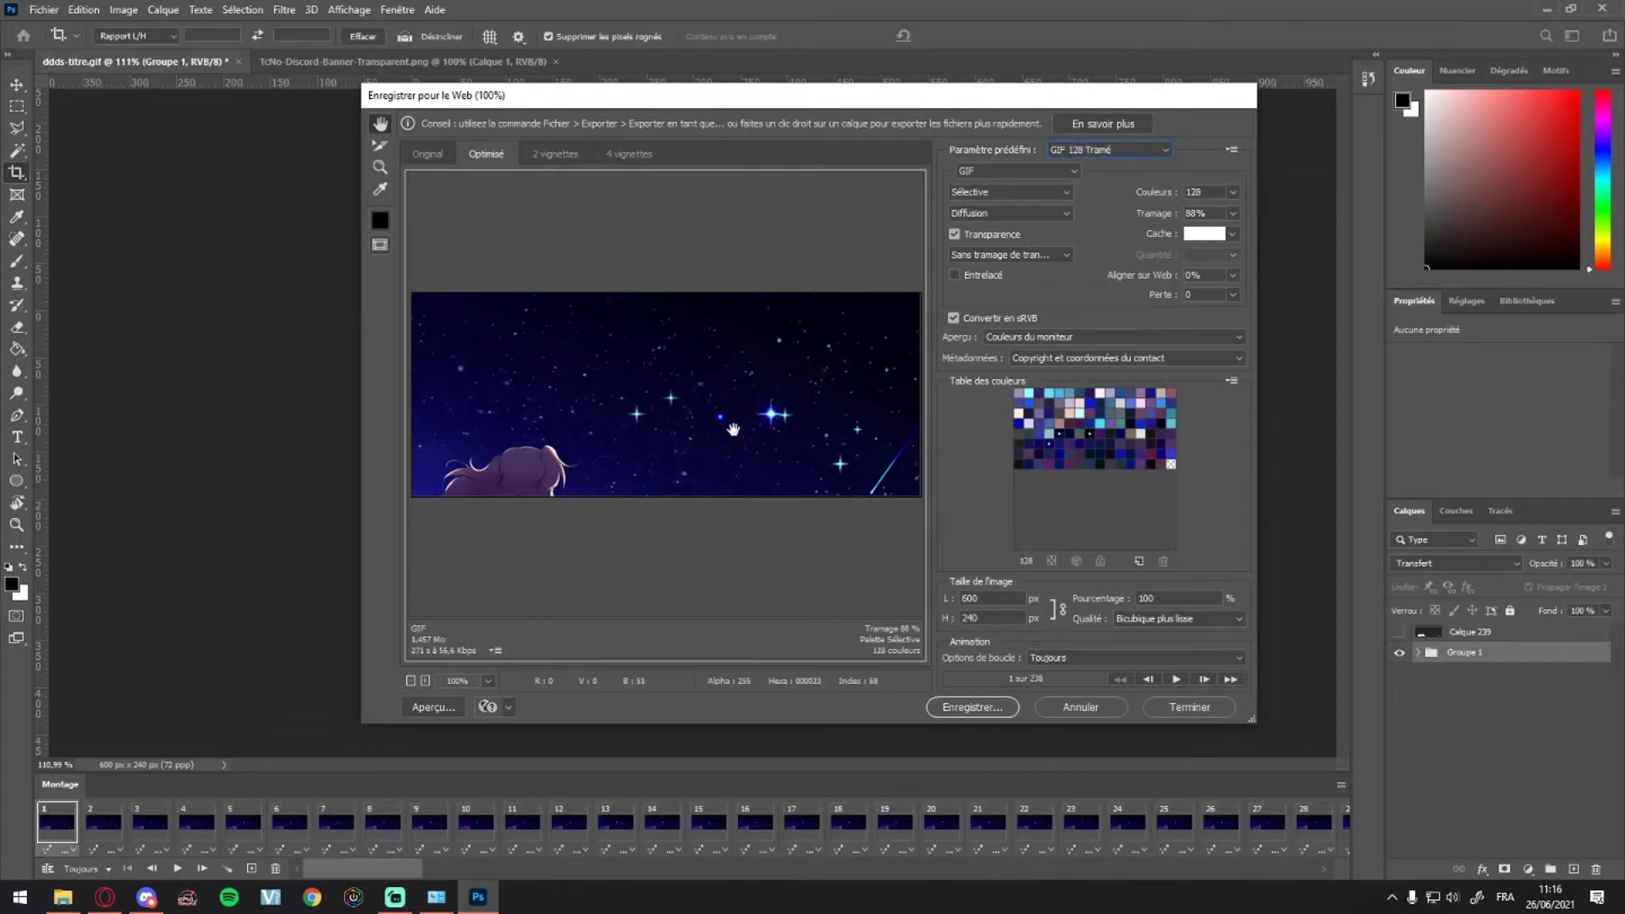
- Save the optimized animation as ddds-titre.gif on the Desktop
left_click(981, 714)
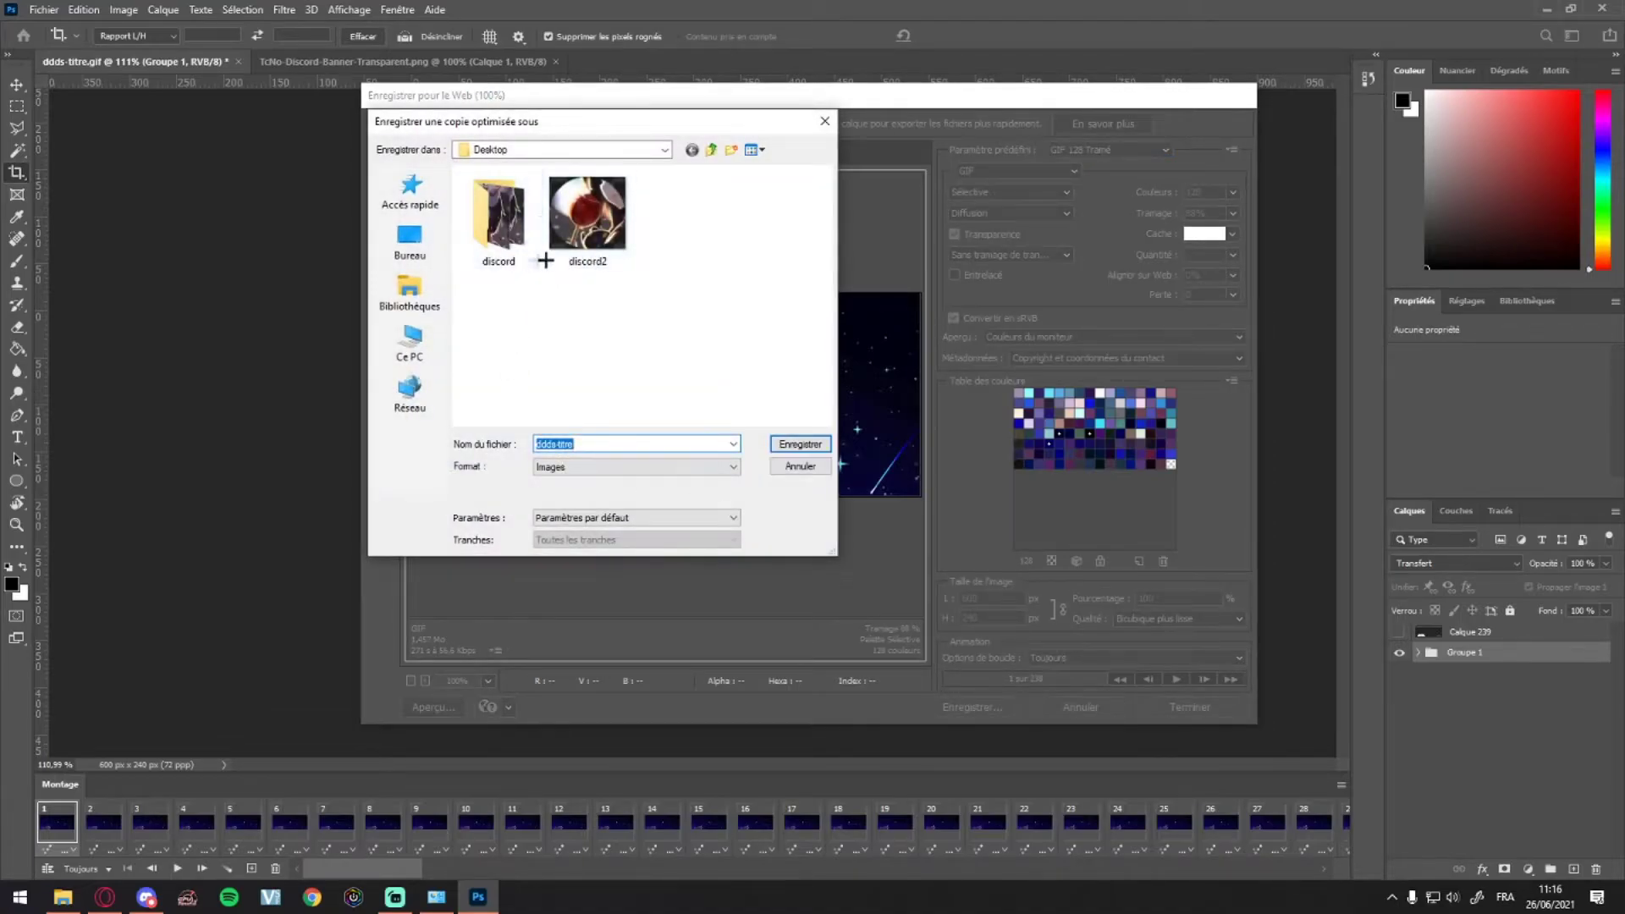
double_click(499, 217)
scroll(624, 262, "down", 1)
scroll(623, 263, "up", 1)
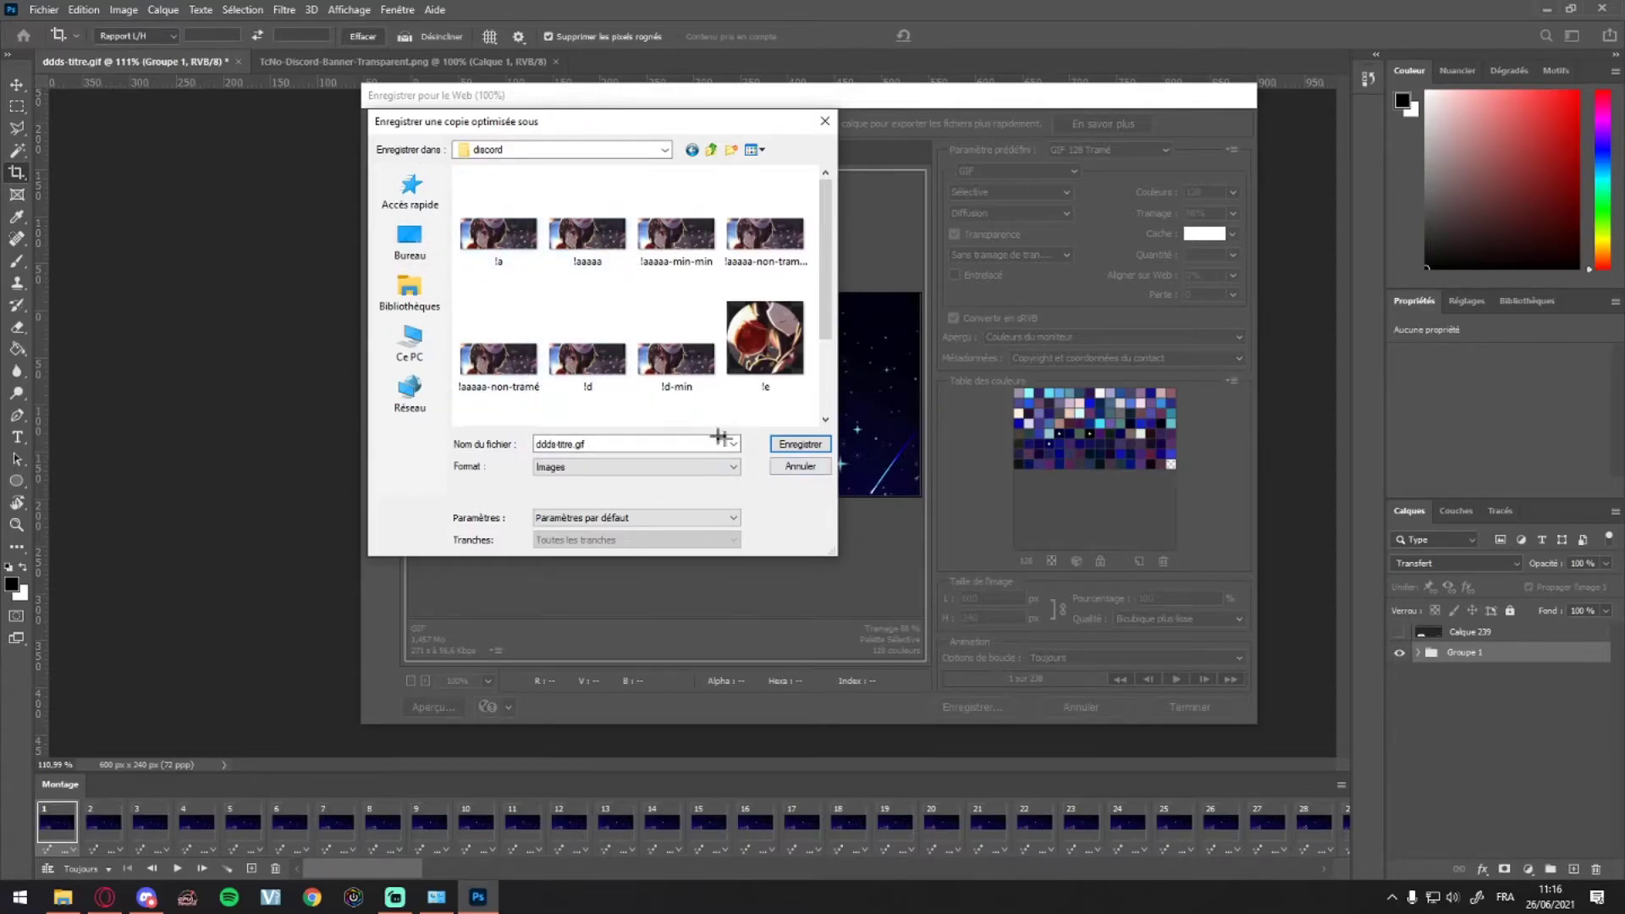
left_click(712, 150)
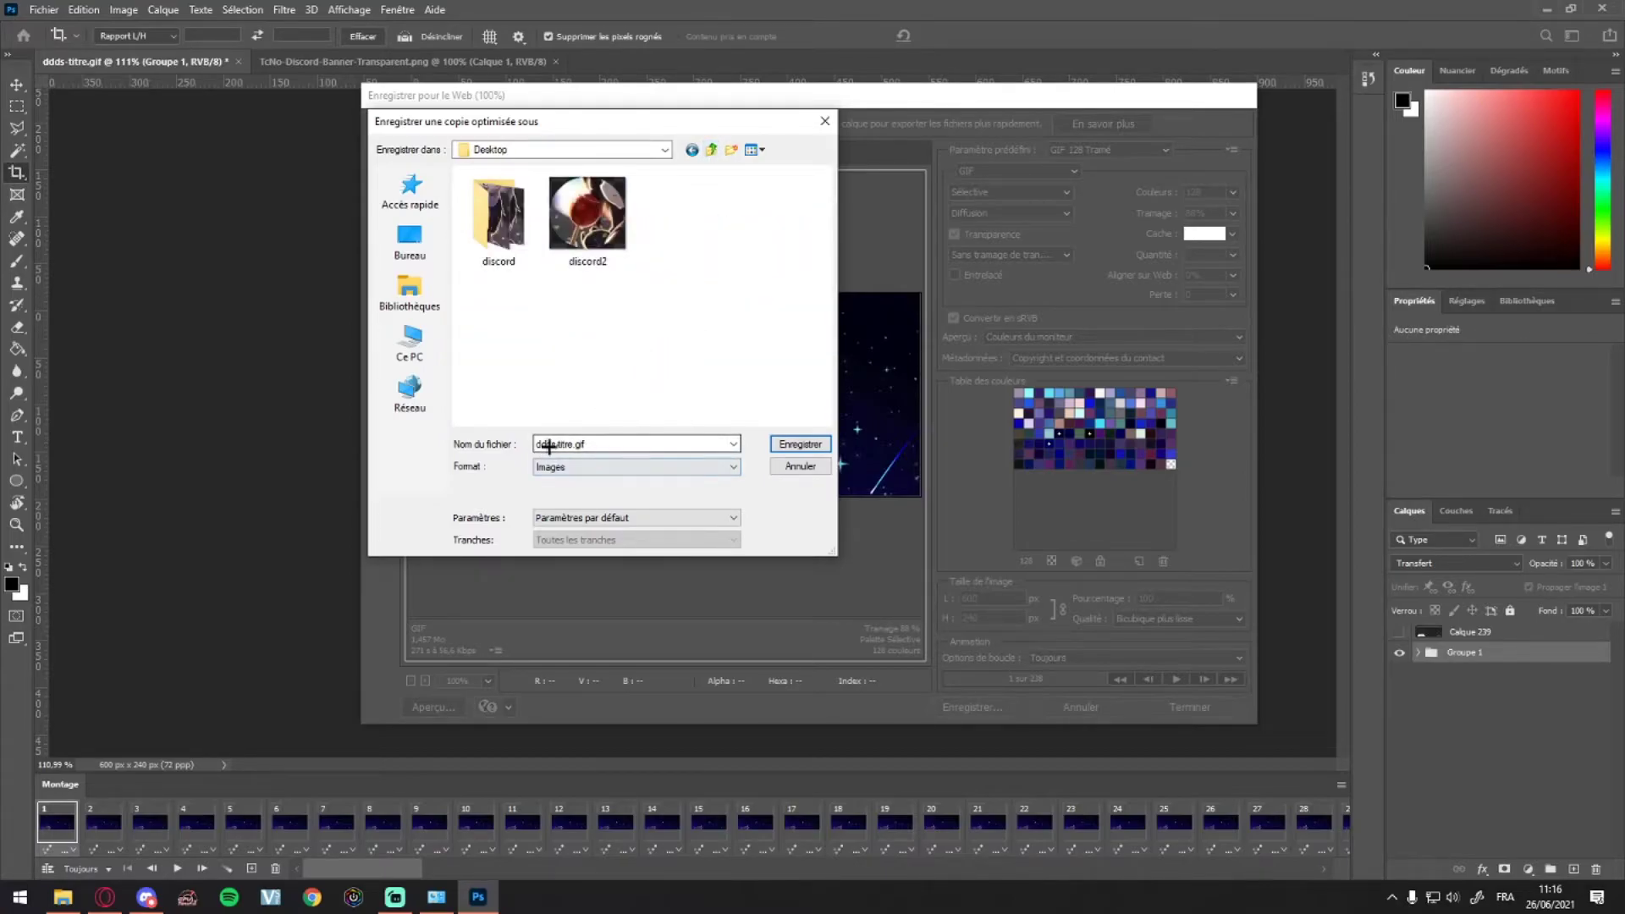
left_click(800, 444)
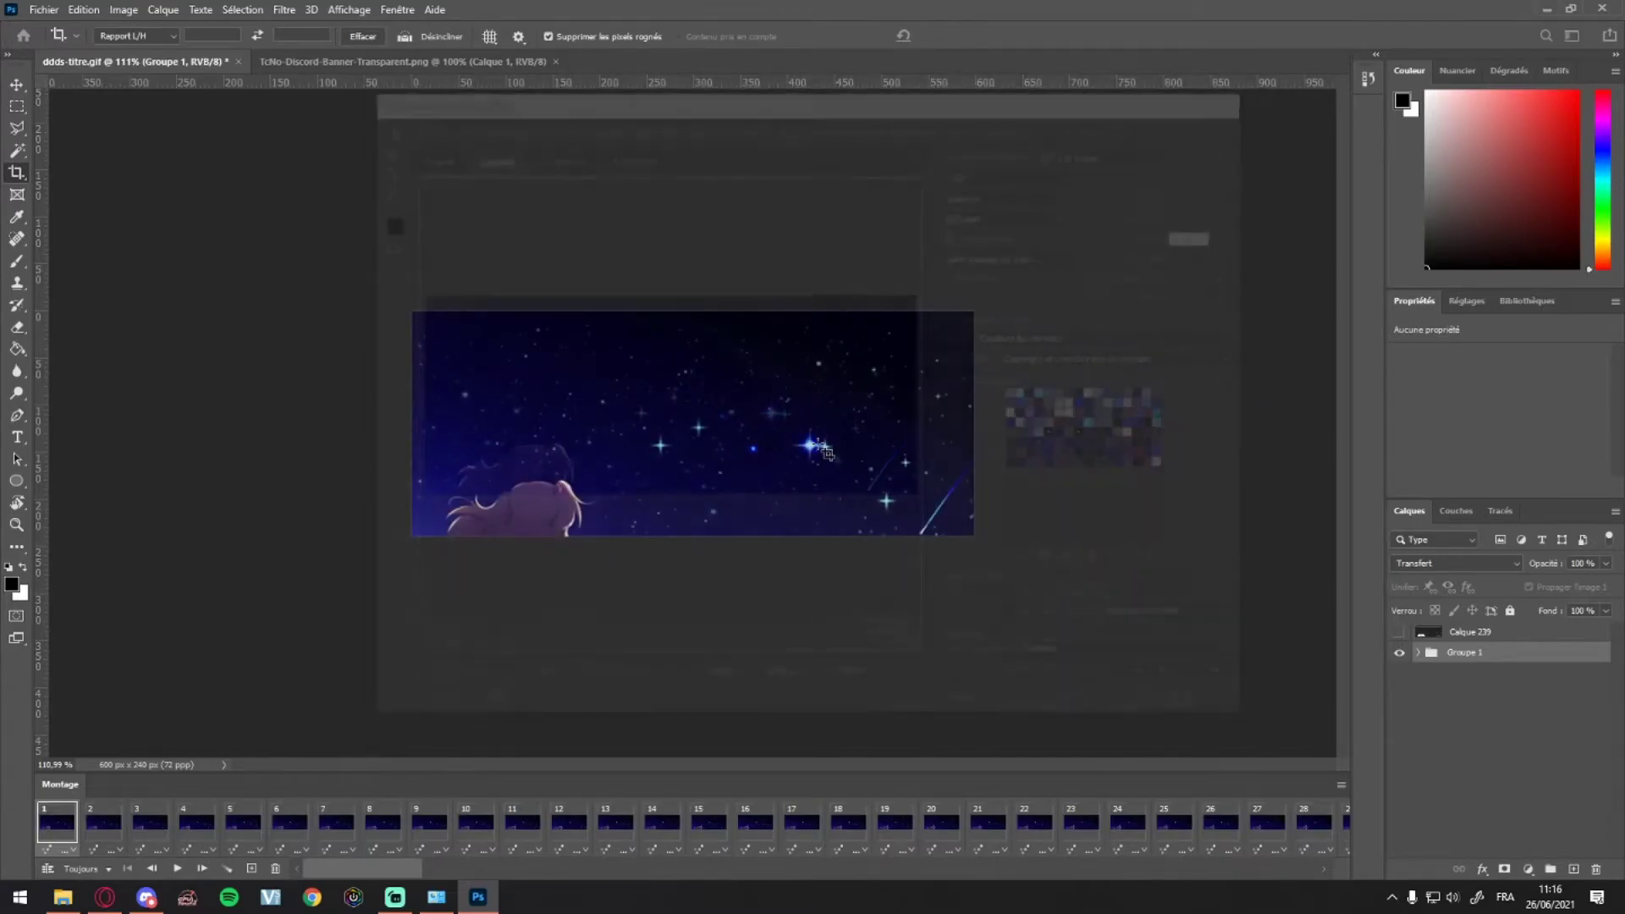
- Show the history, cancel the accidental new crop, and undo the Calque 239 hiding and the applied crop
left_click(1370, 79)
left_click(880, 409)
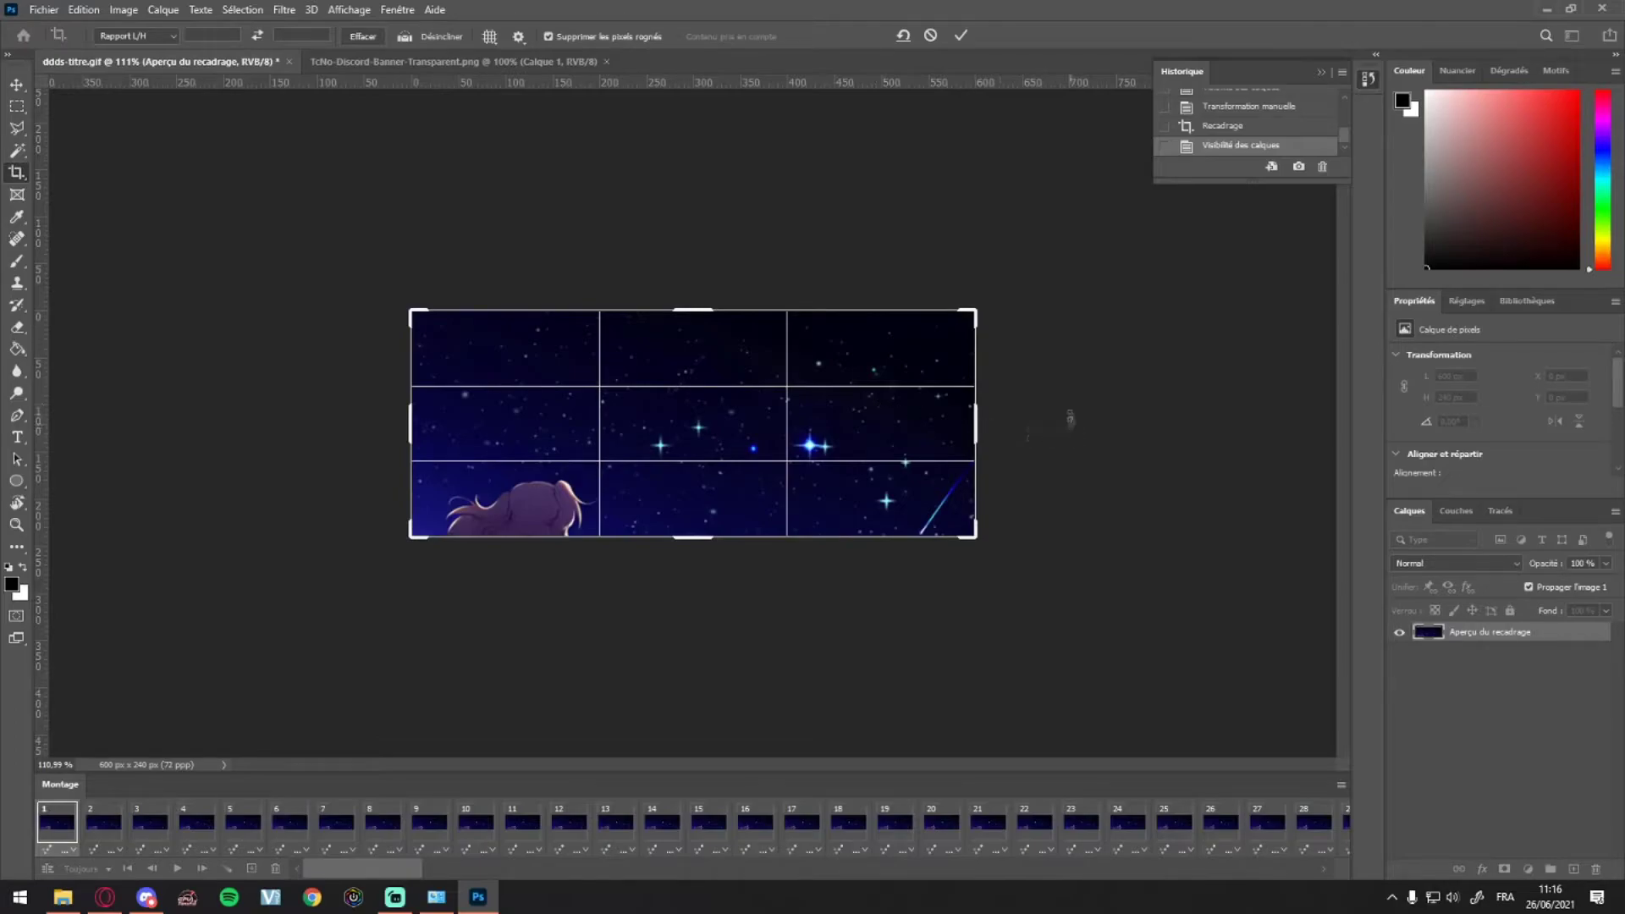
left_click(930, 35)
left_click(17, 106)
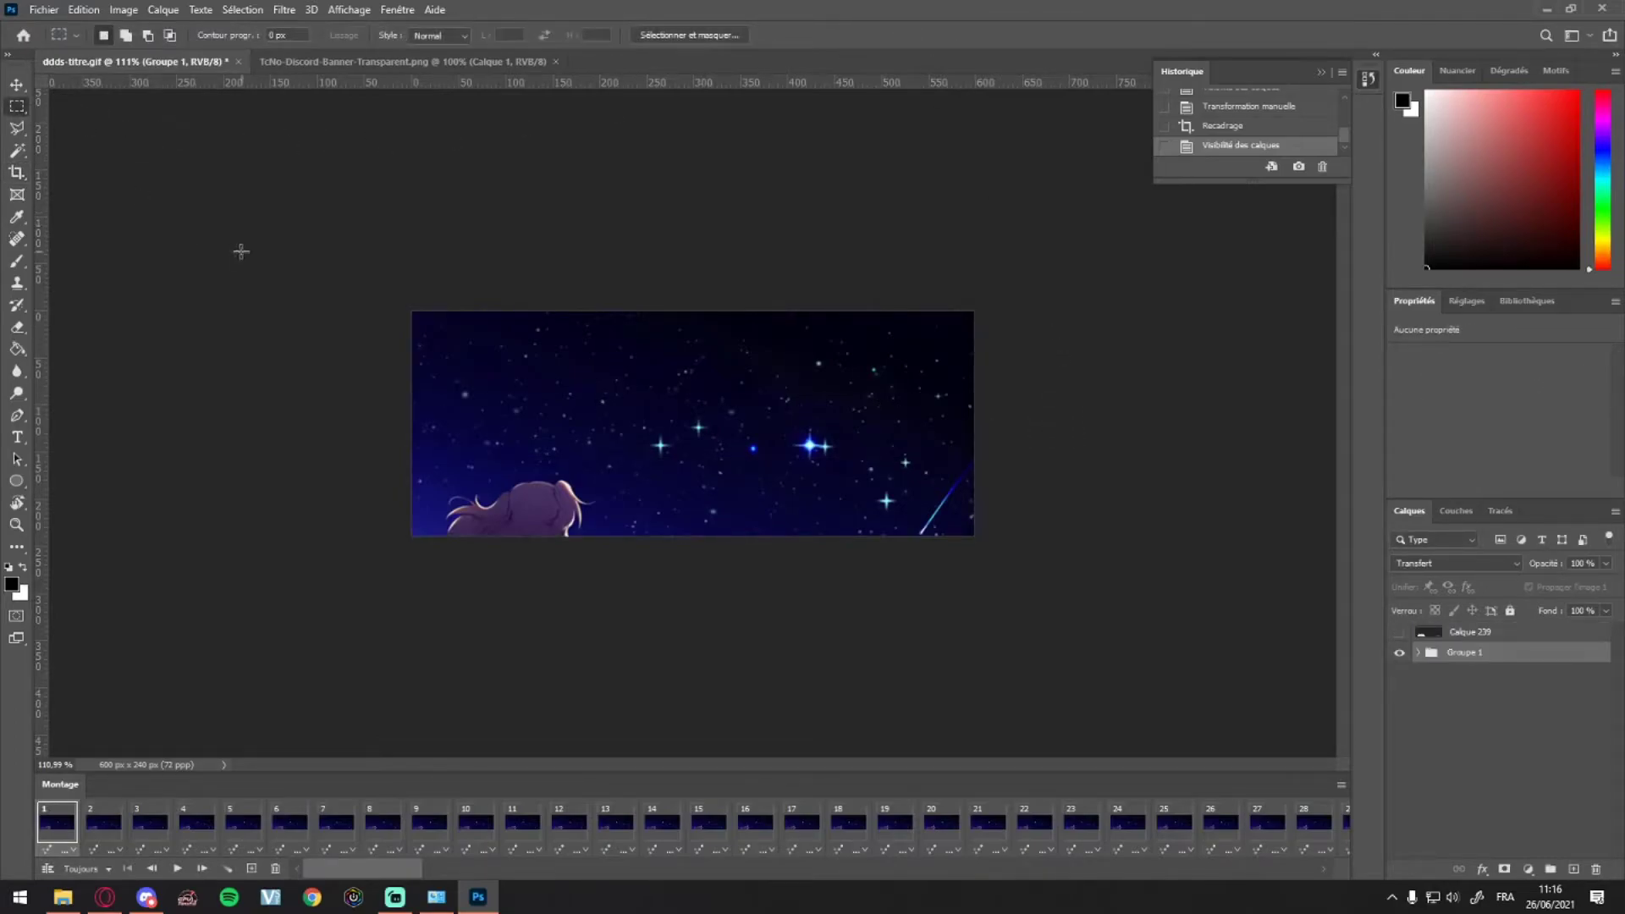
key("ctrl+z")
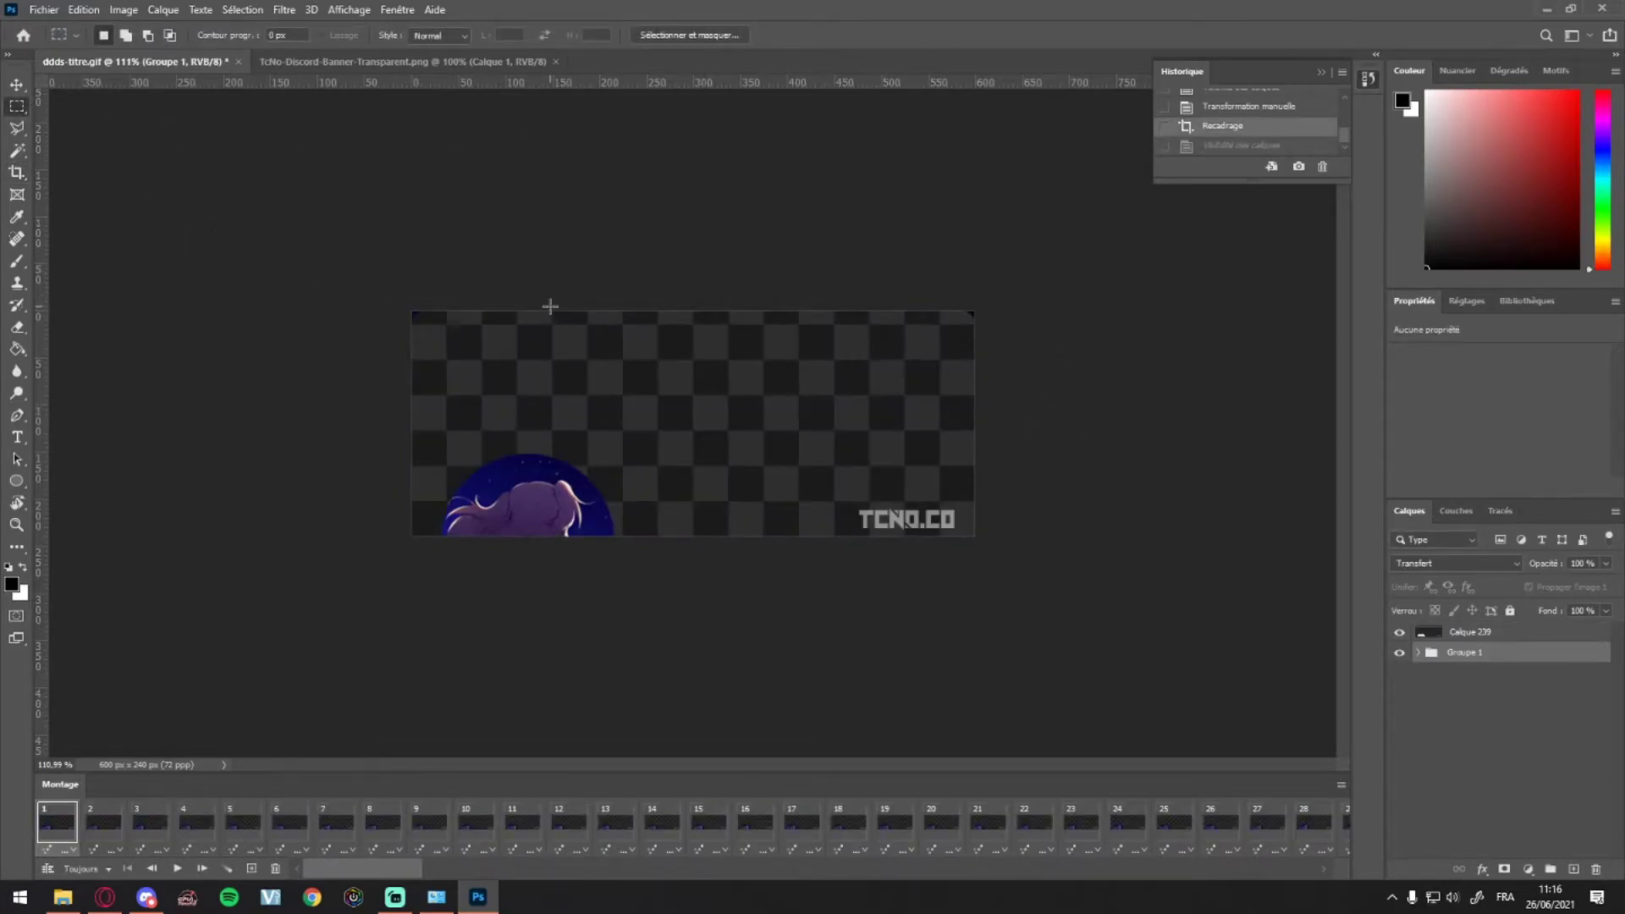
key("ctrl+z")
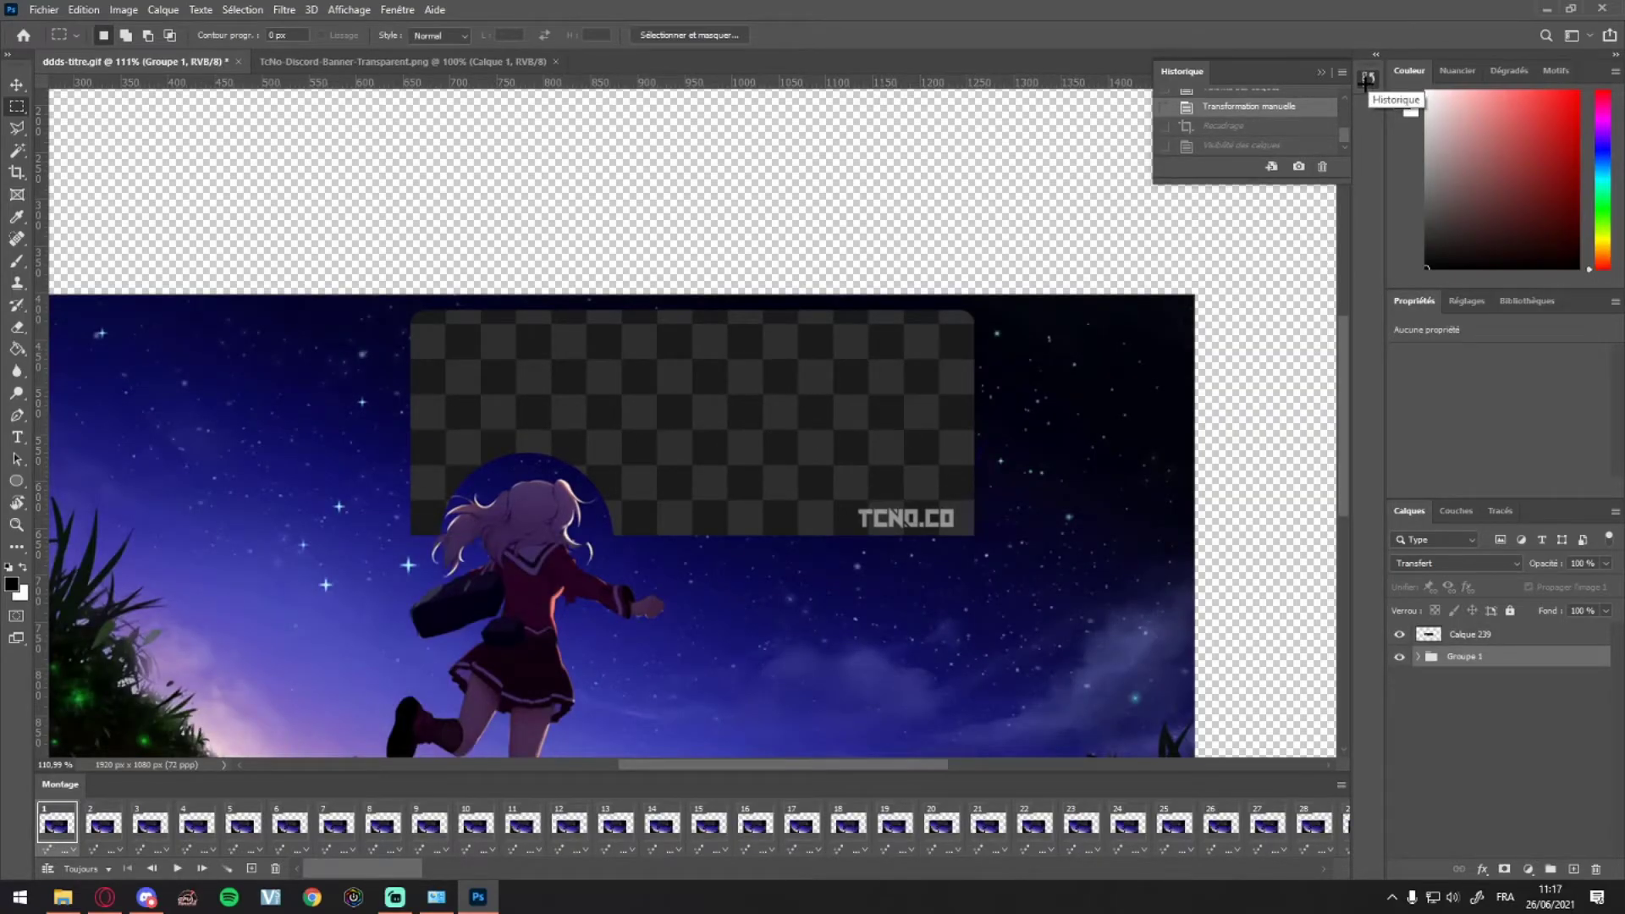
- Look through the history states, try the Recadrage state and return to the Transformation manuelle state before it
scroll(1309, 127, "up", 5)
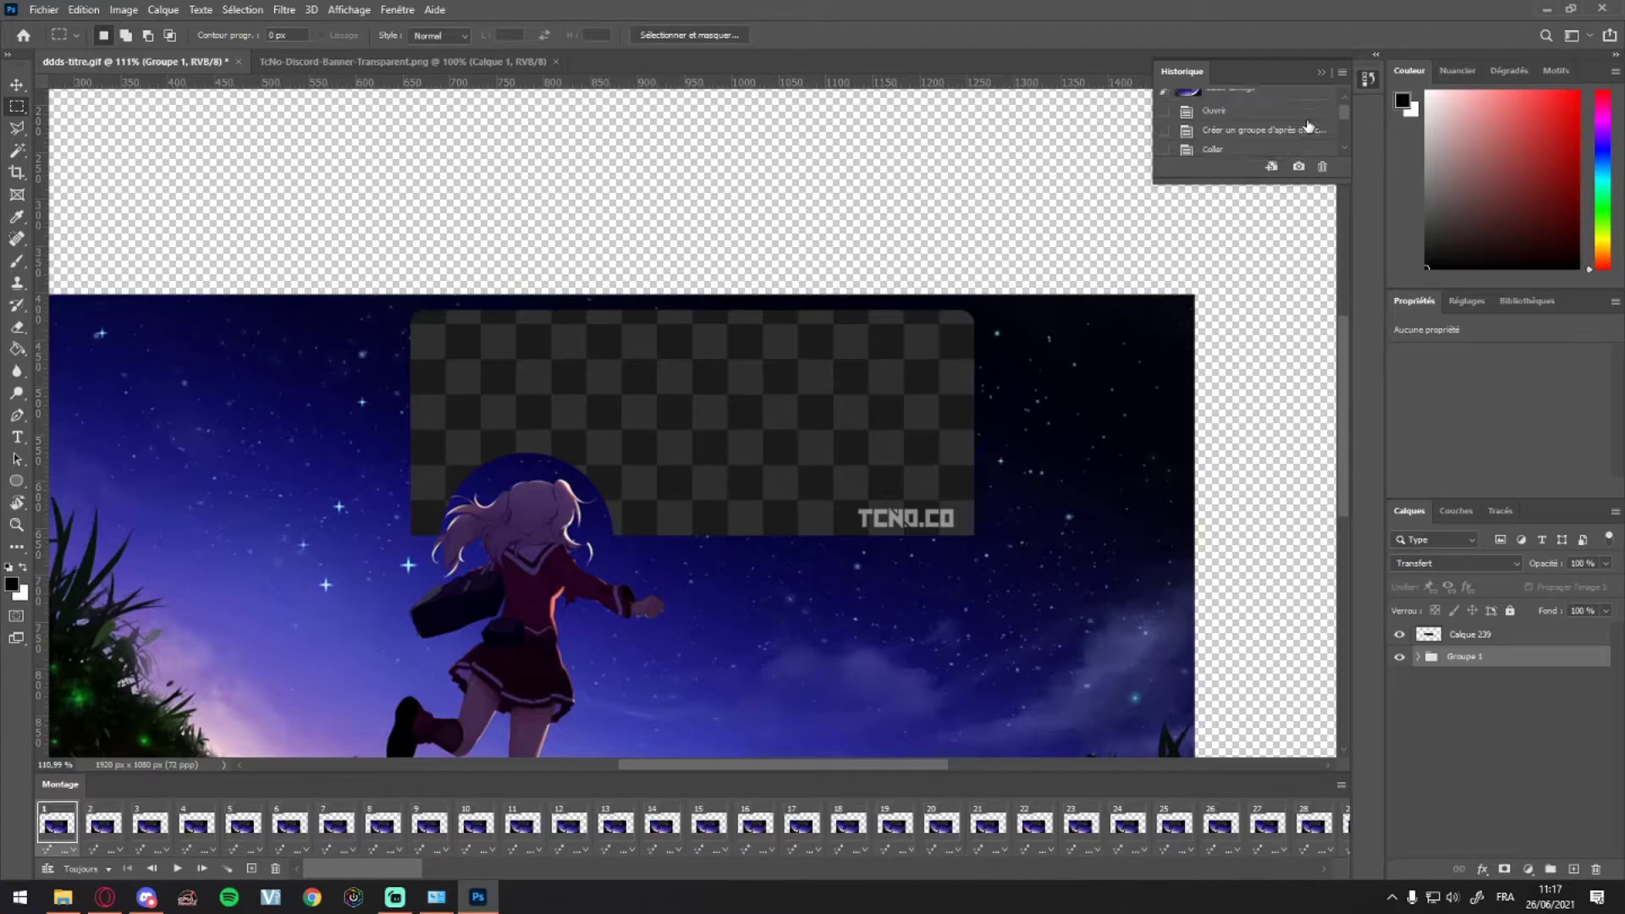
scroll(1309, 127, "down", 5)
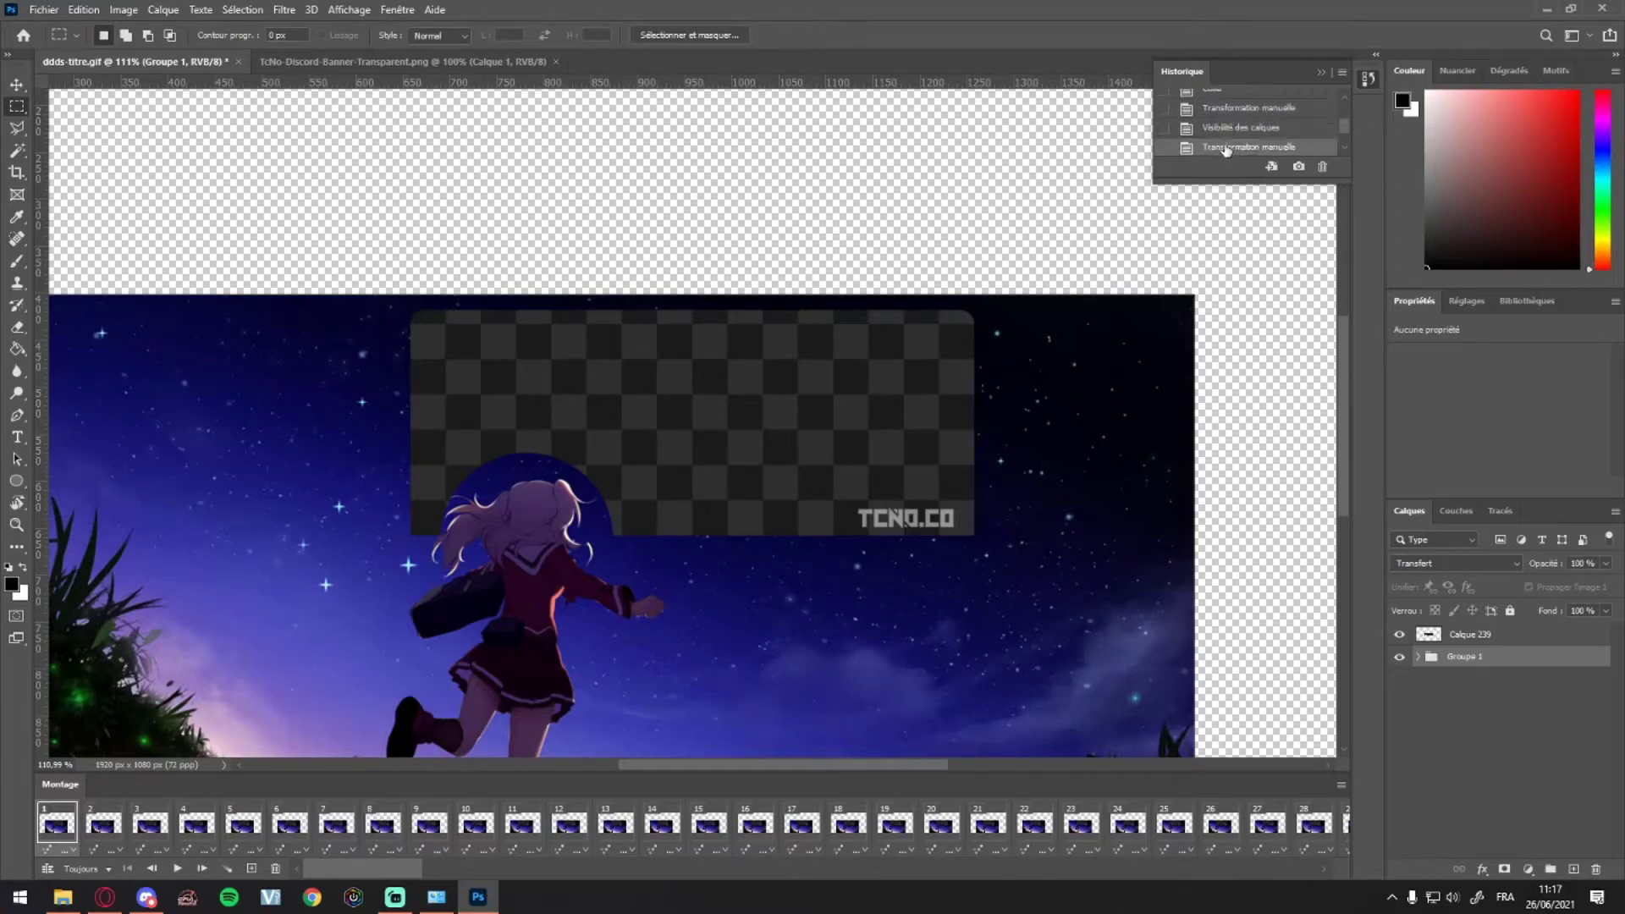
scroll(1219, 139, "down", 1)
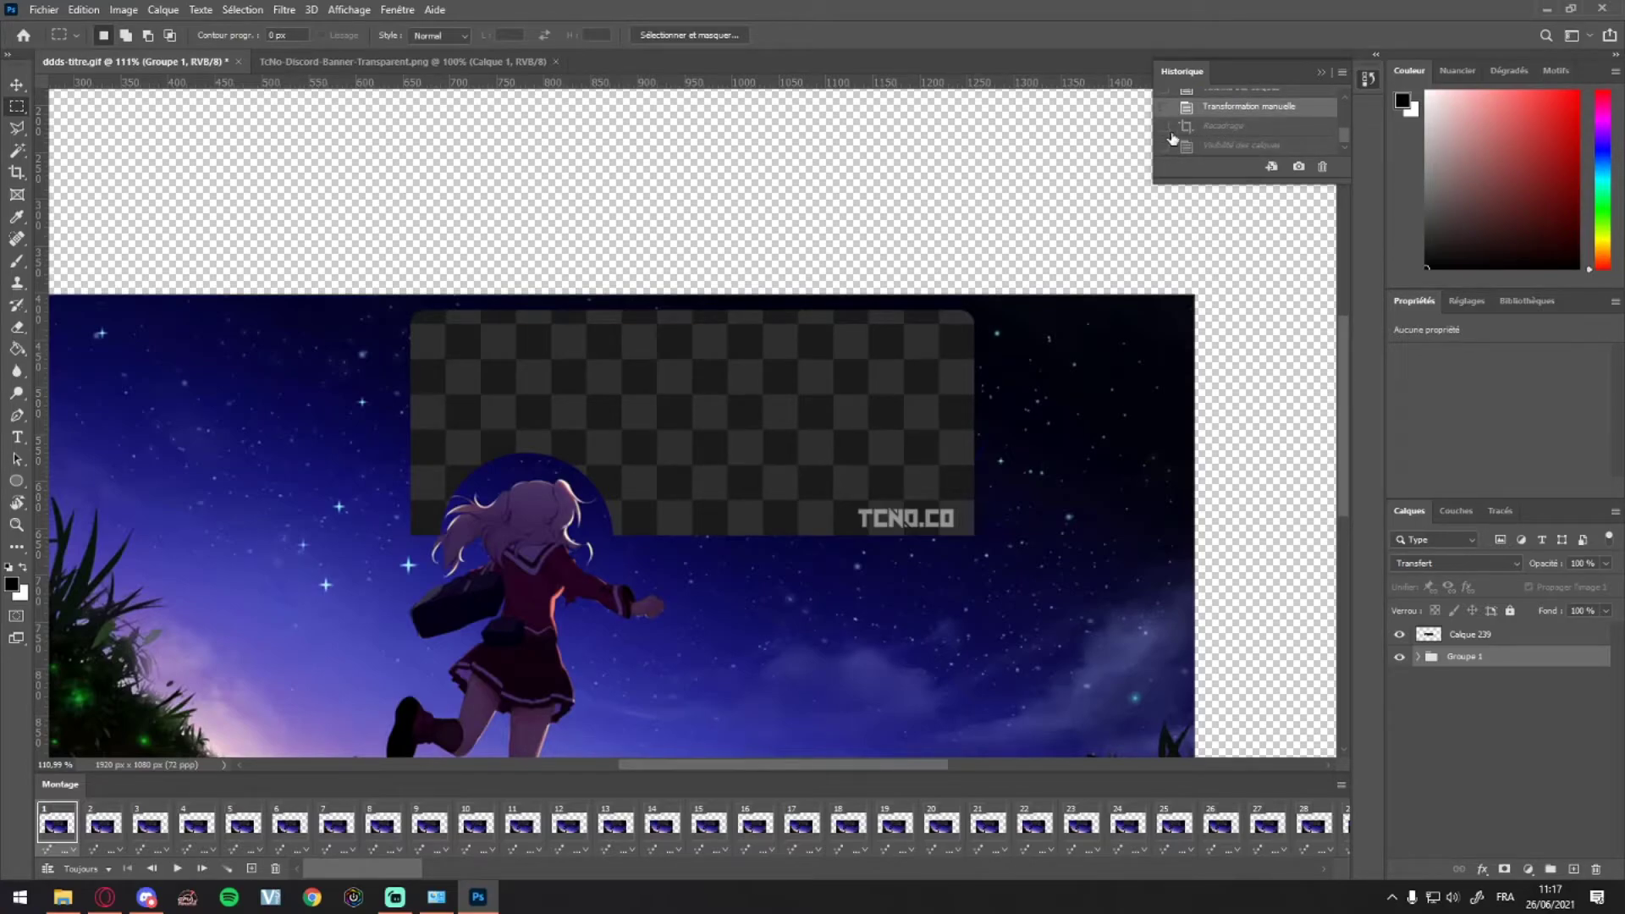
left_click(1209, 129)
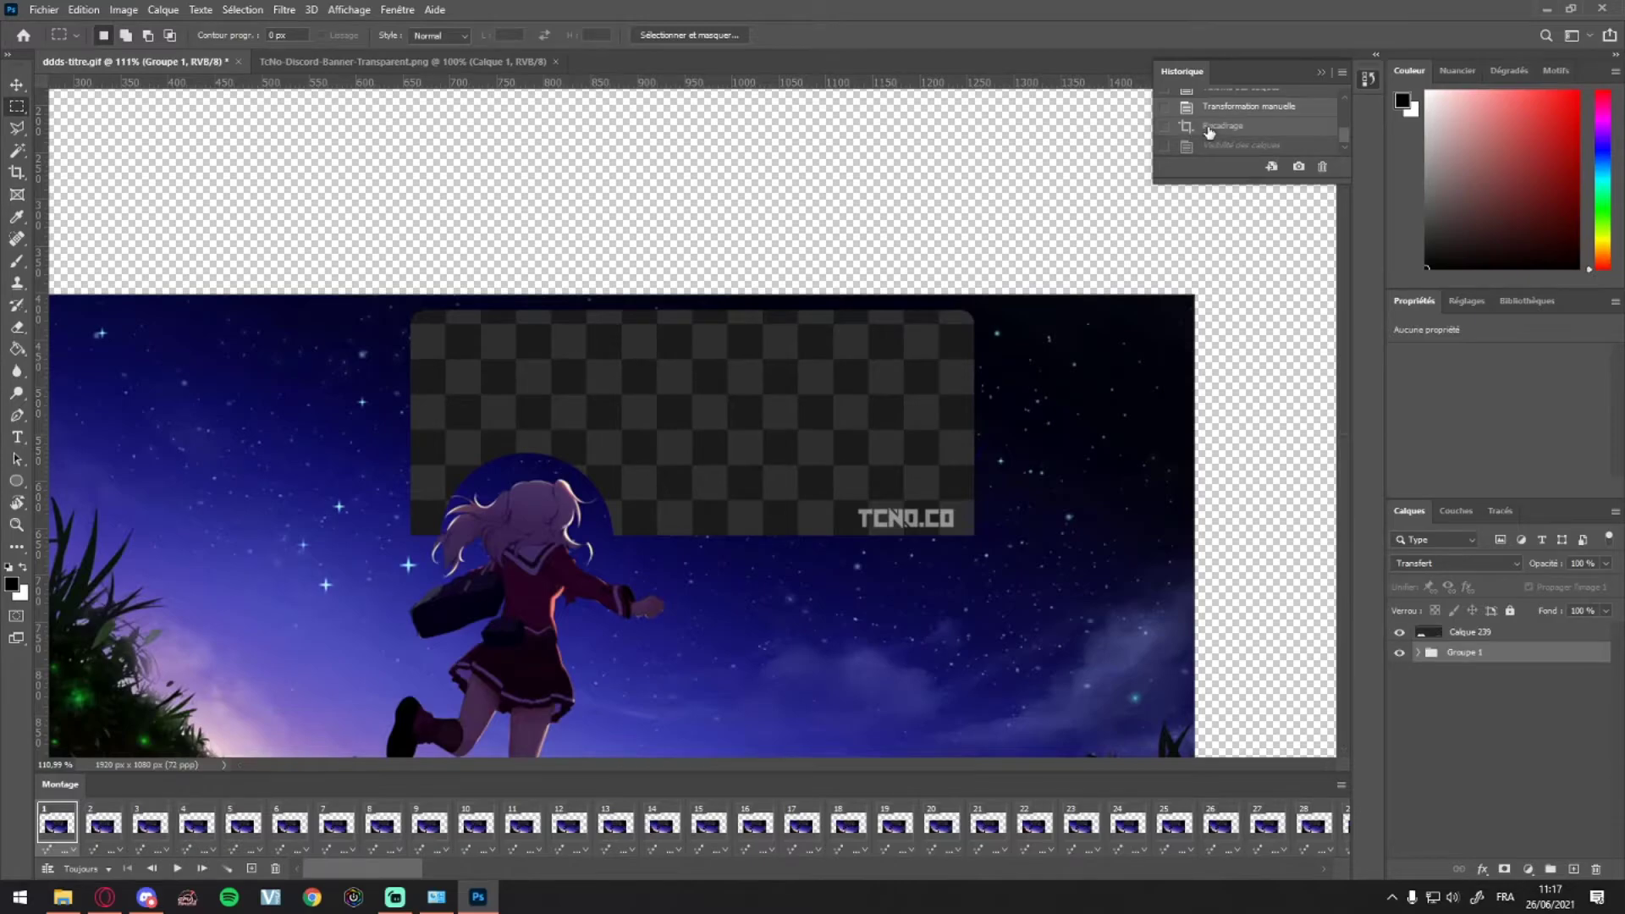
left_click(1210, 108)
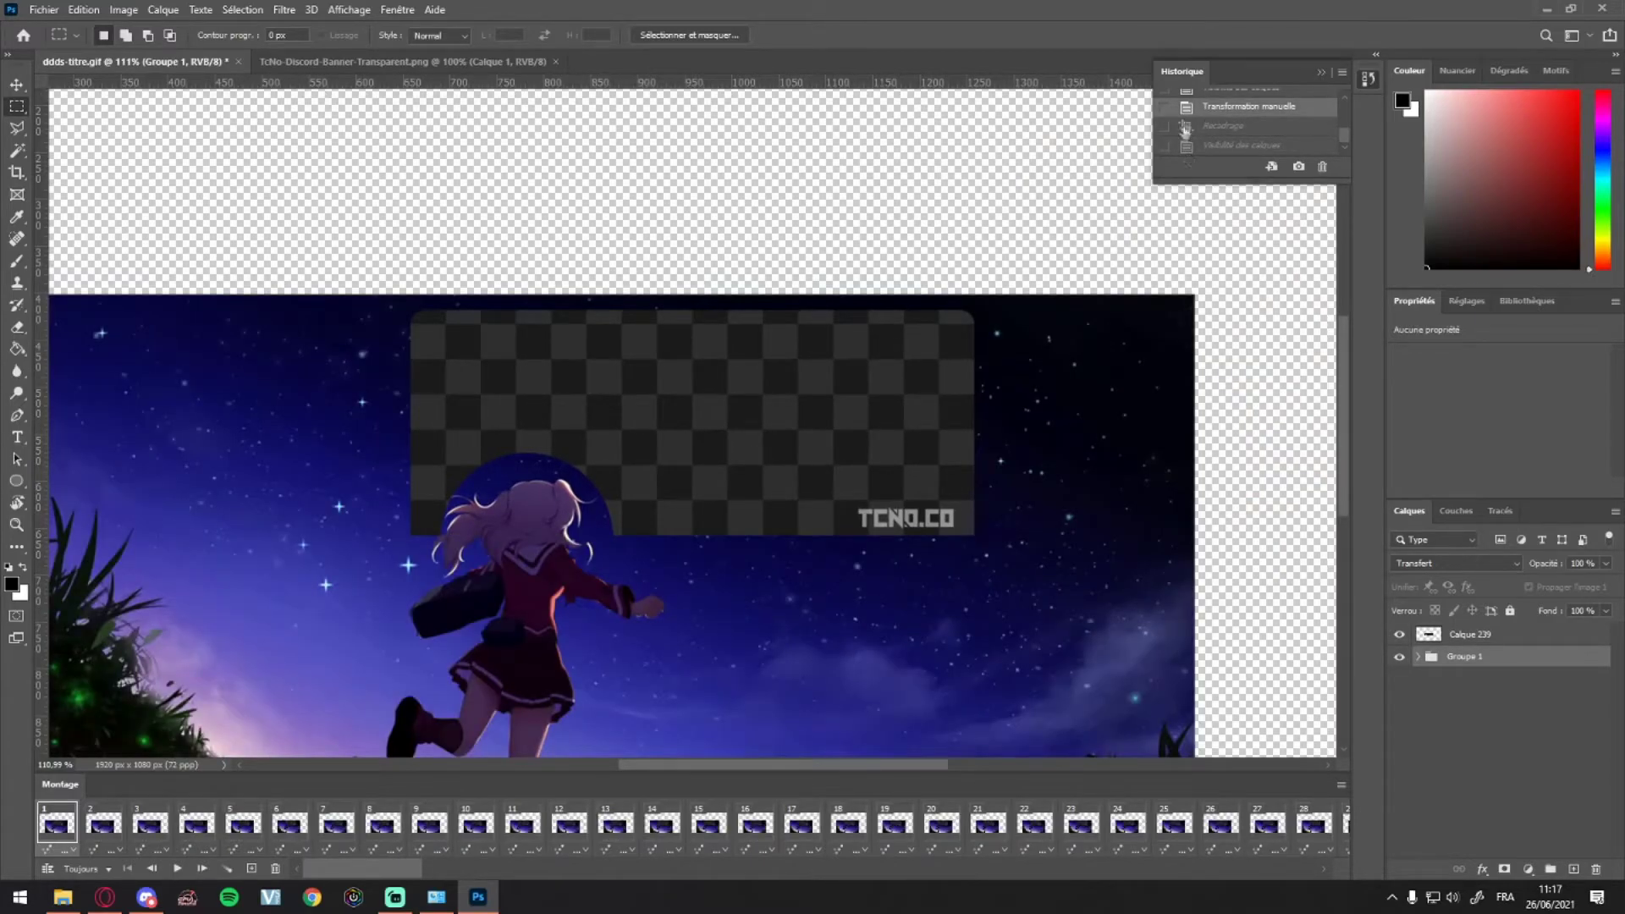
- Try a rectangular selection around the banner template on Calque 239 and clear it
left_click(1541, 637)
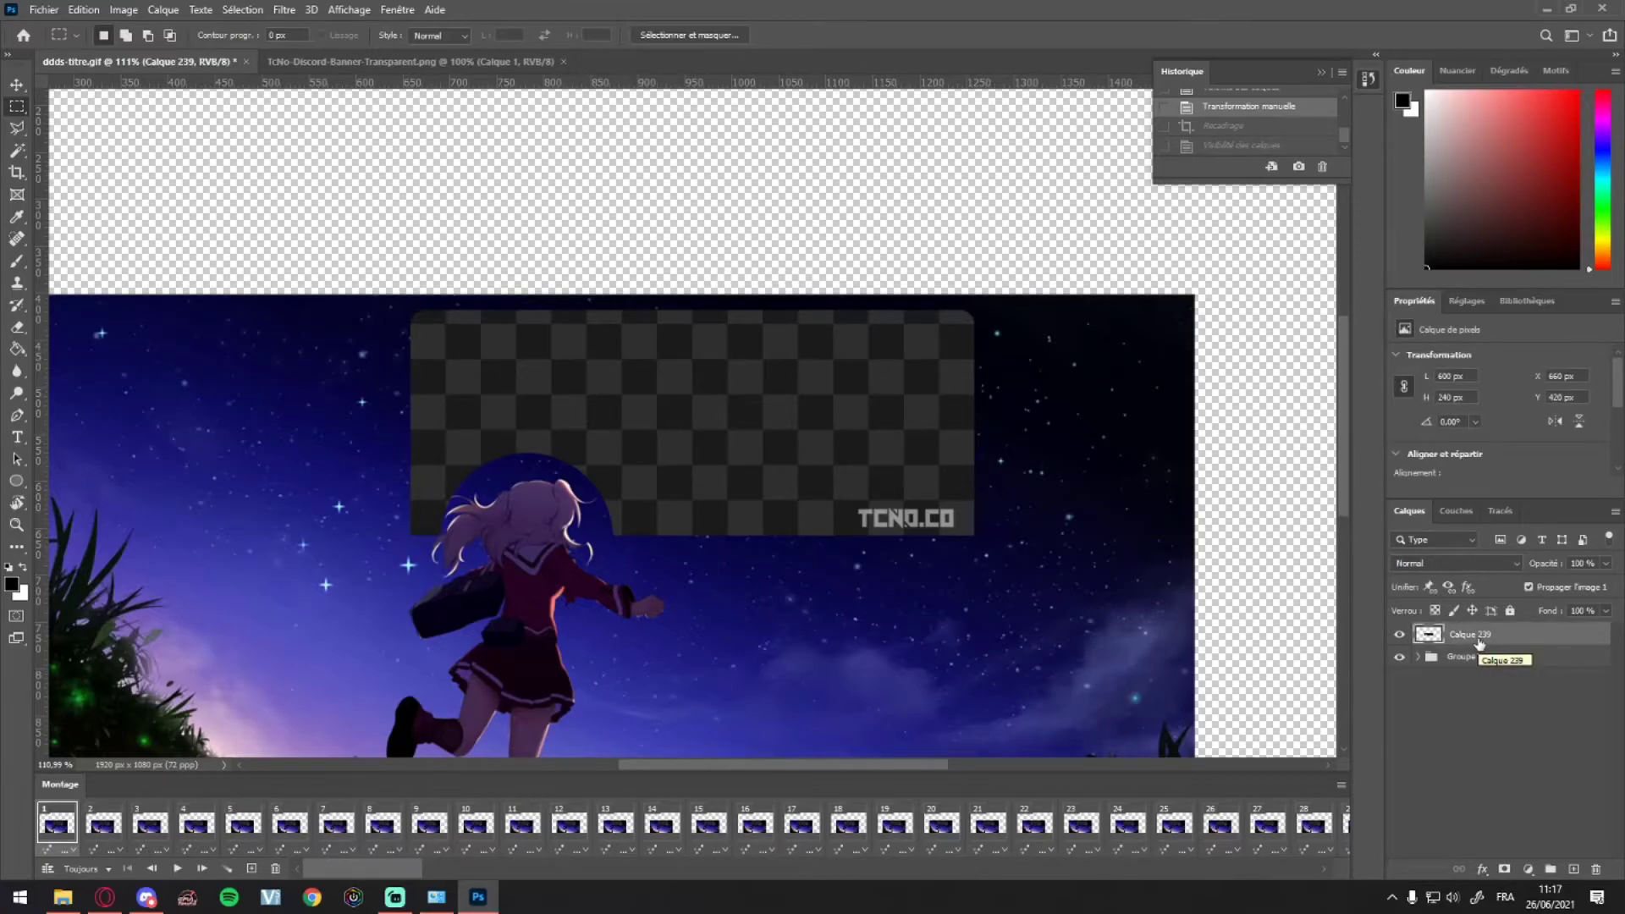
left_click_drag(402, 297, 1001, 546)
left_click(1045, 556)
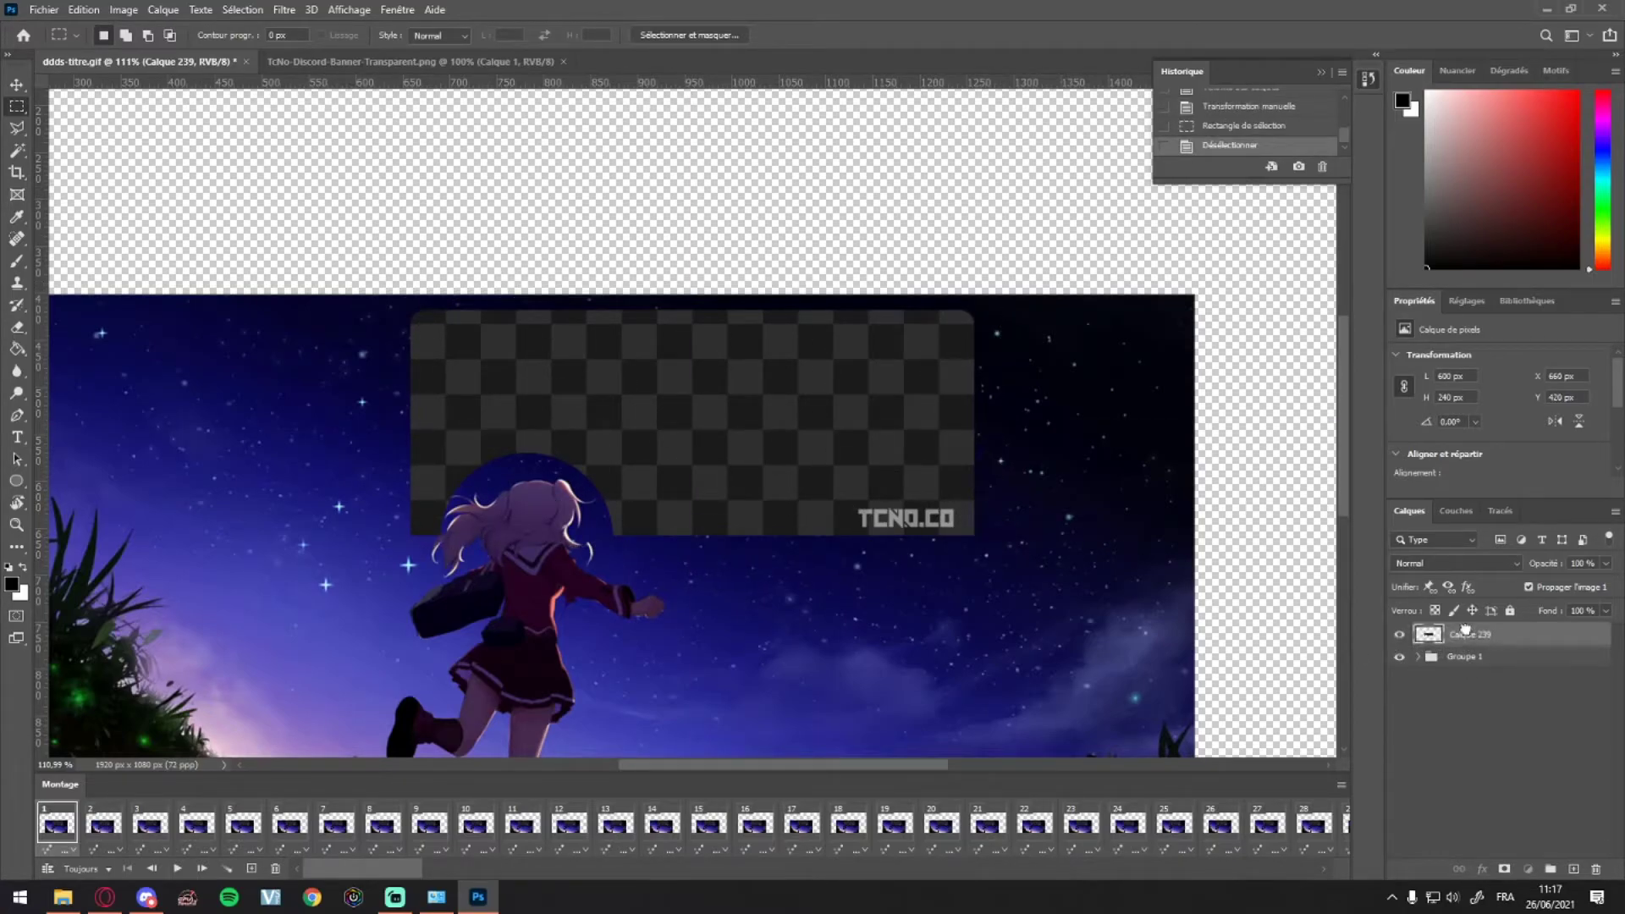
- Duplicate the Calque 239 template layer, undoing any extra copy so only one remains
left_click_drag(1467, 631, 1576, 867)
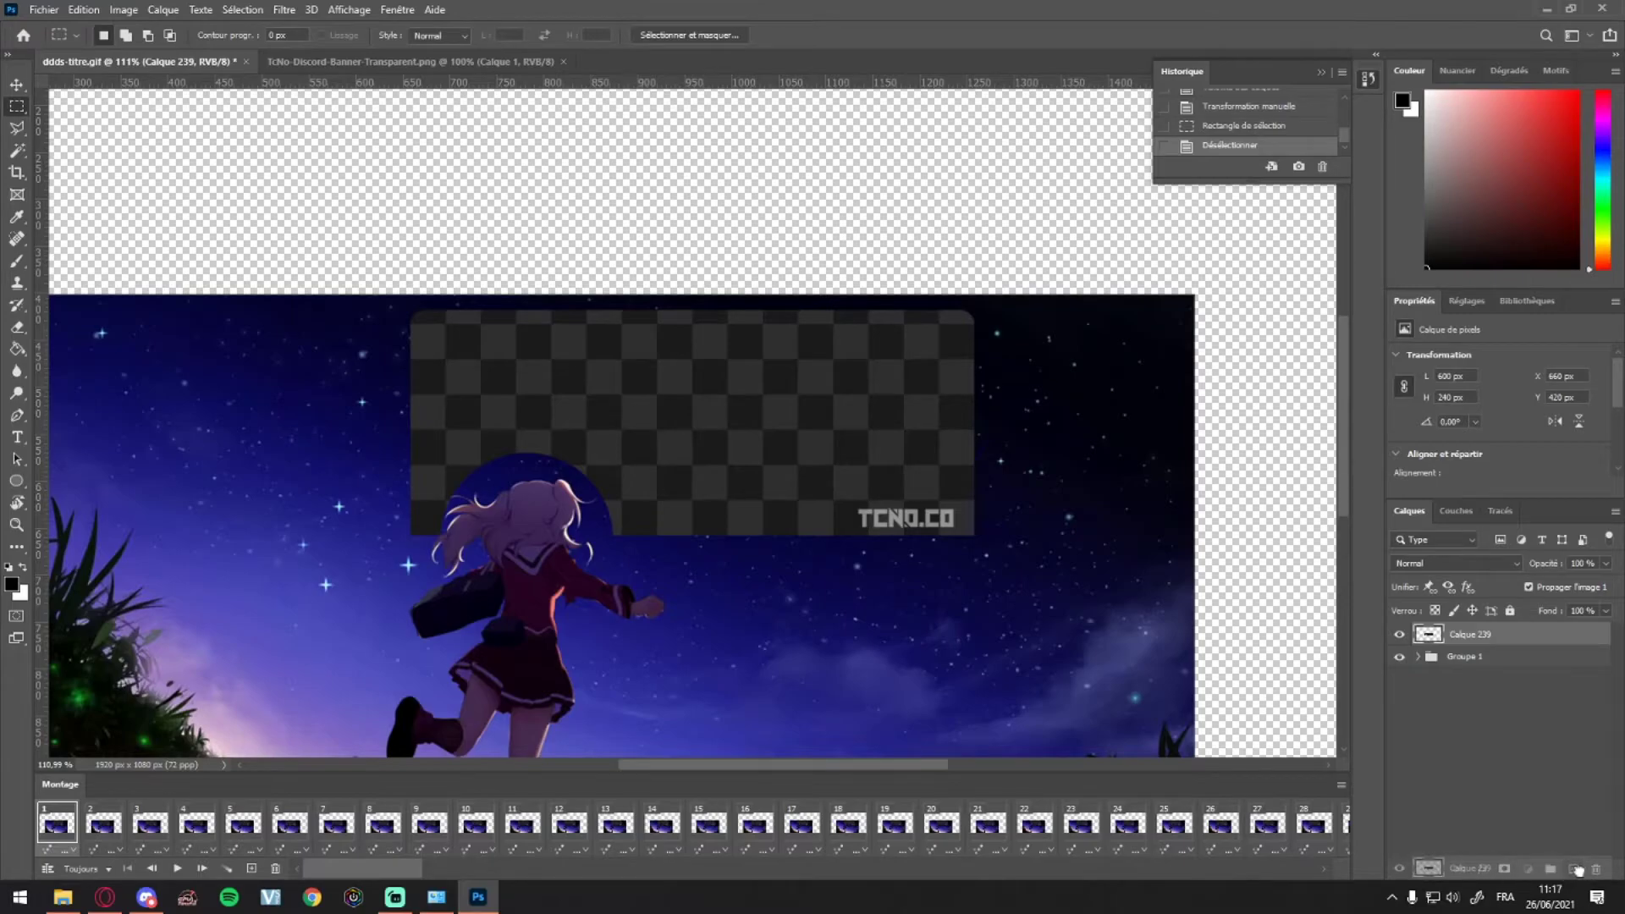
left_click_drag(1573, 869, 1573, 869)
key("ctrl+z")
key("ctrl+j")
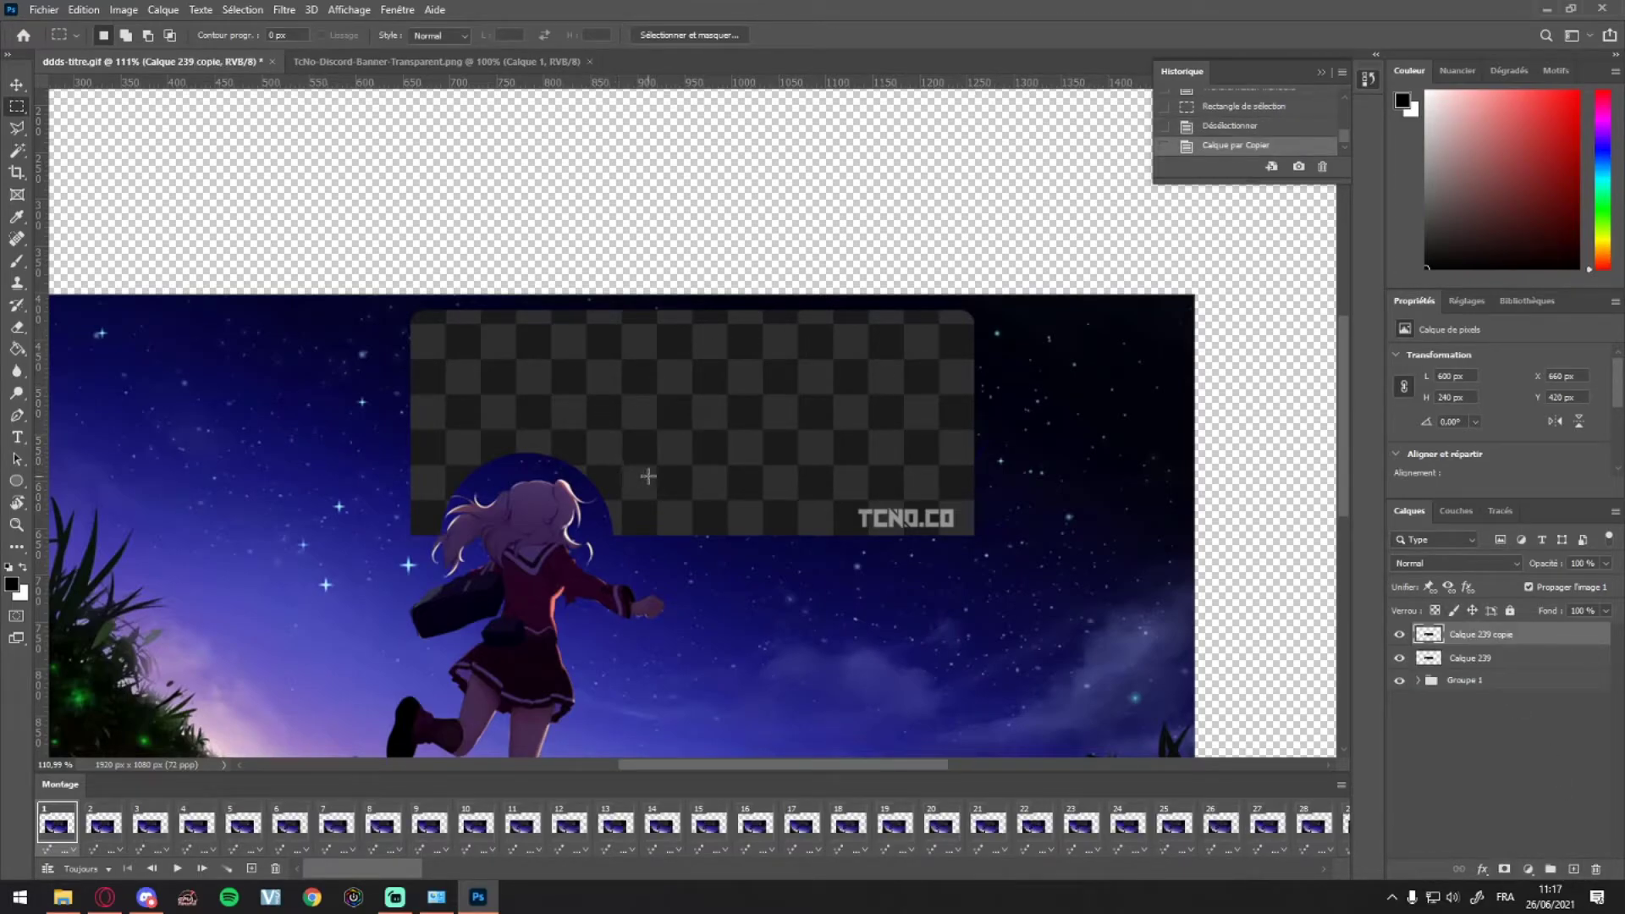
- Redo the Calque 239 duplication and move the copy below the original banner template, aligned horizontally at X 960 px
key("ctrl+z")
left_click_drag(1529, 639, 1575, 869)
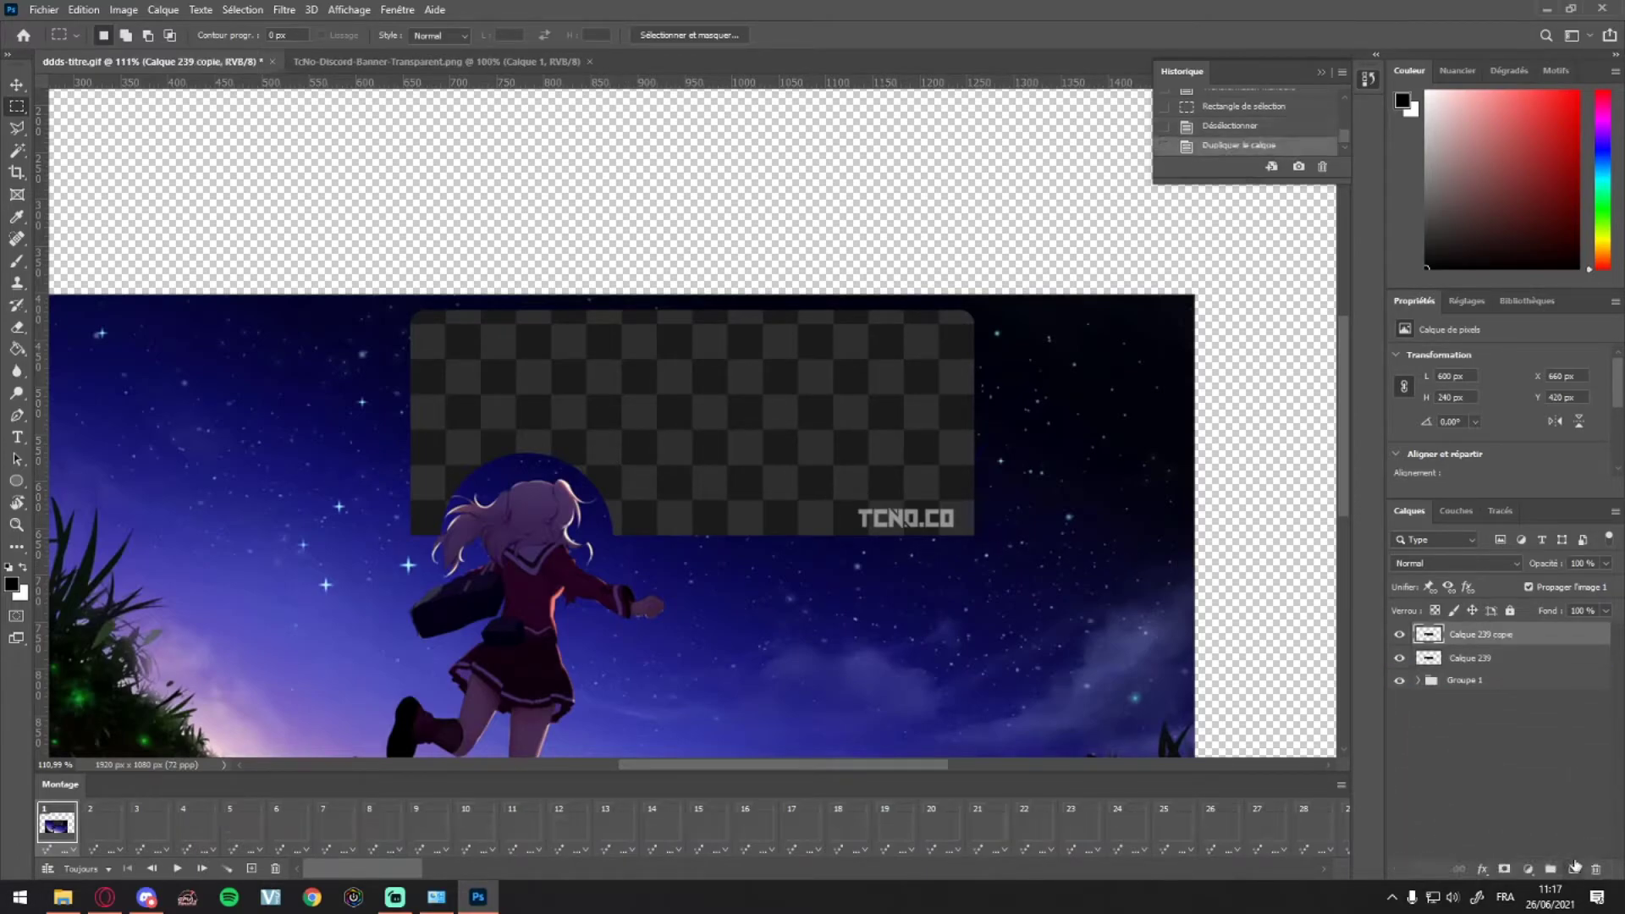
key("ctrl+t")
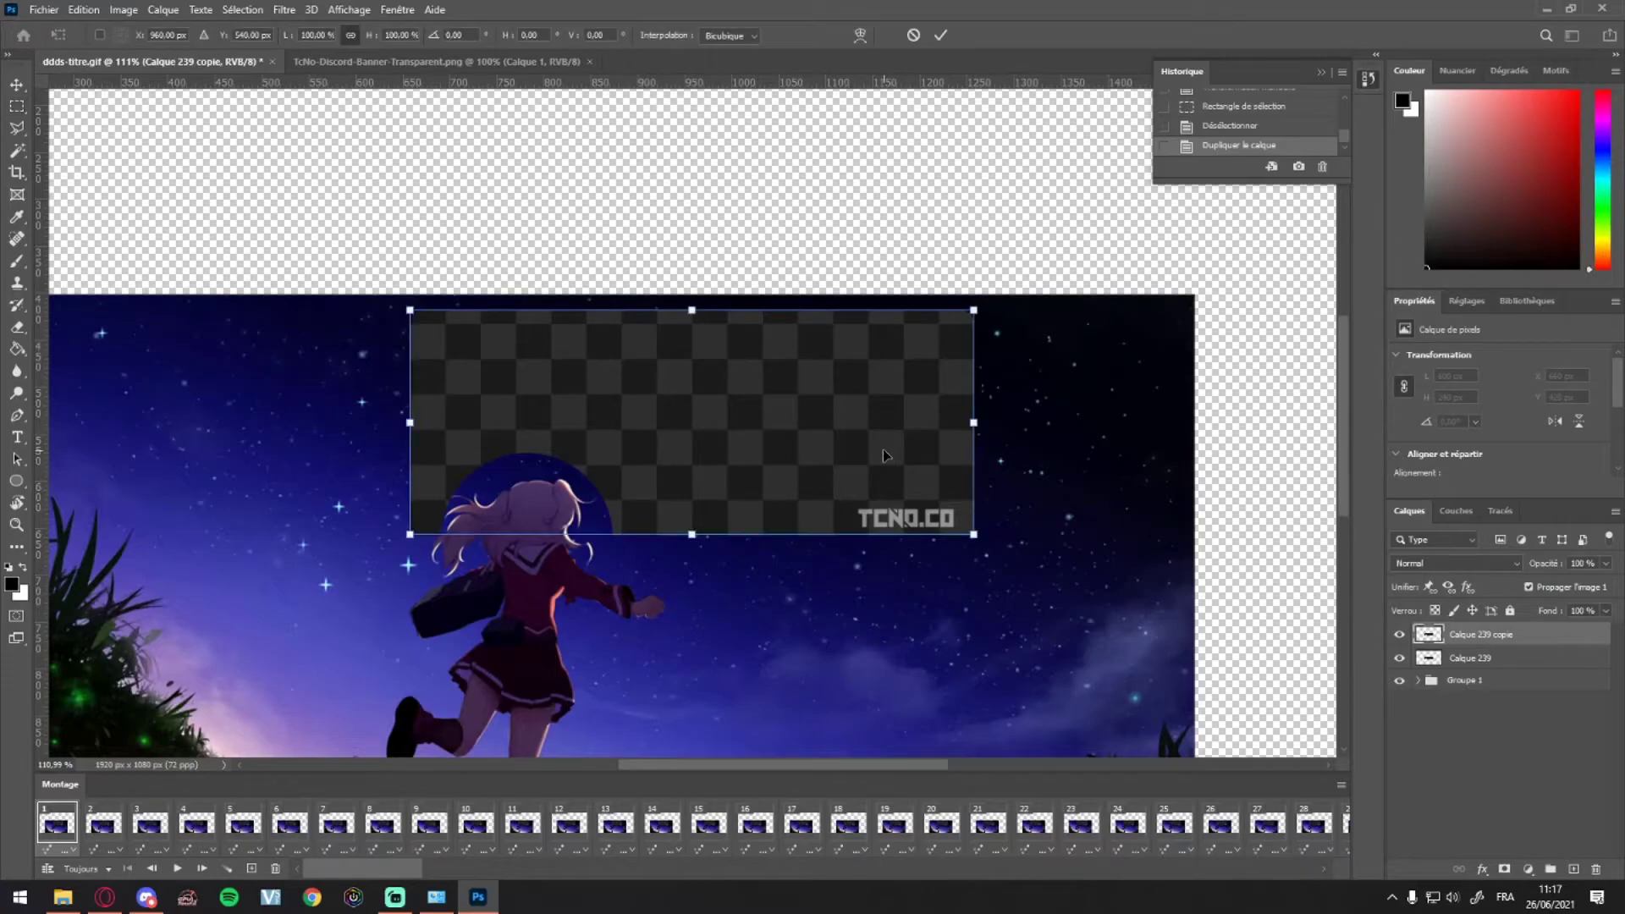
left_click_drag(815, 442, 783, 640)
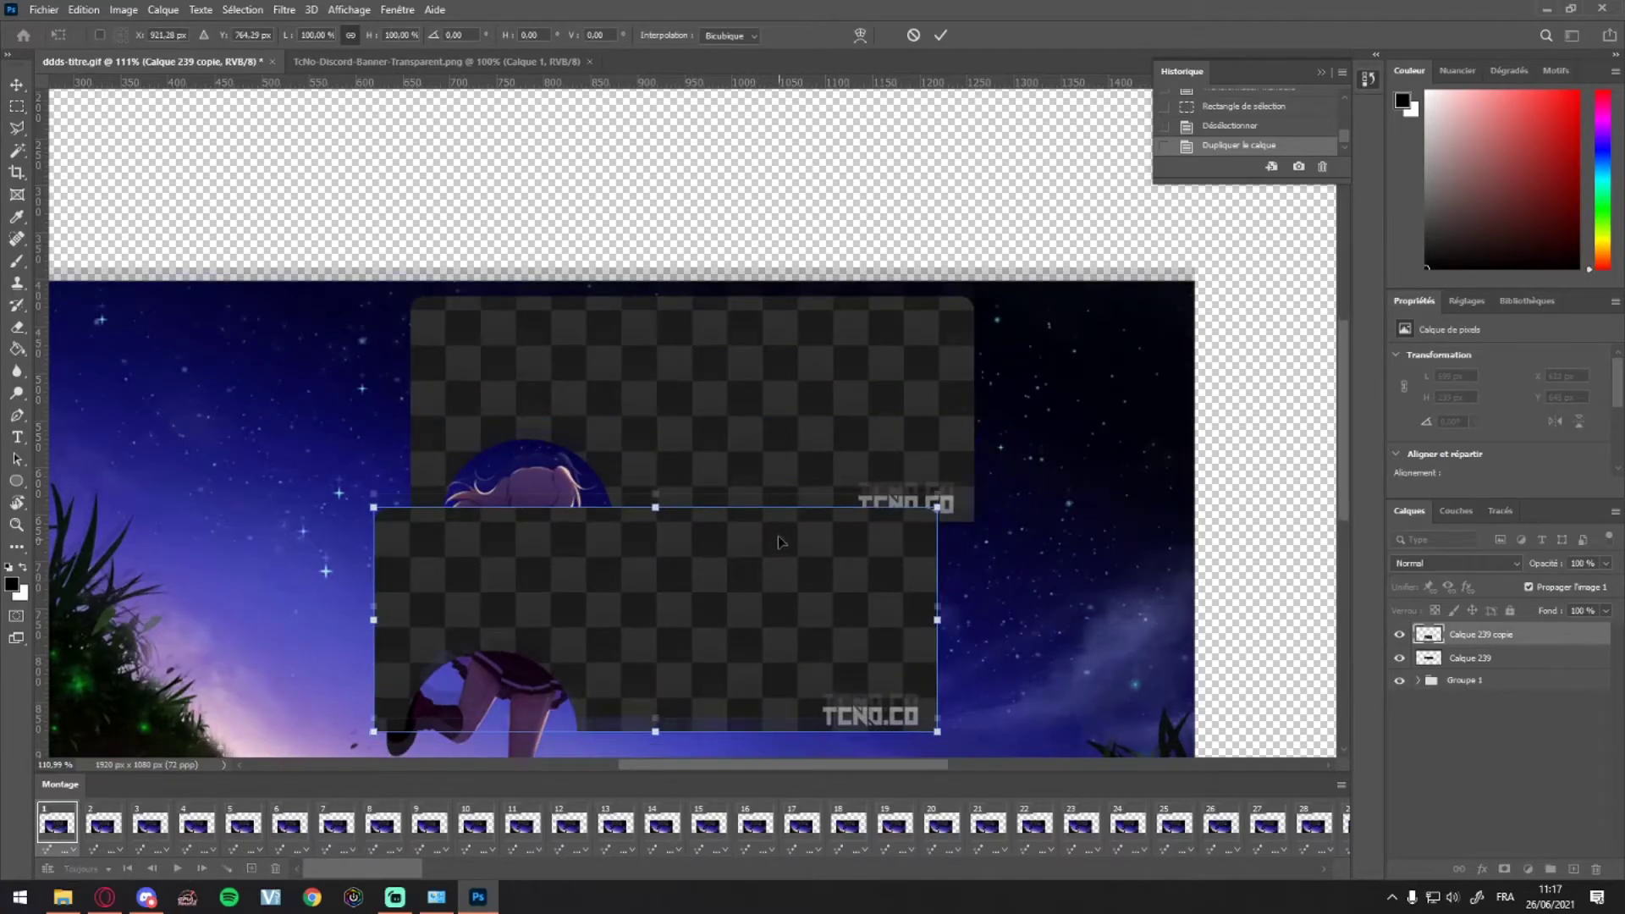
scroll(715, 495, "down", 3)
left_click_drag(716, 496, 730, 498)
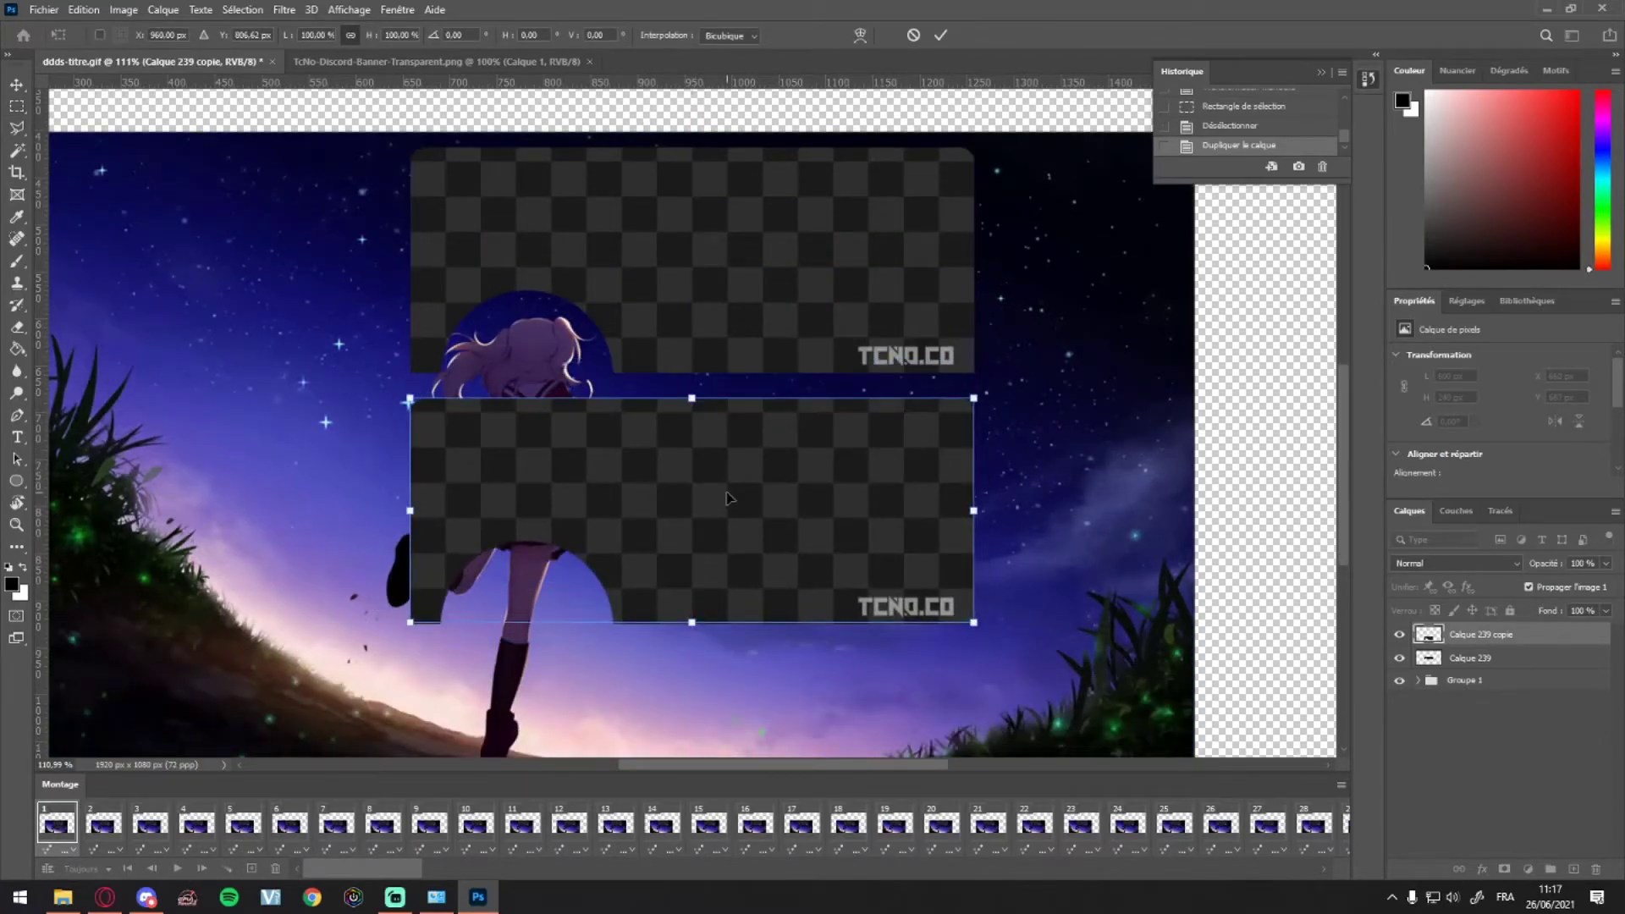
right_click(726, 498)
left_click(837, 792)
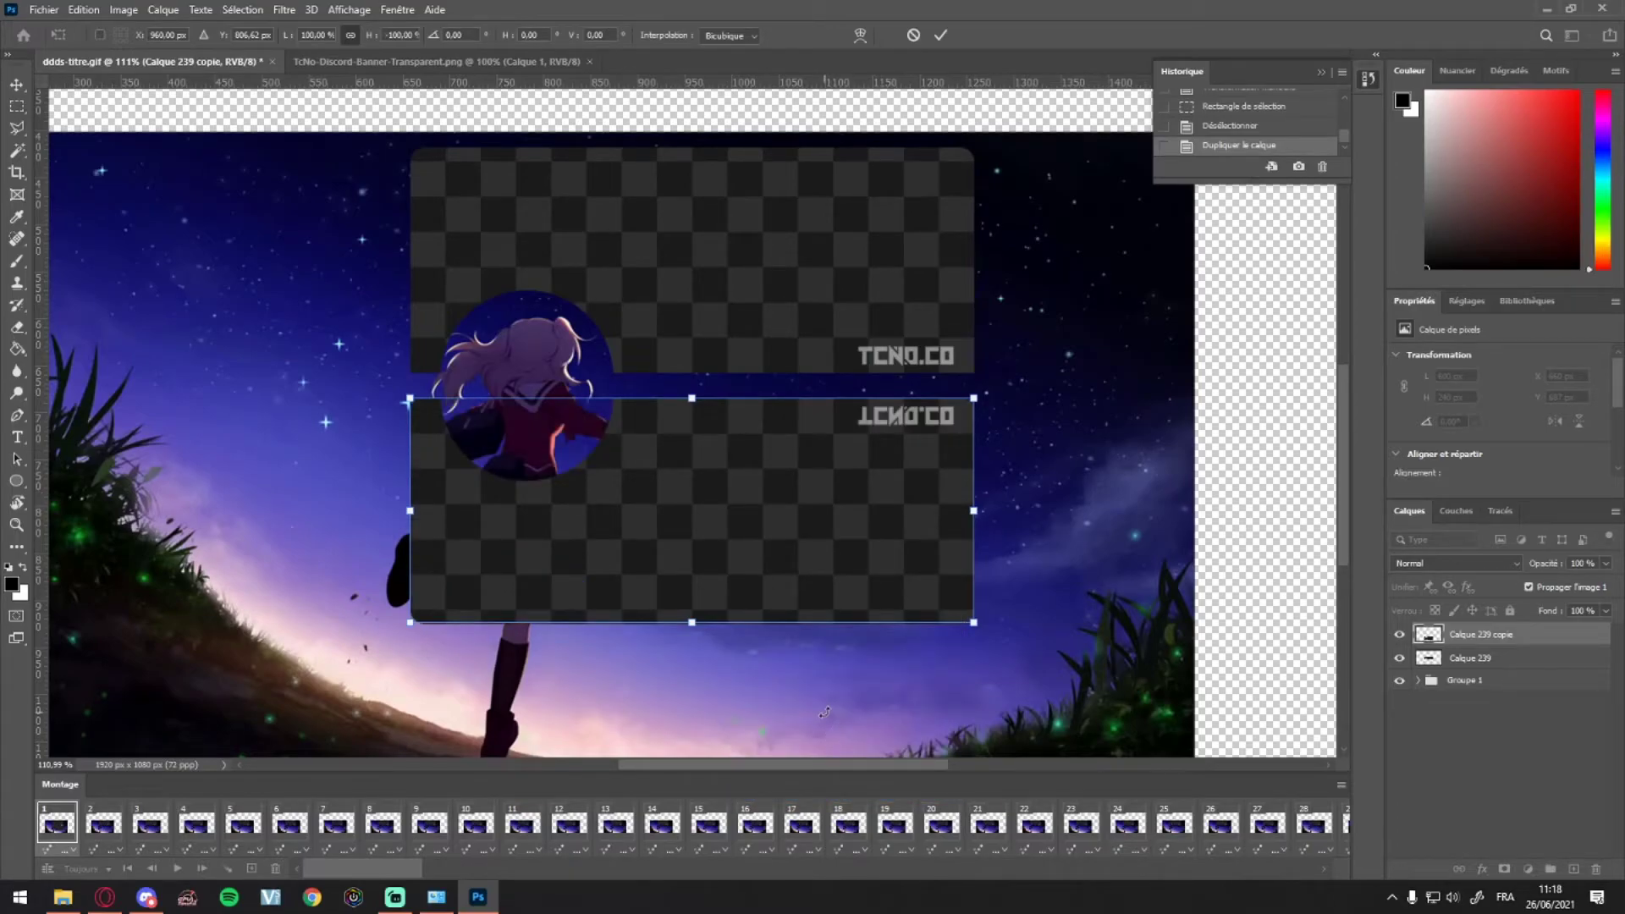
key("ctrl+z")
- Flip the template copy vertically and move it to Y 780 px against the original's lower edge, completing the avatar circle, and apply the transformation
right_click(765, 583)
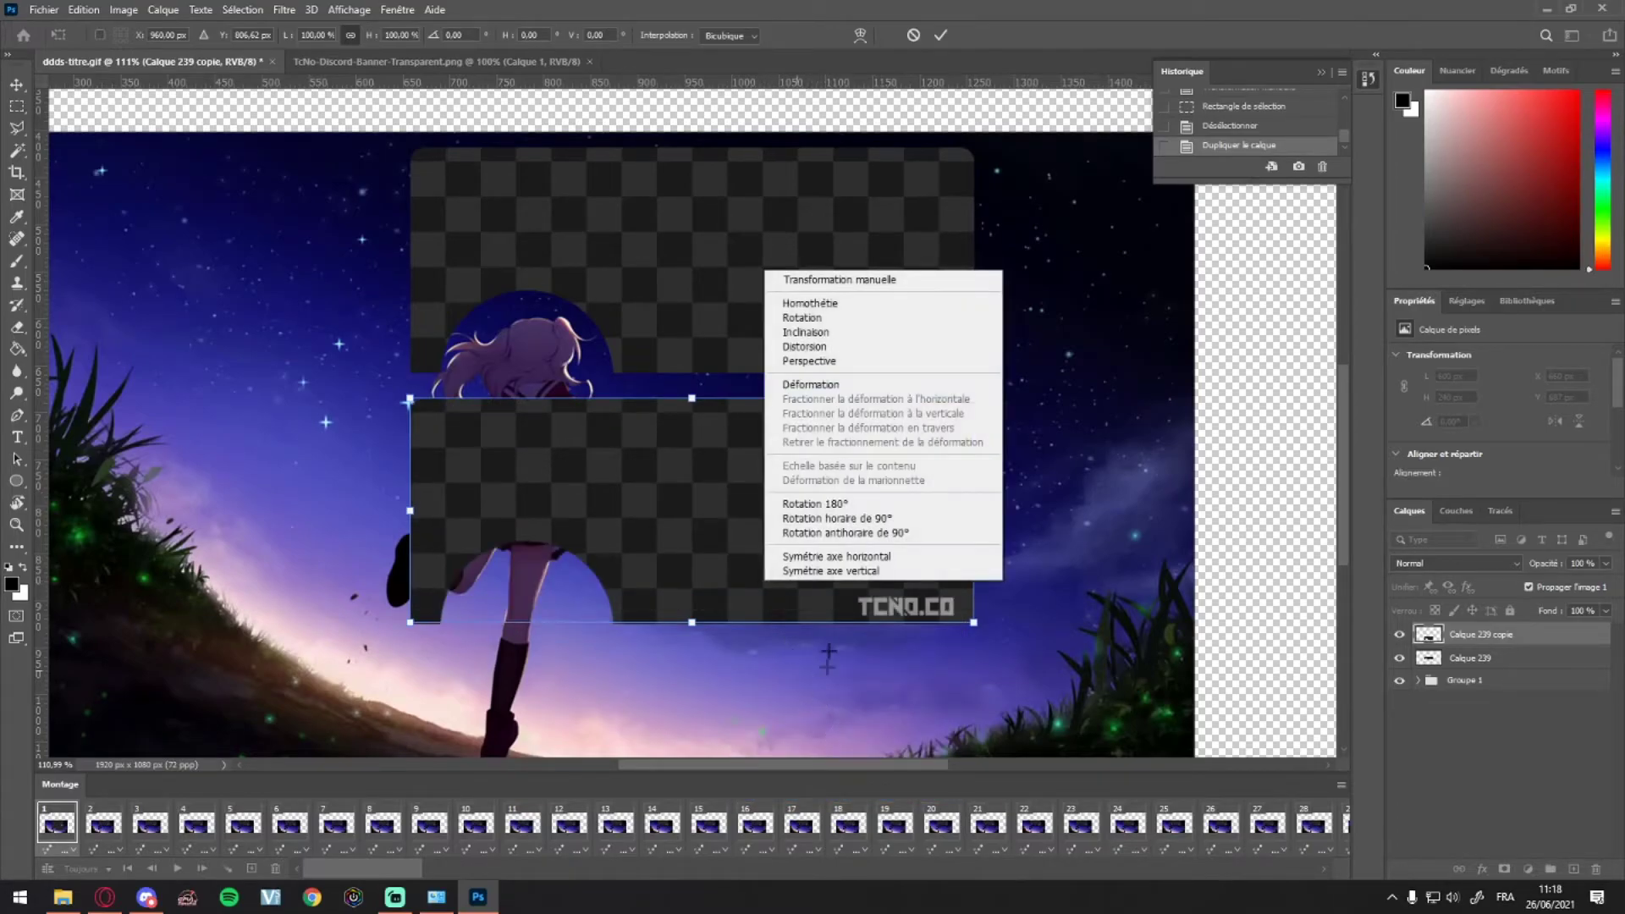
left_click(828, 572)
scroll(409, 392, "up", 3)
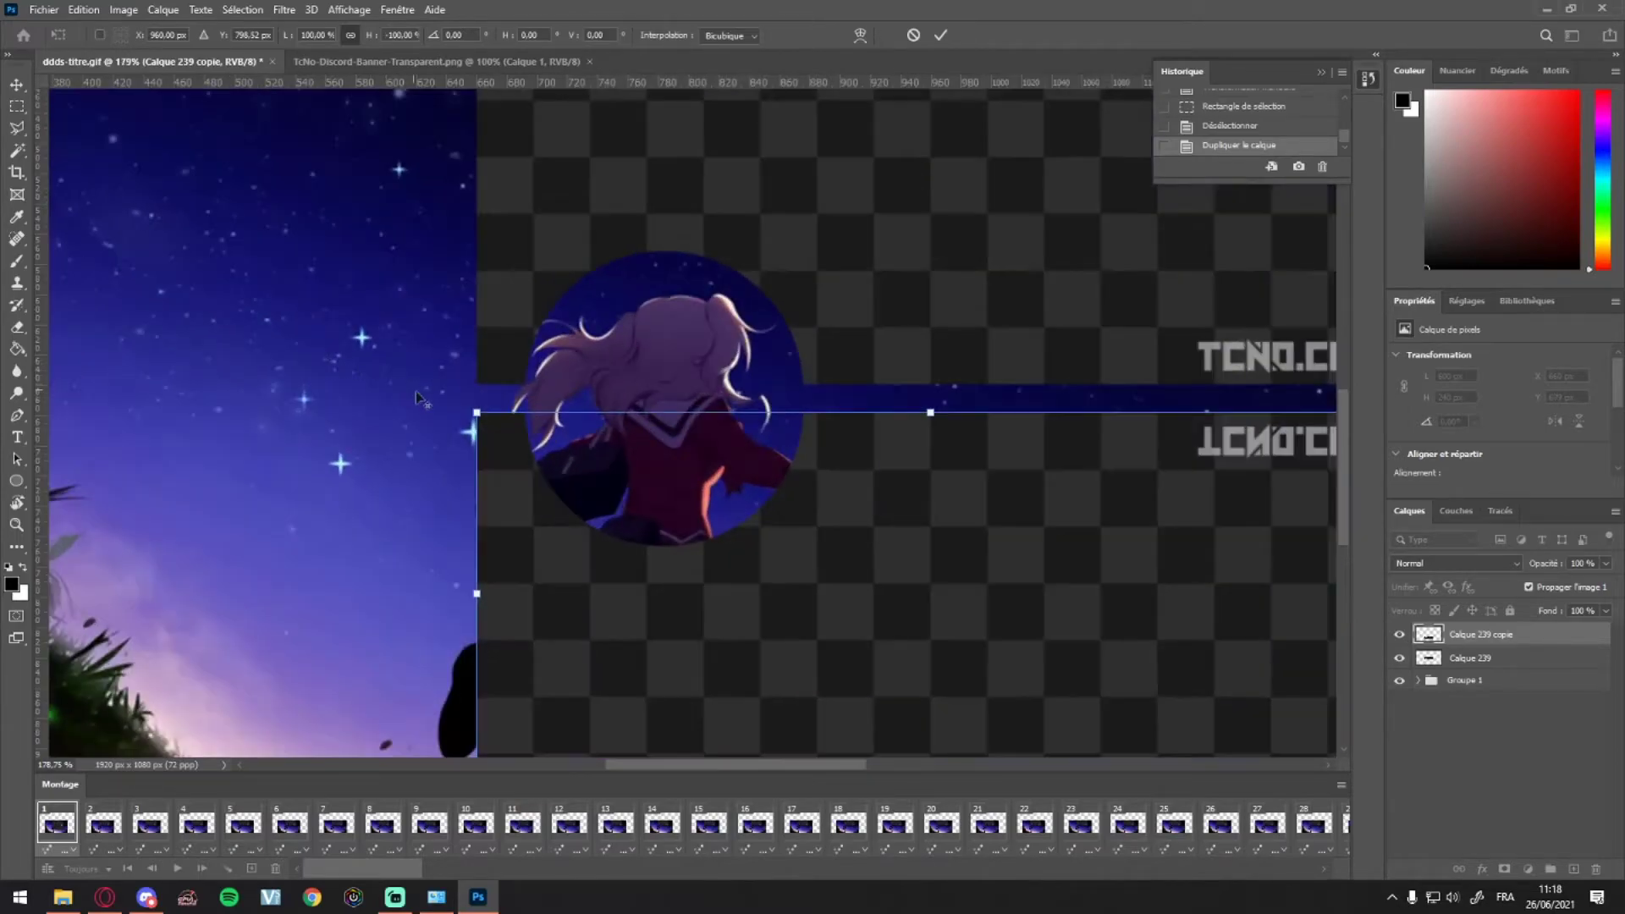
scroll(478, 433, "up", 8)
left_click_drag(545, 450, 539, 245)
scroll(462, 212, "up", 5)
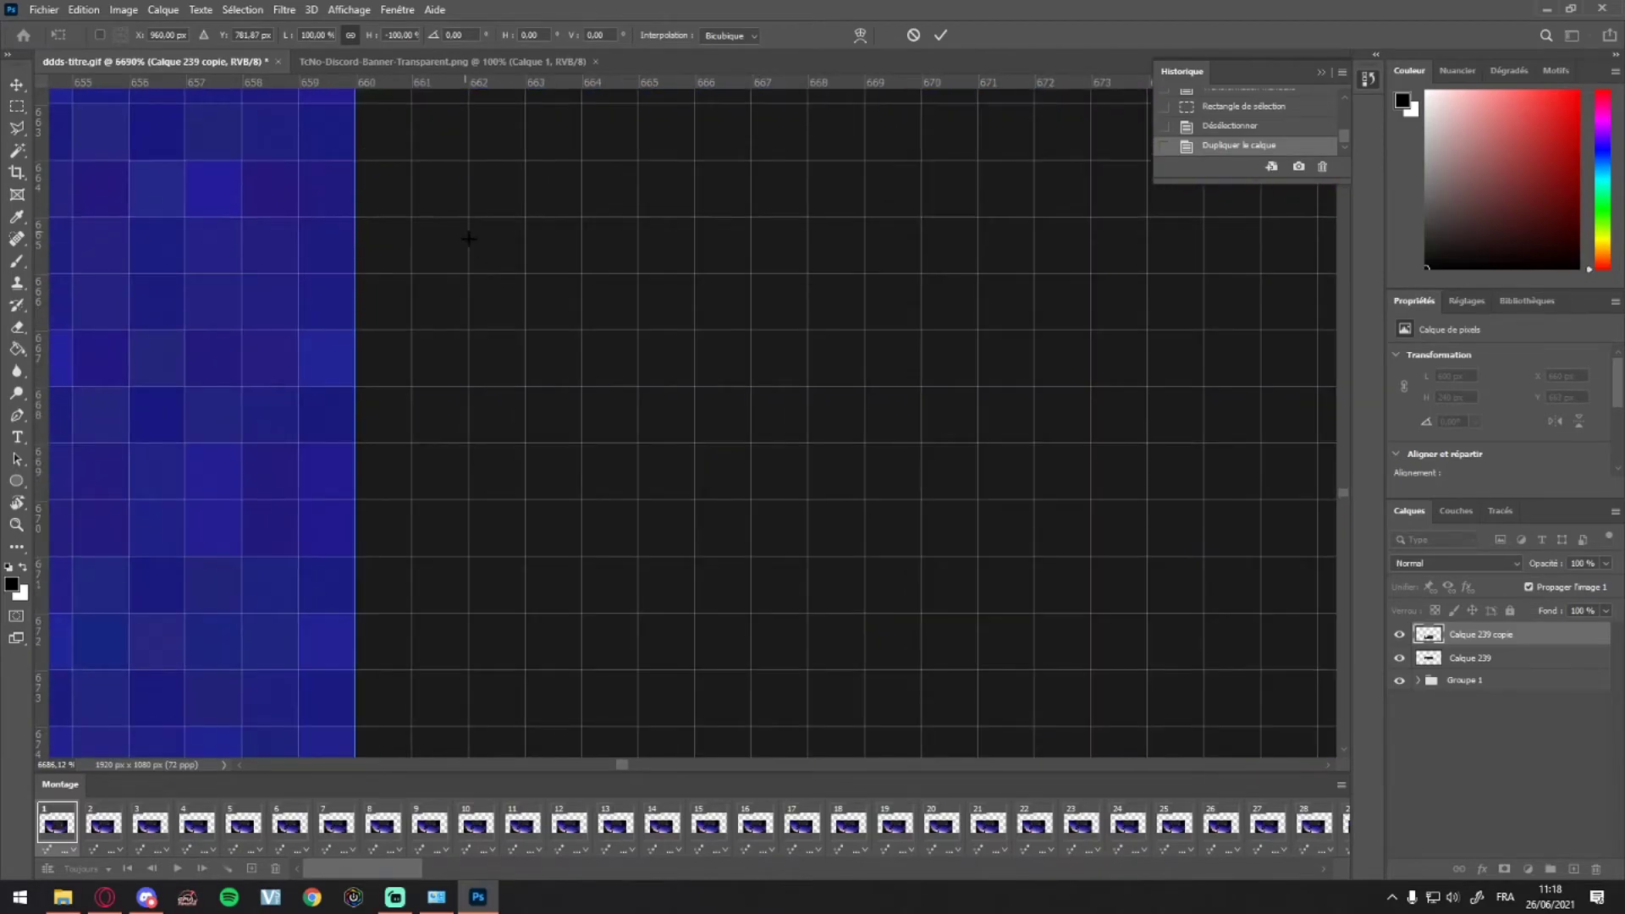
scroll(637, 427, "down", 4)
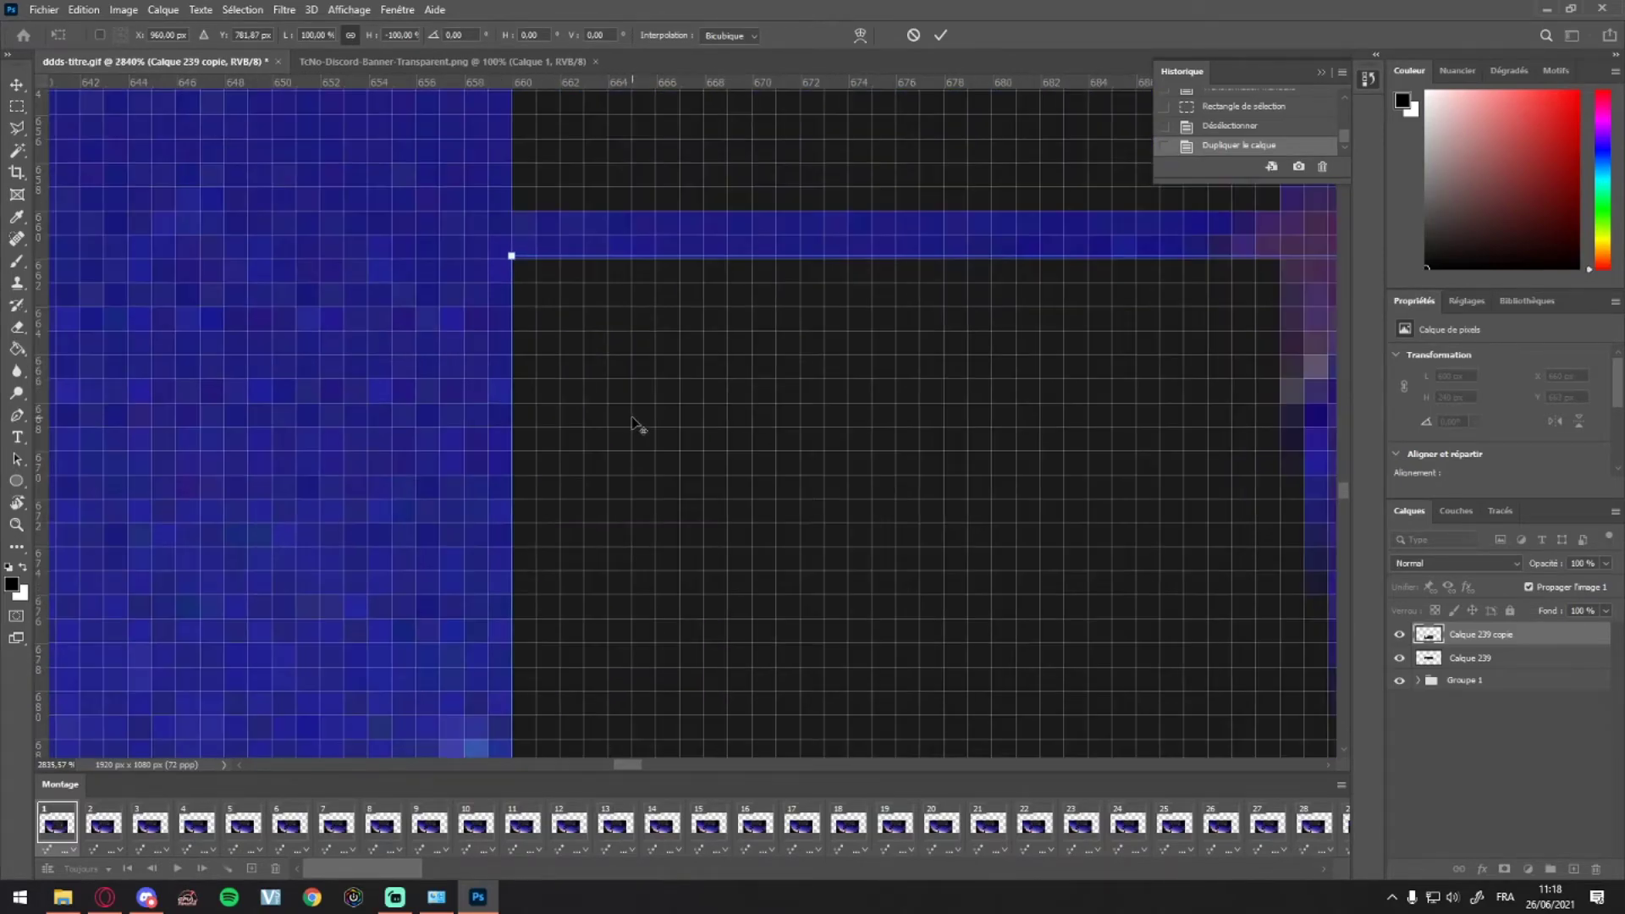
left_click_drag(615, 281, 613, 256)
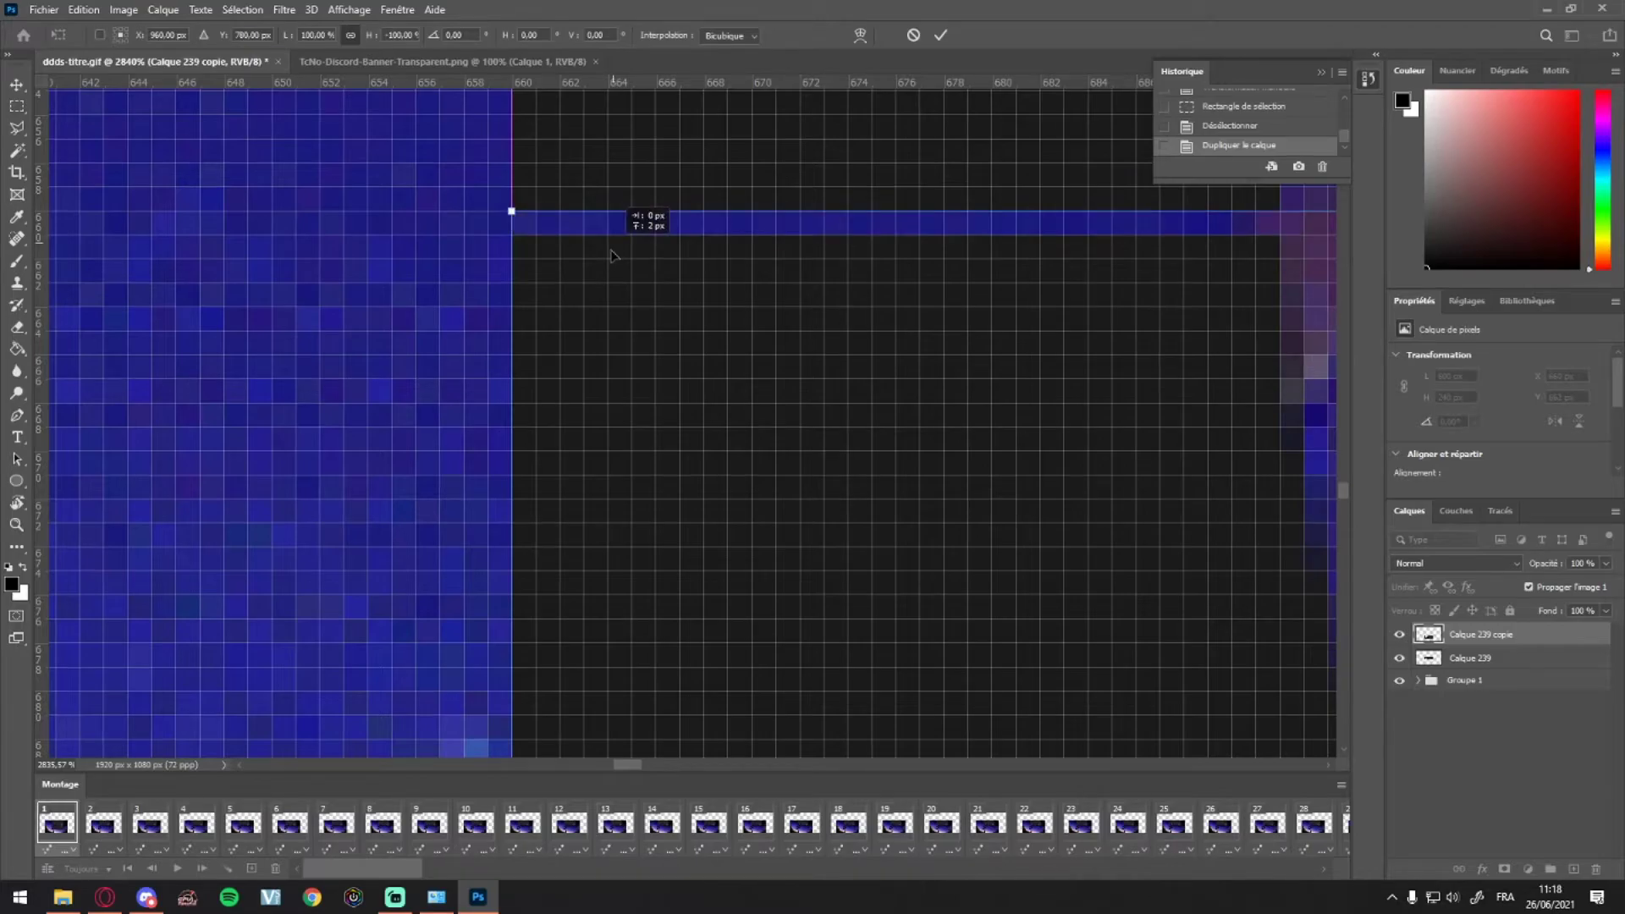
left_click(941, 35)
- Start a crop of the canvas and pull its four edges in roughly around the avatar circle
scroll(952, 241, "down", 15)
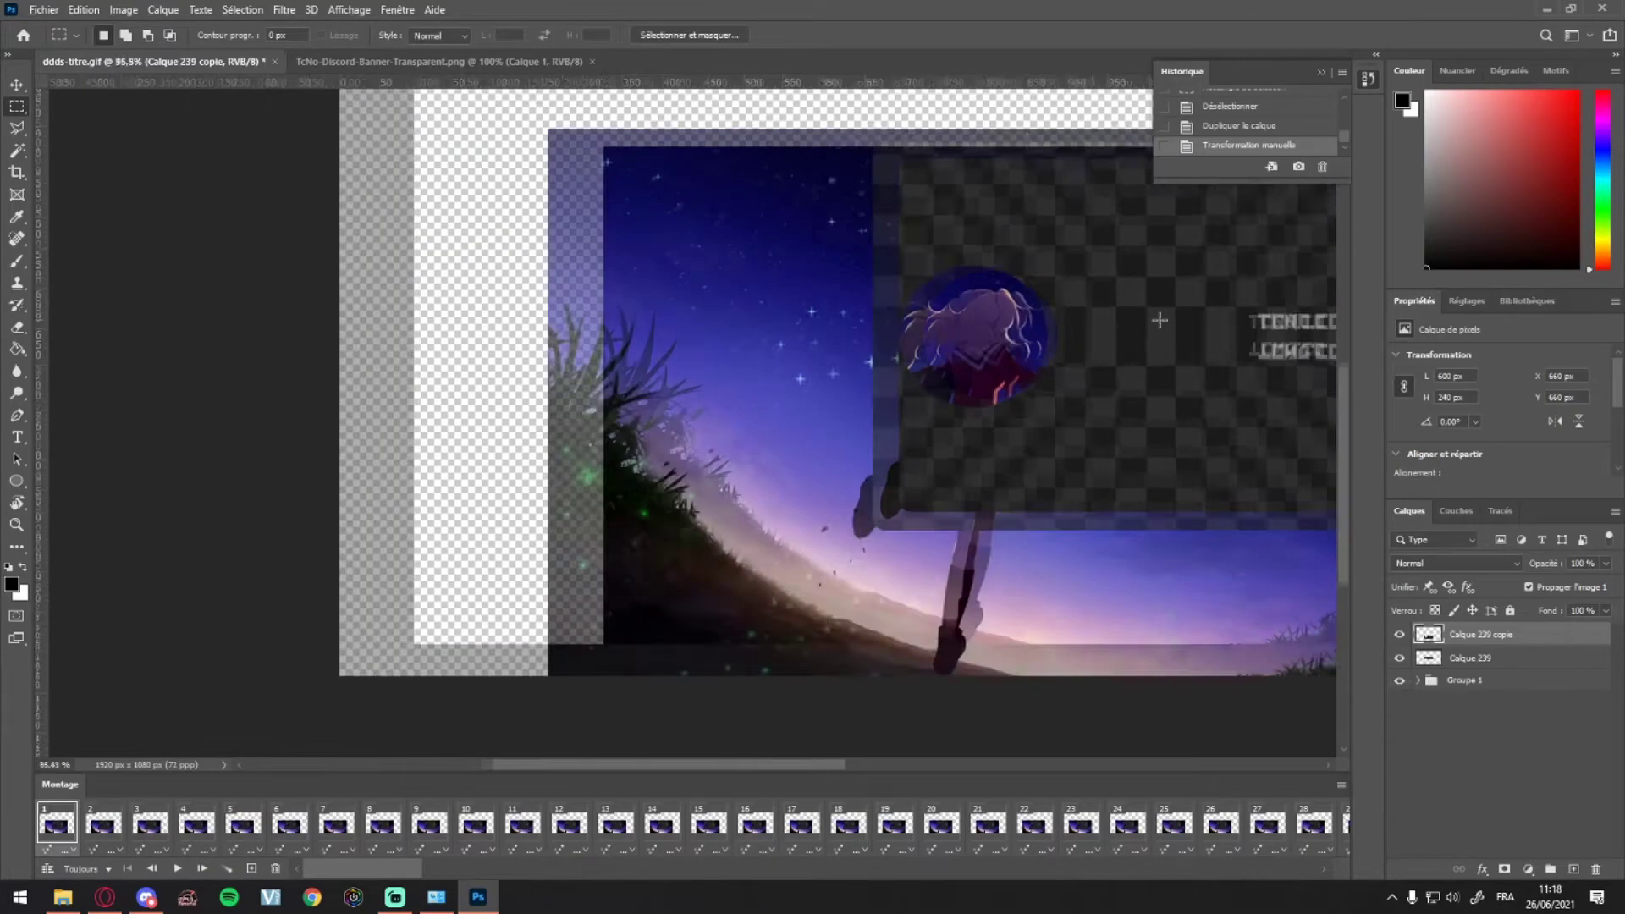
scroll(1041, 320, "up", 3)
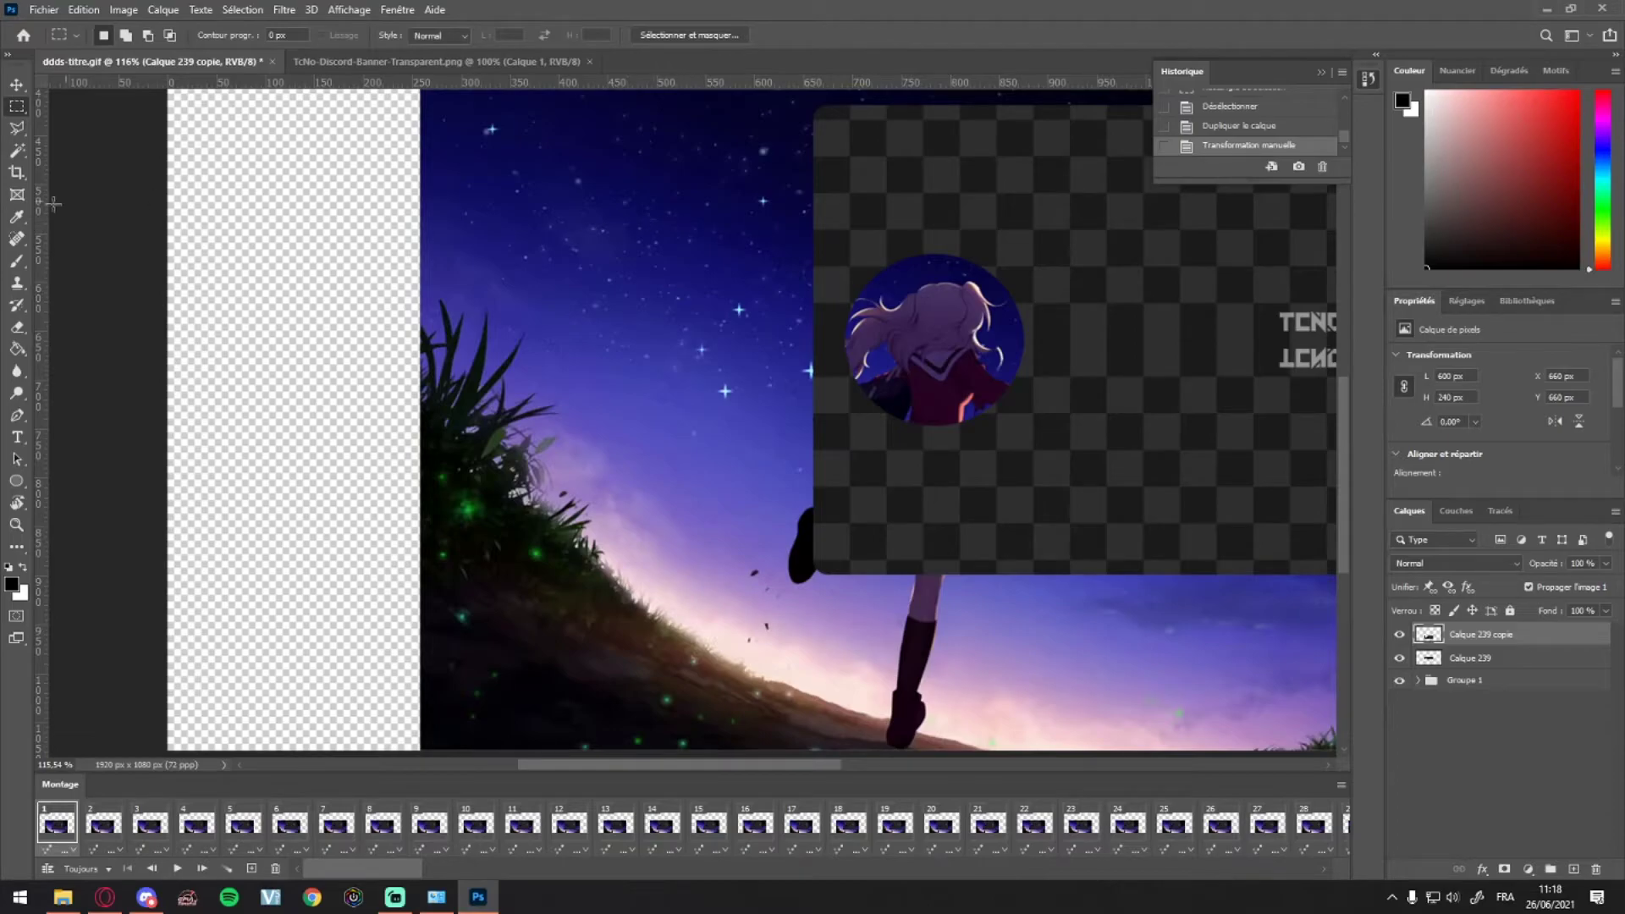
scroll(880, 362, "down", 4)
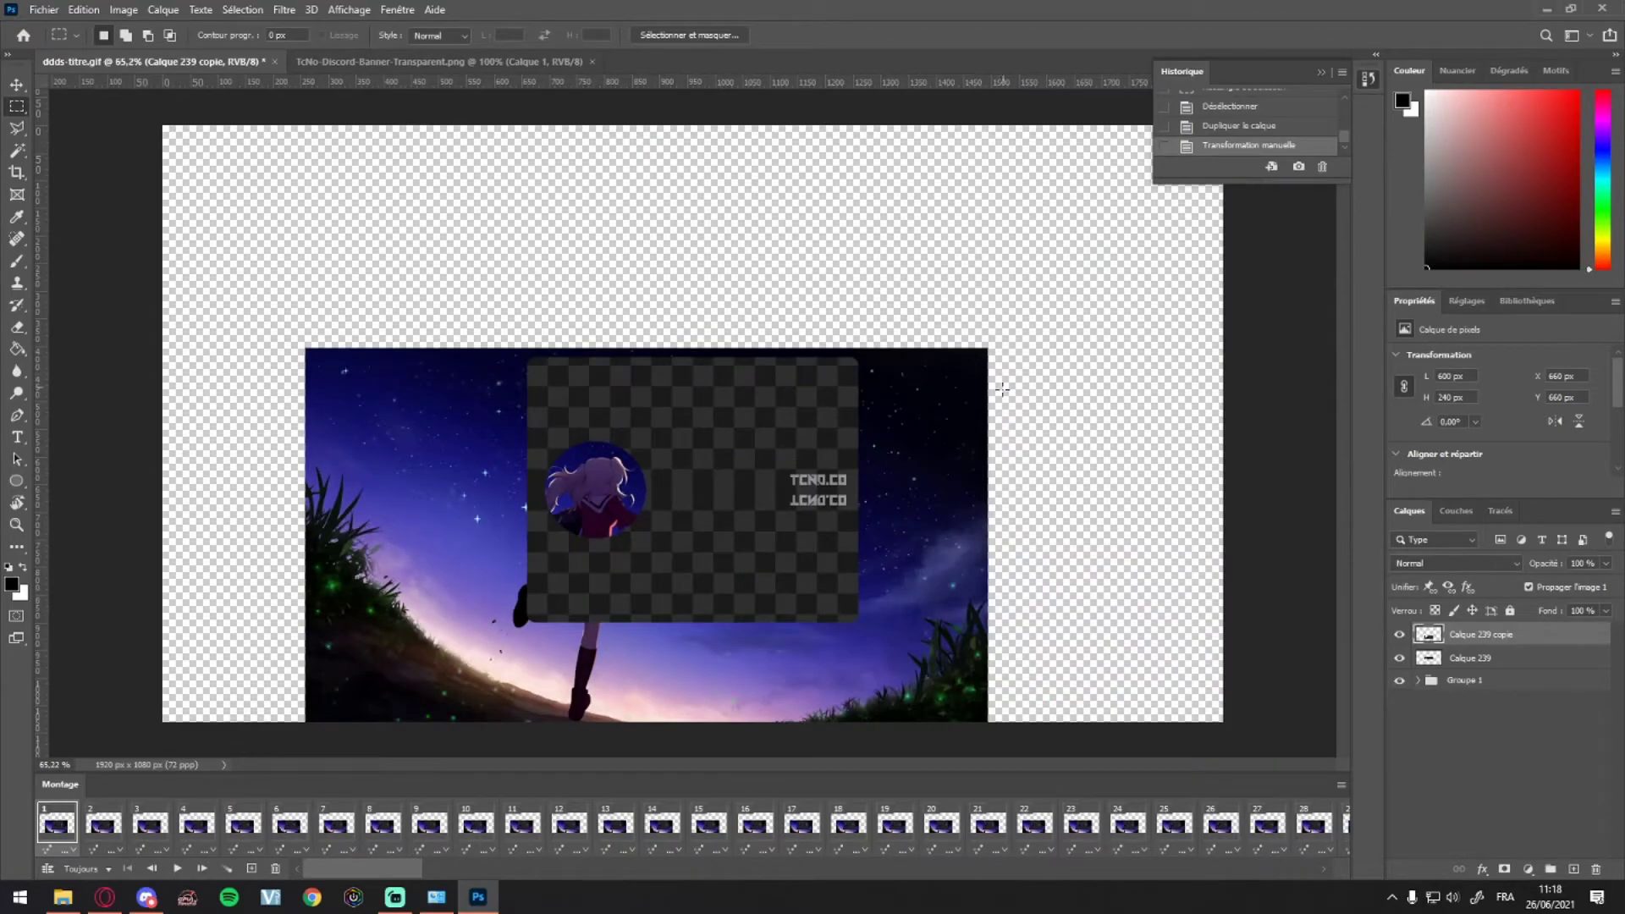
left_click(17, 172)
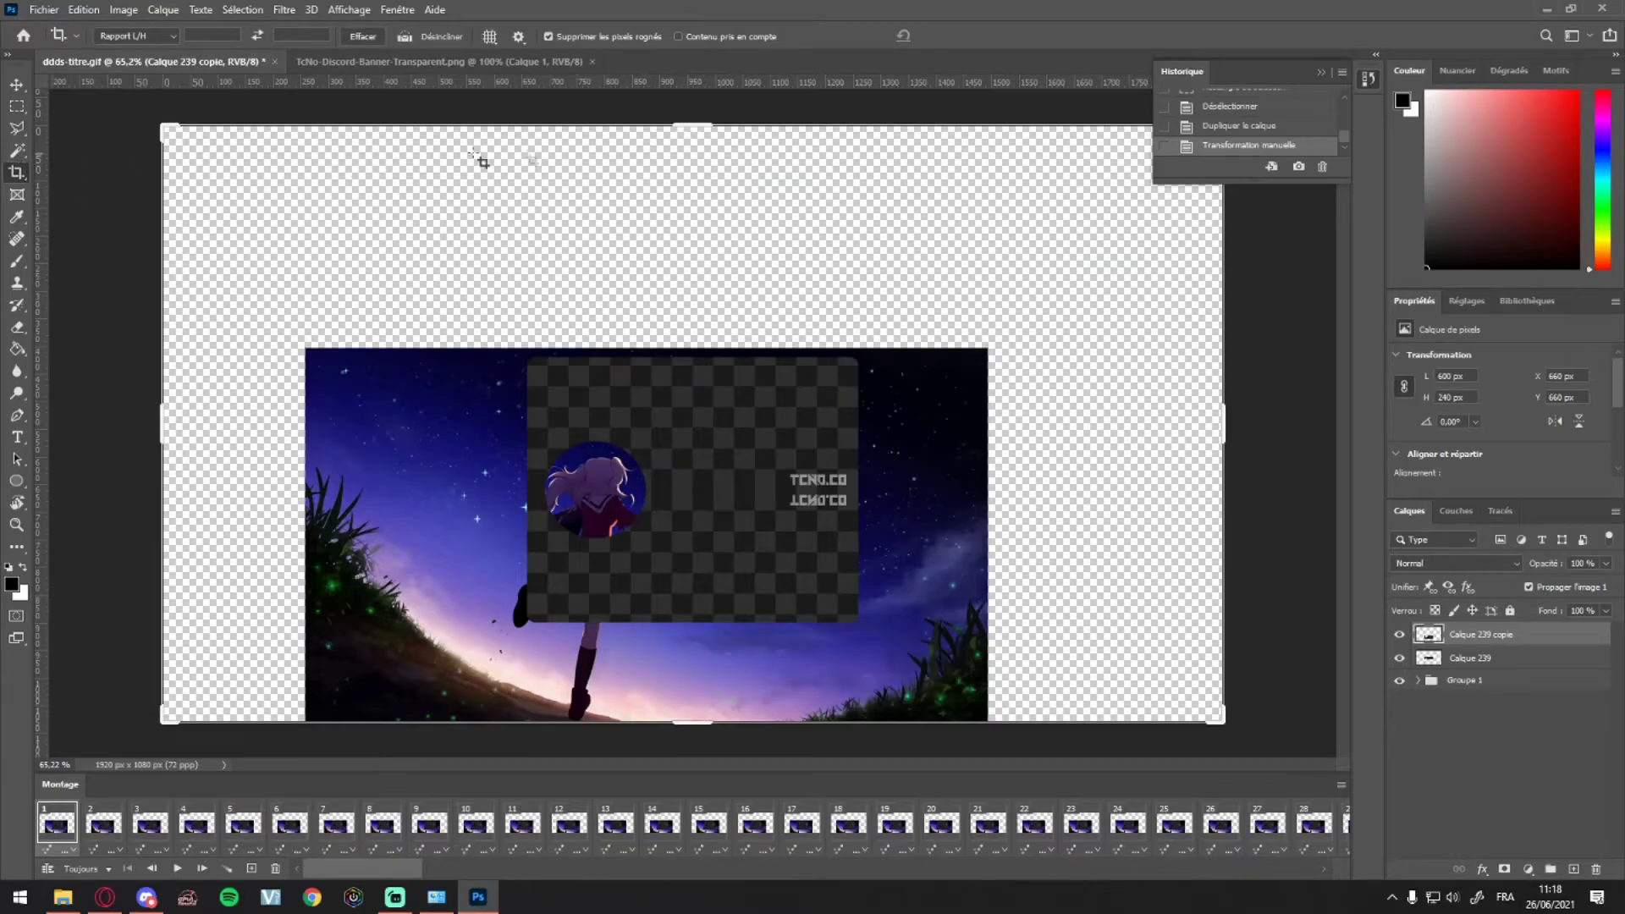
left_click_drag(693, 126, 688, 272)
scroll(669, 275, "up", 5)
scroll(474, 322, "up", 3)
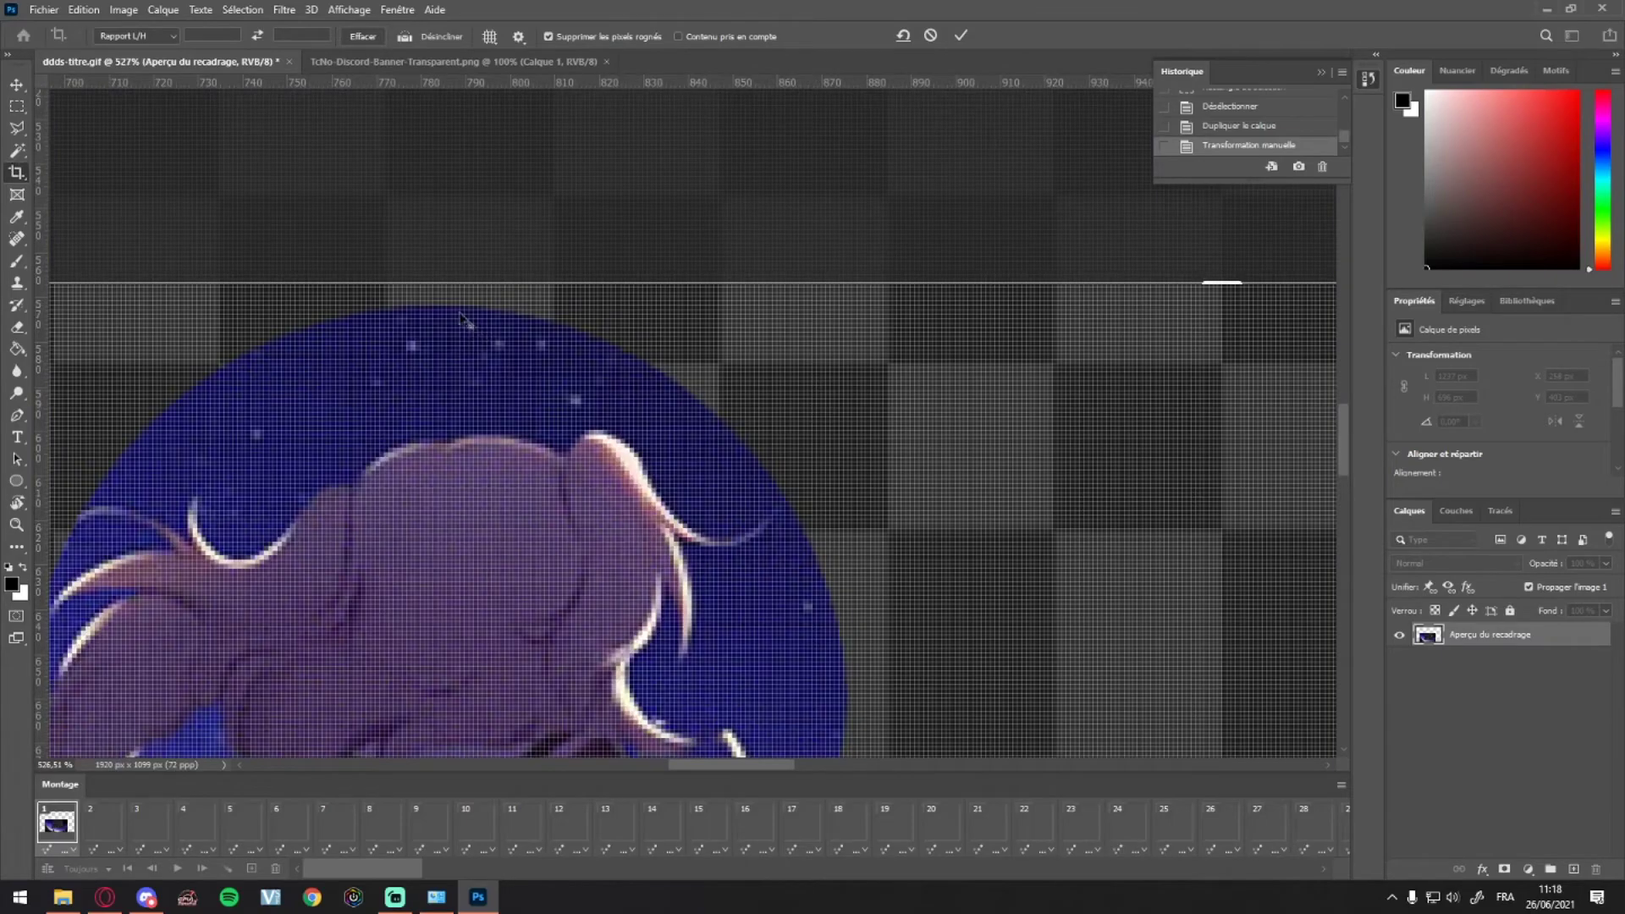
scroll(797, 397, "down", 8)
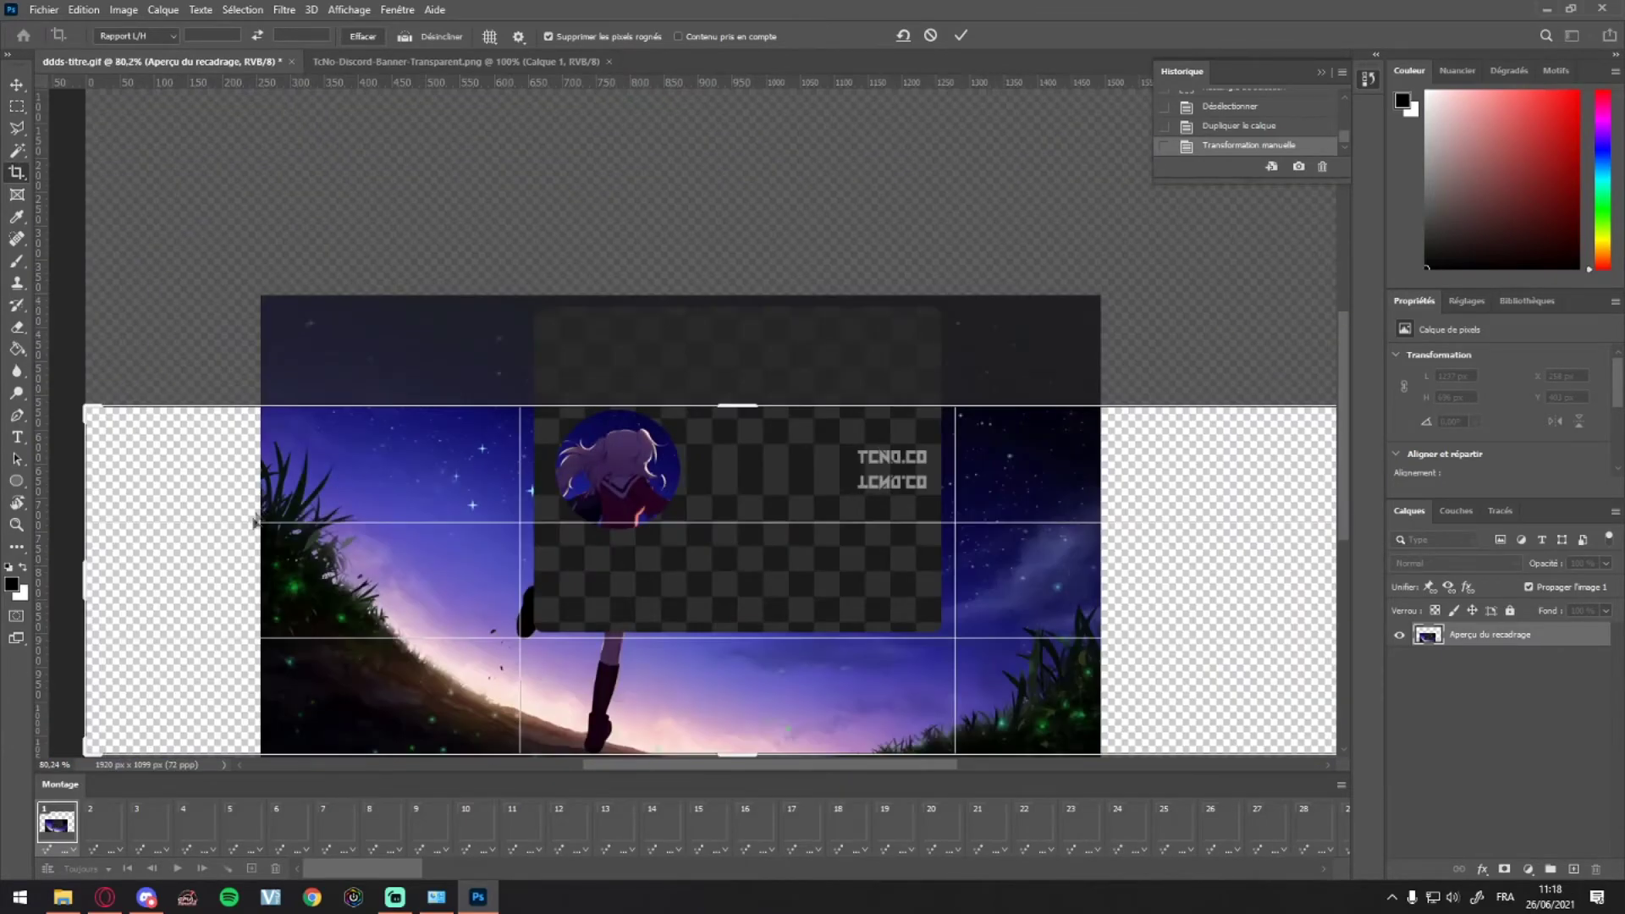
left_click_drag(85, 574, 324, 577)
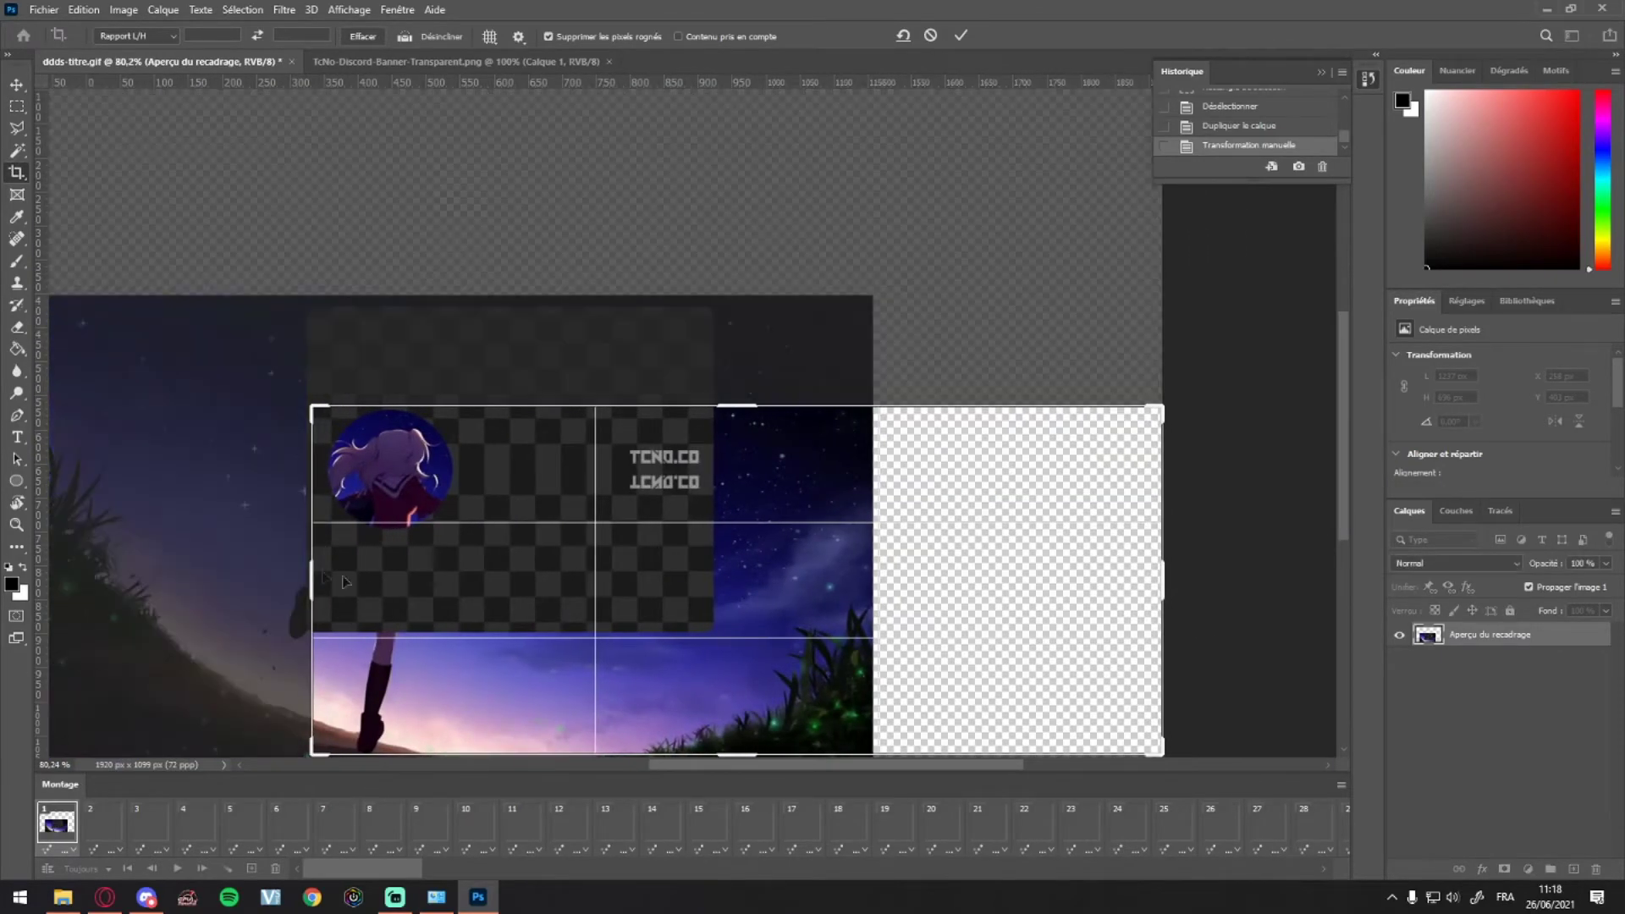
left_click_drag(760, 753, 760, 608)
left_click_drag(1166, 593, 453, 592)
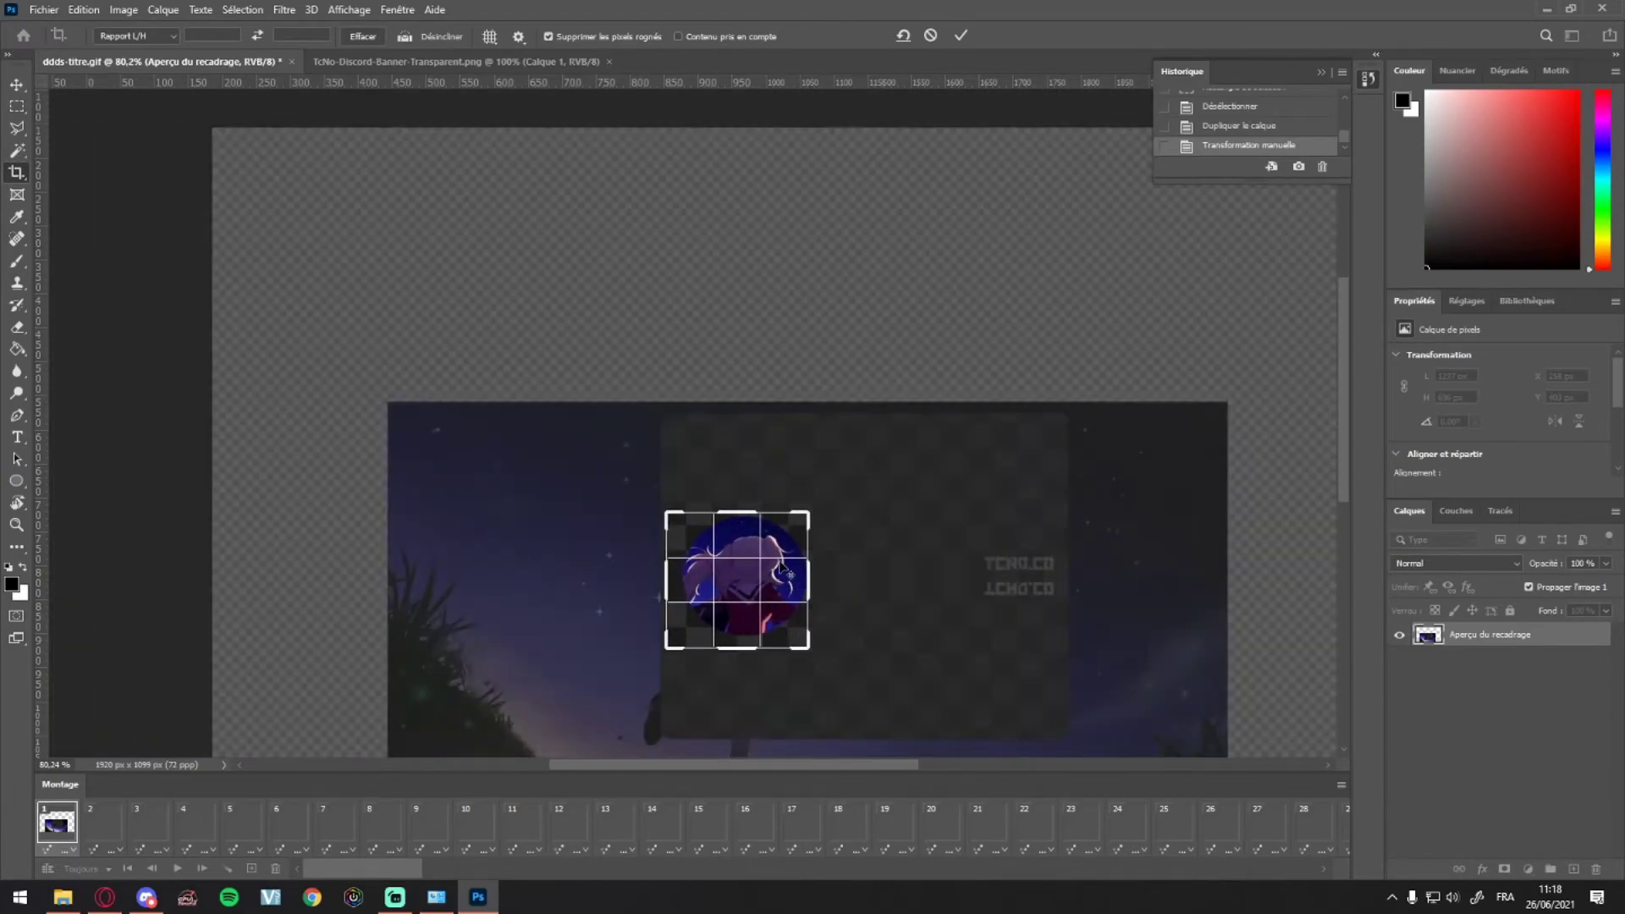
- Fine-tune the crop frame's right edge to meet the avatar circle's outermost pixels
scroll(827, 570, "up", 3)
scroll(843, 601, "up", 15)
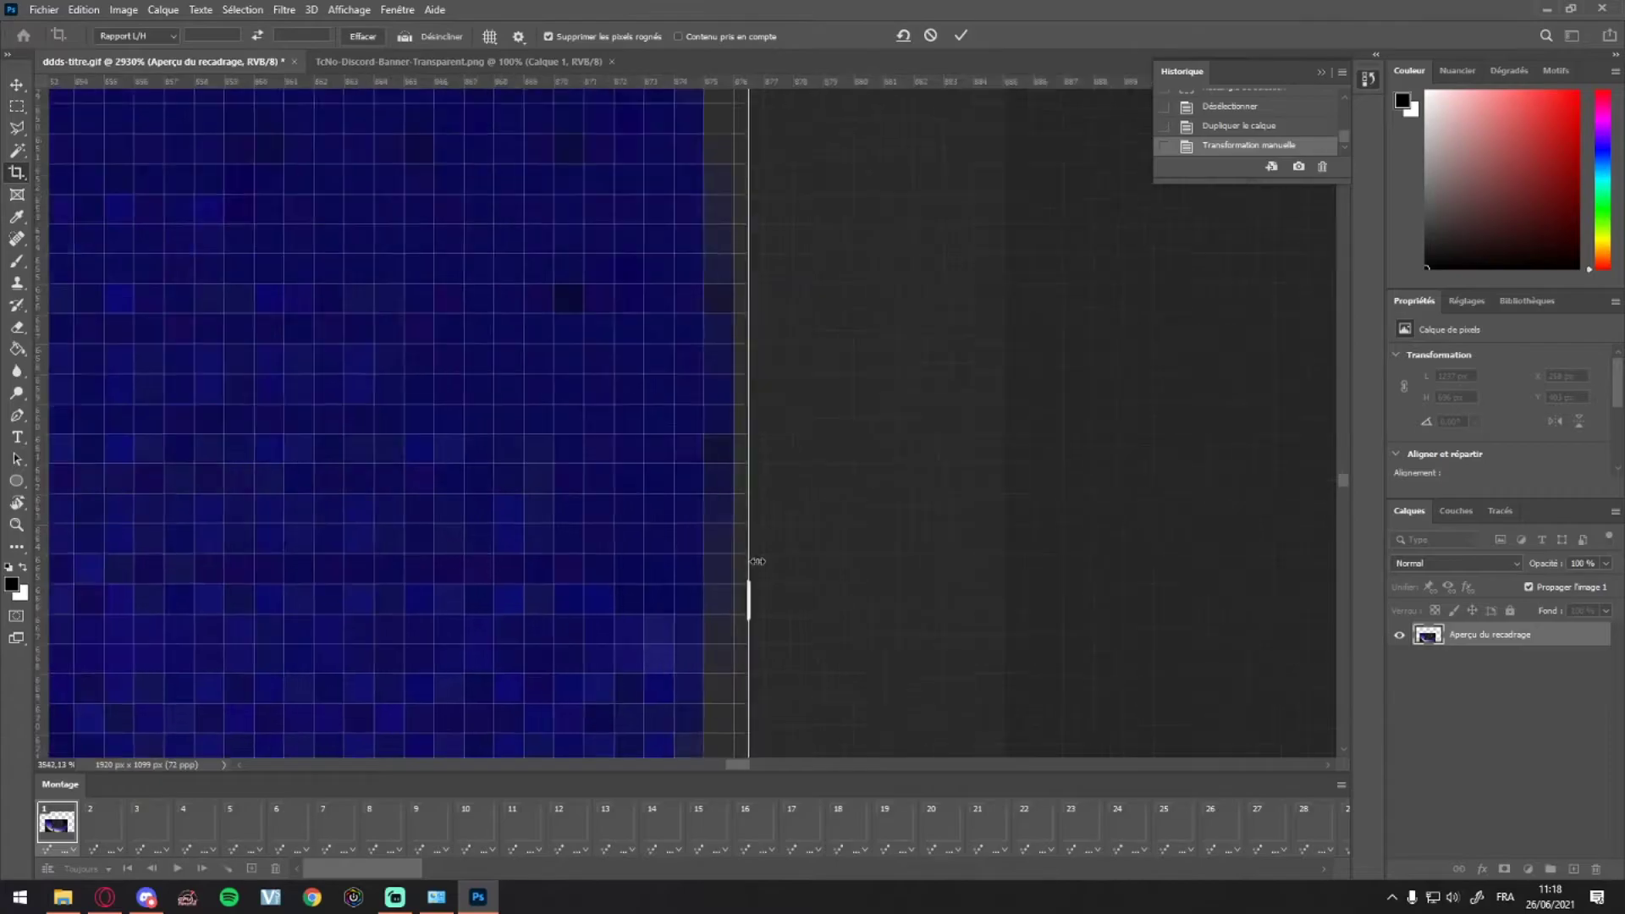
left_click_drag(745, 618, 730, 607)
scroll(563, 475, "down", 3)
scroll(563, 474, "down", 10)
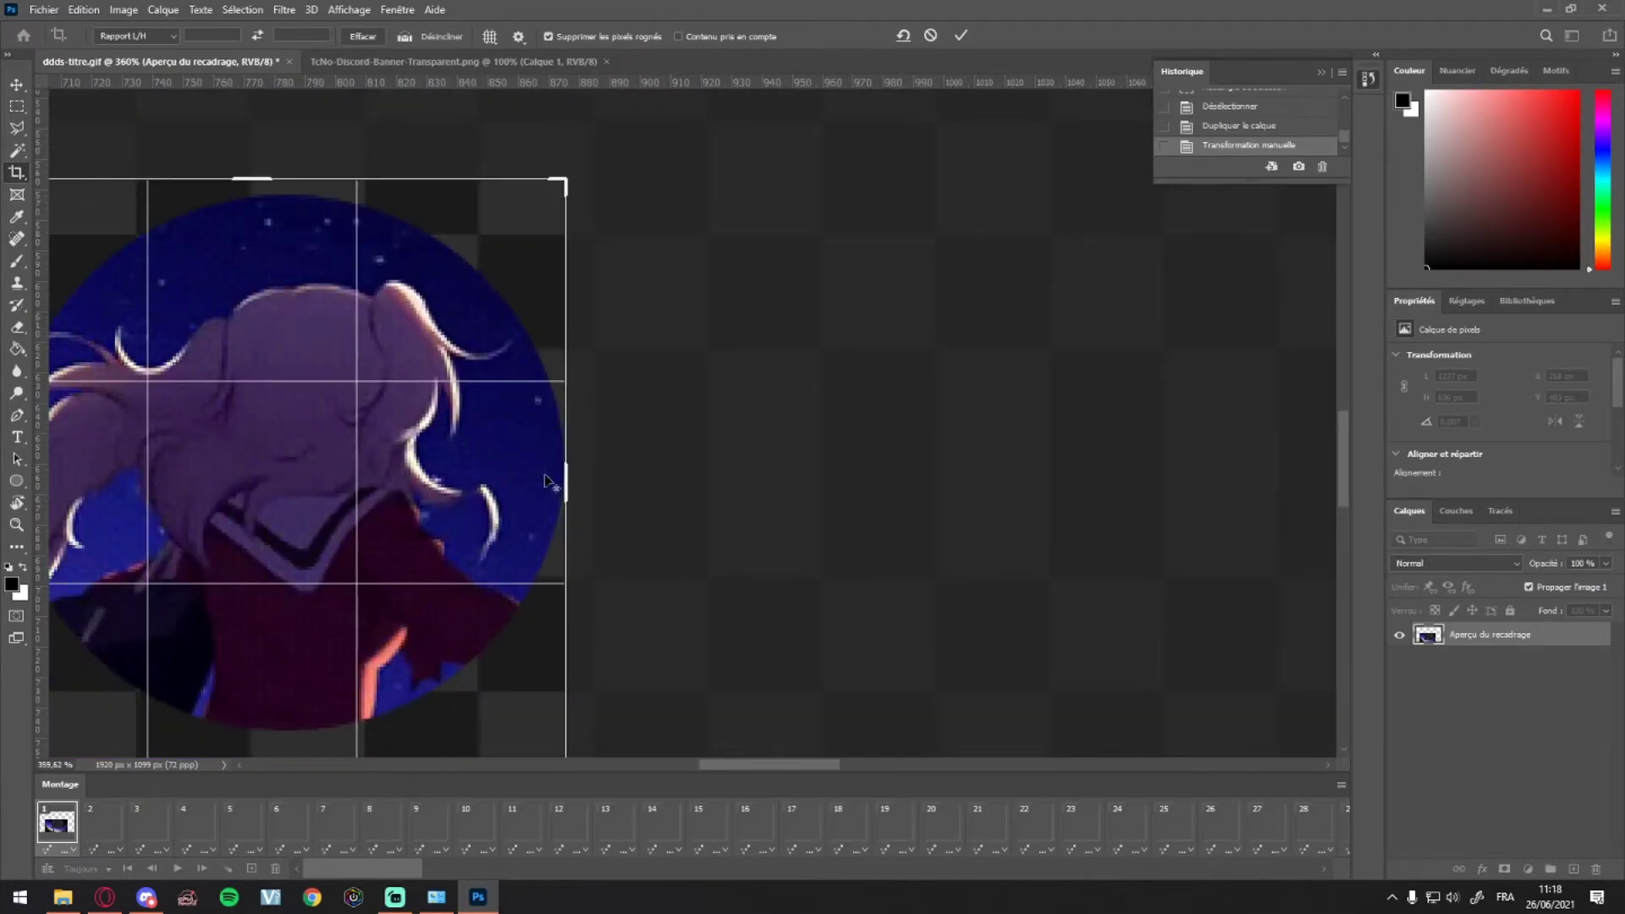
- Fine-tune the crop frame's left edge to meet the avatar circle's outermost pixels
scroll(357, 298, "up", 2)
left_click_drag(84, 556, 109, 558)
scroll(165, 550, "up", 4)
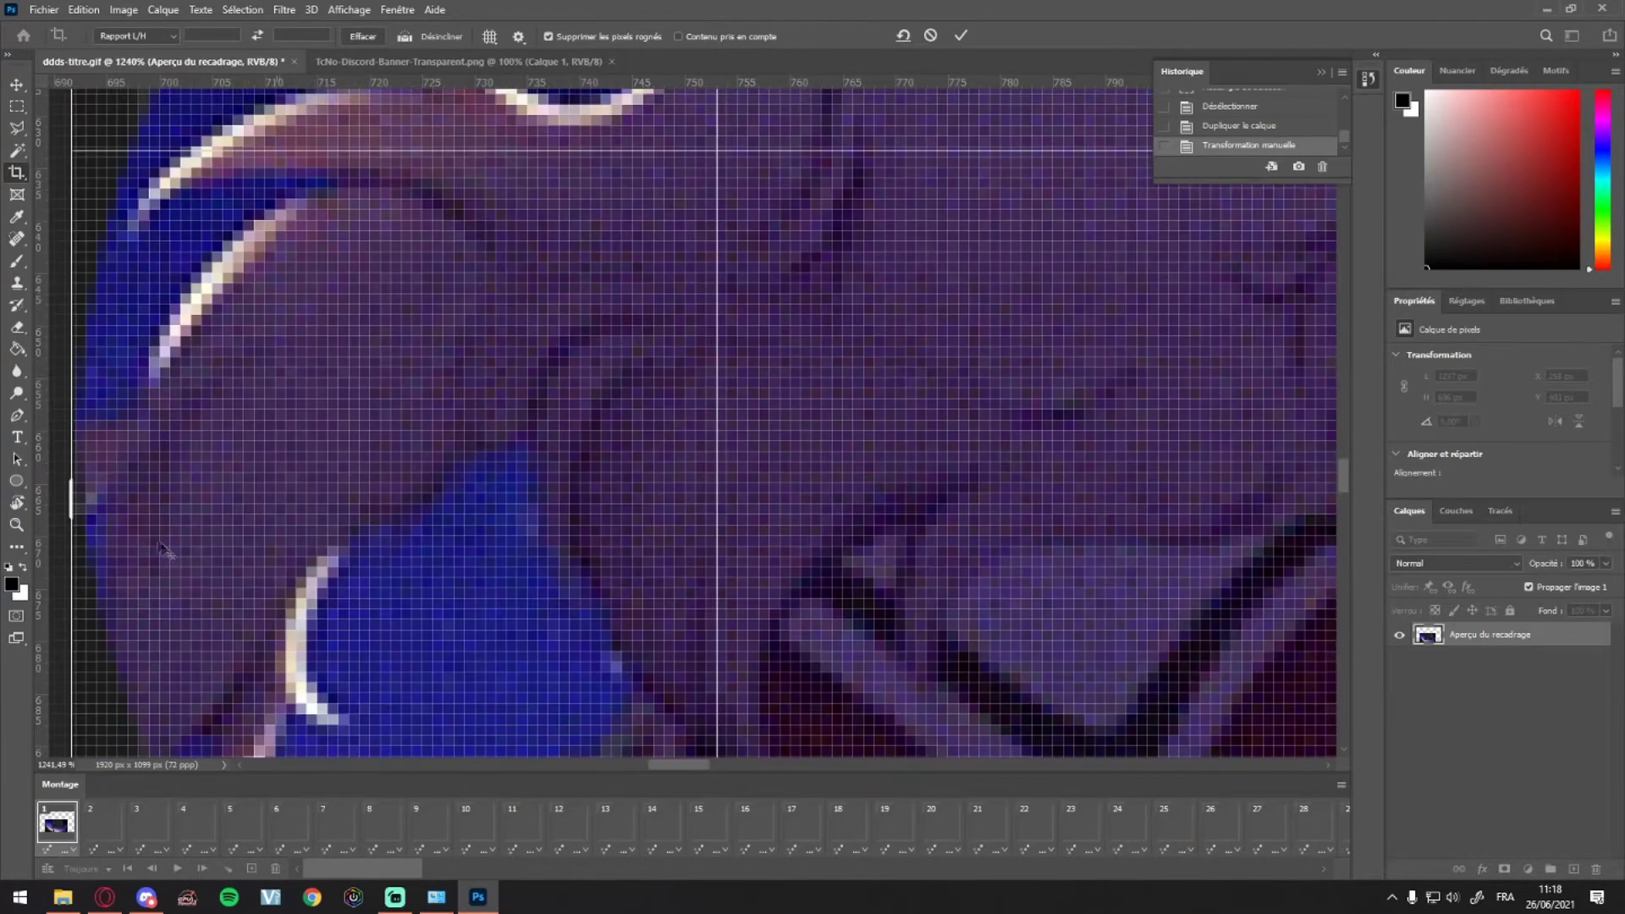
scroll(72, 506, "up", 5)
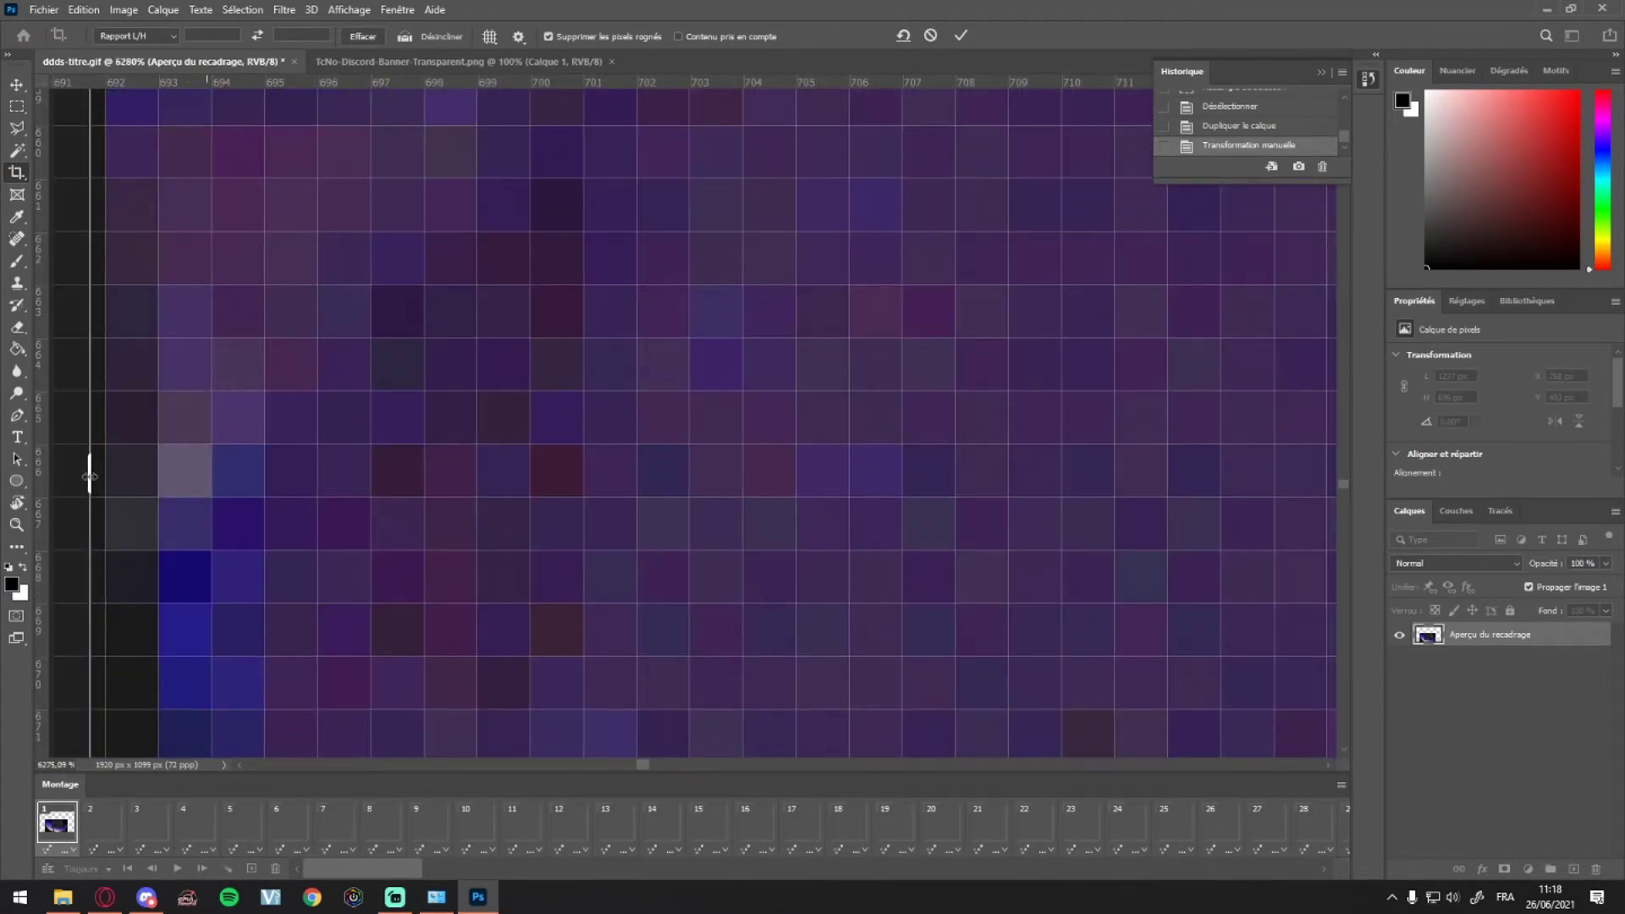
left_click_drag(88, 477, 99, 476)
scroll(76, 481, "down", 4)
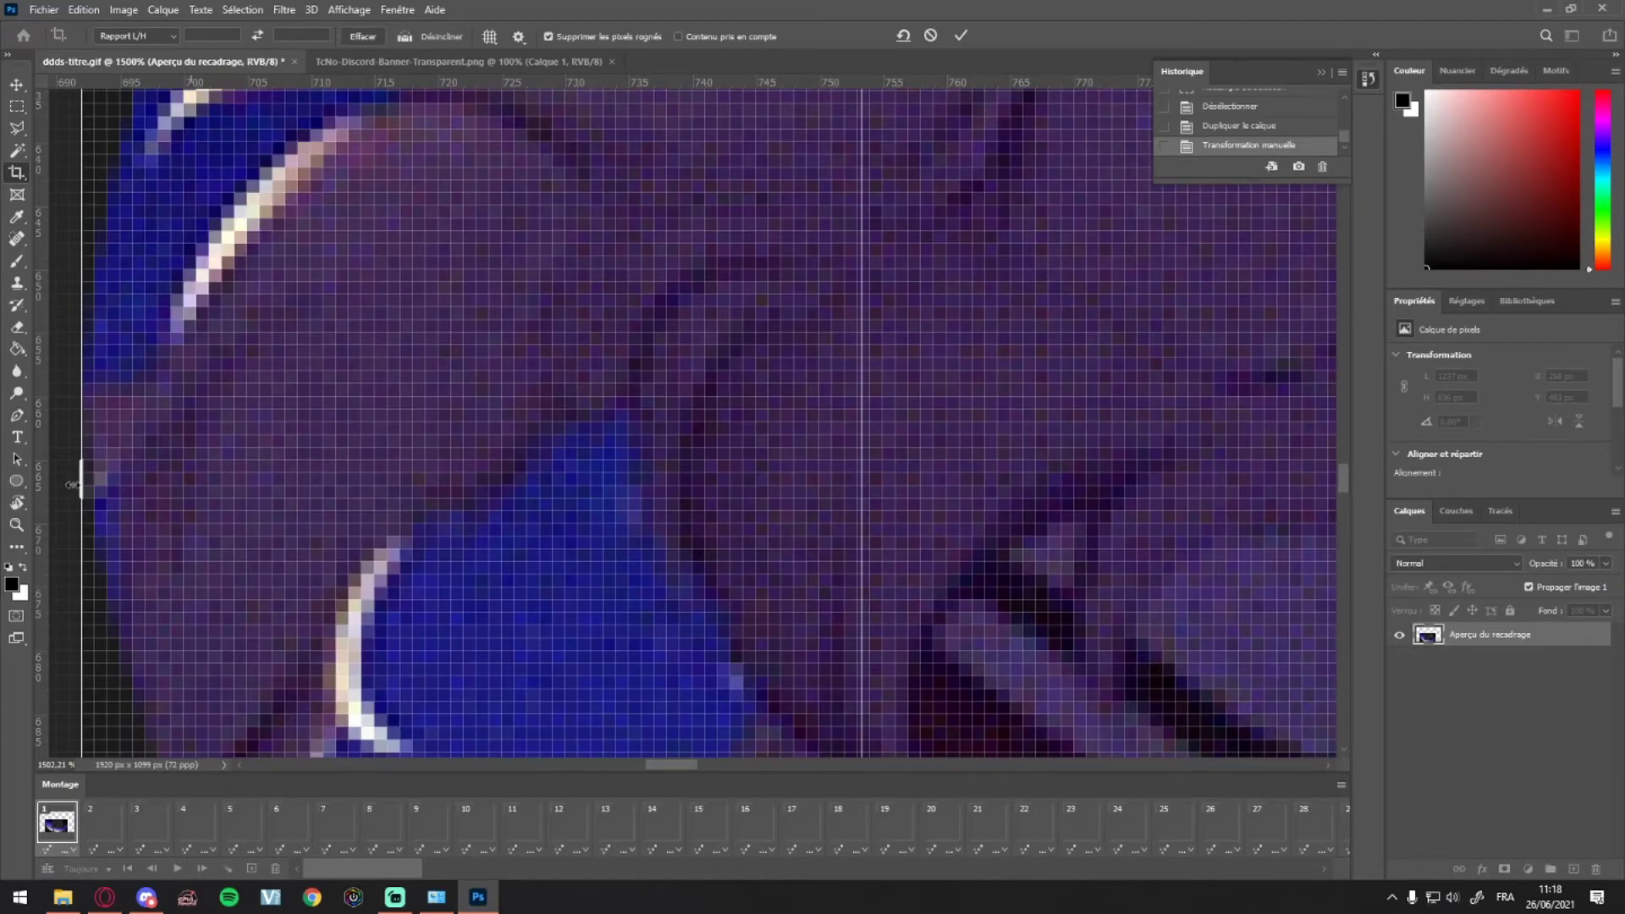
scroll(72, 484, "down", 5)
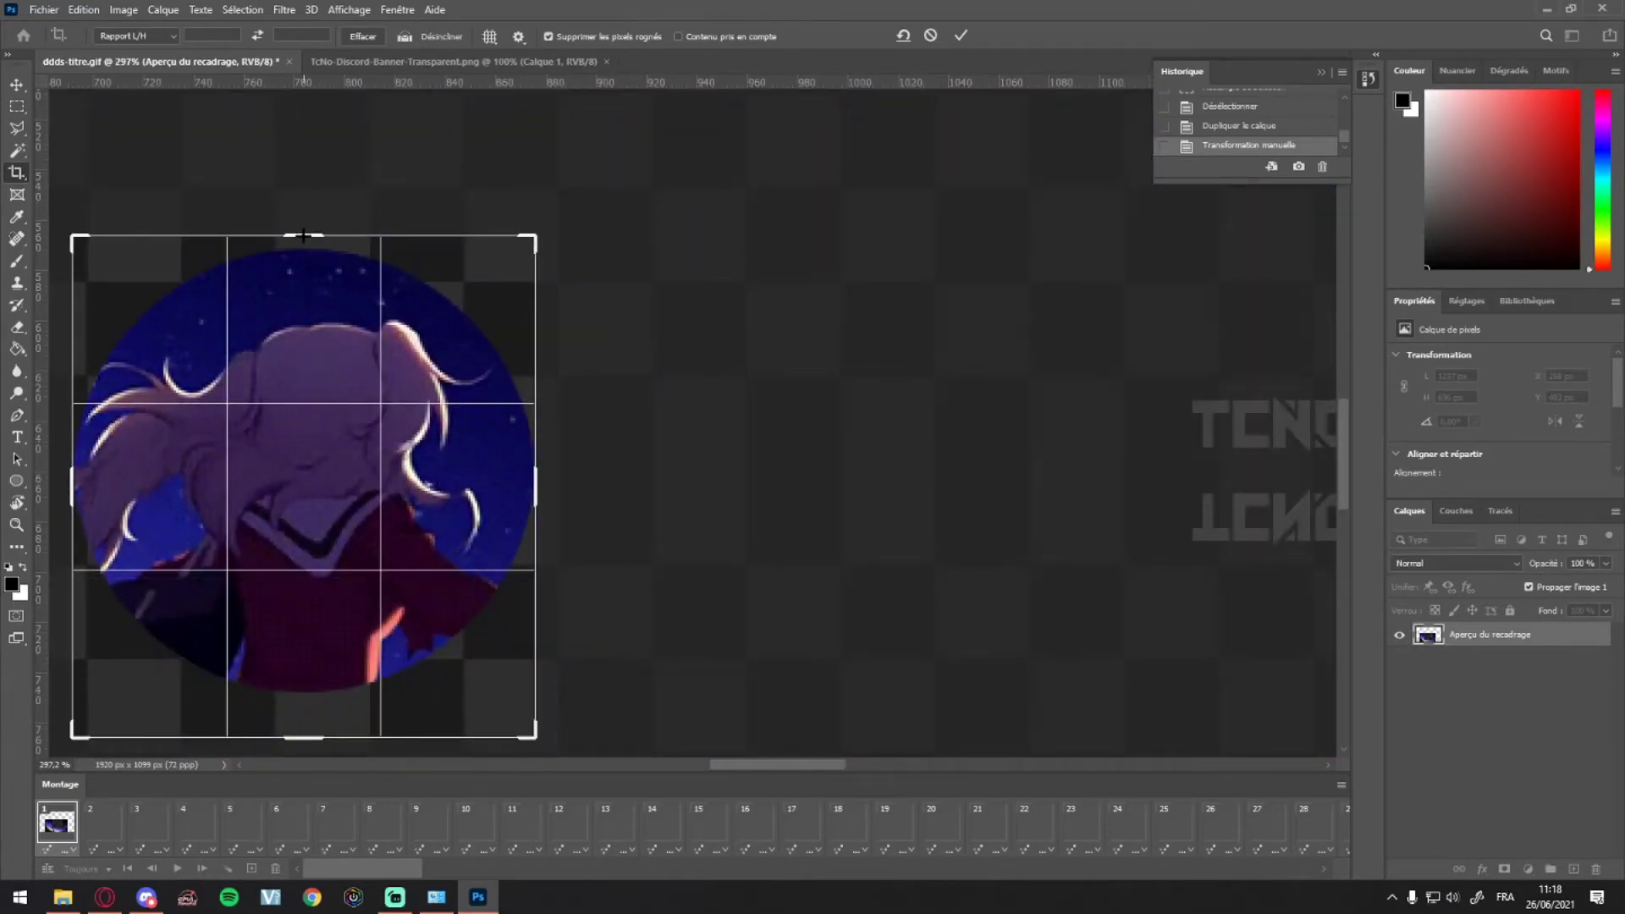
- Tighten the crop frame's top and bottom edges to the avatar circle, apply the crop at 184 × 176 px and leave the Crop tool
scroll(299, 239, "up", 8)
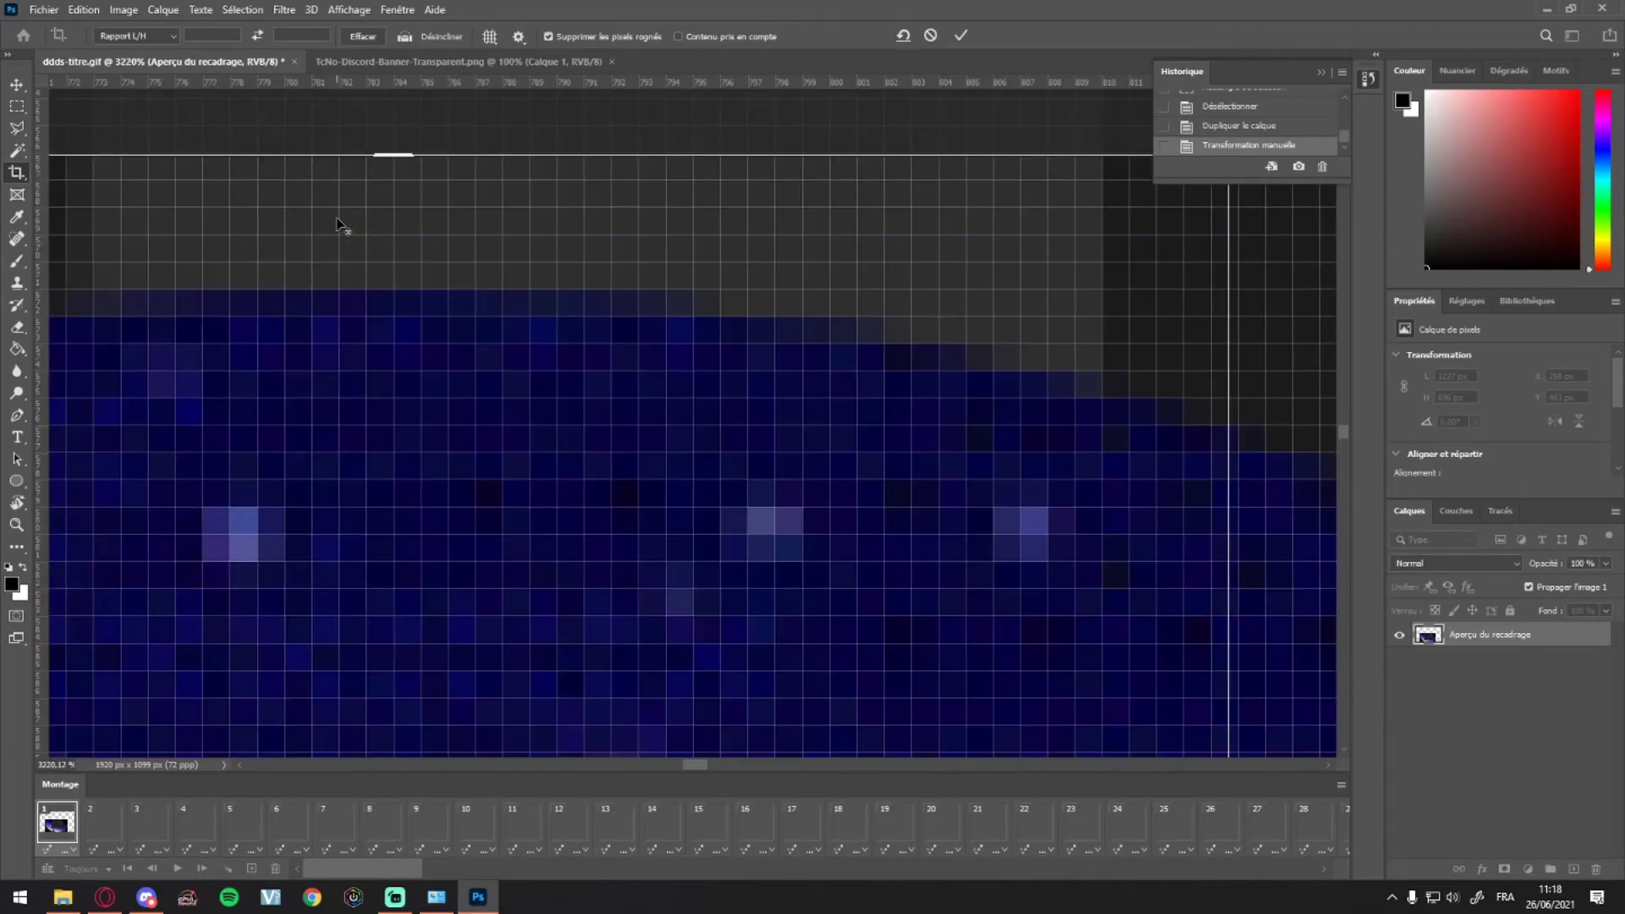
left_click_drag(387, 156, 384, 224)
scroll(384, 224, "down", 10)
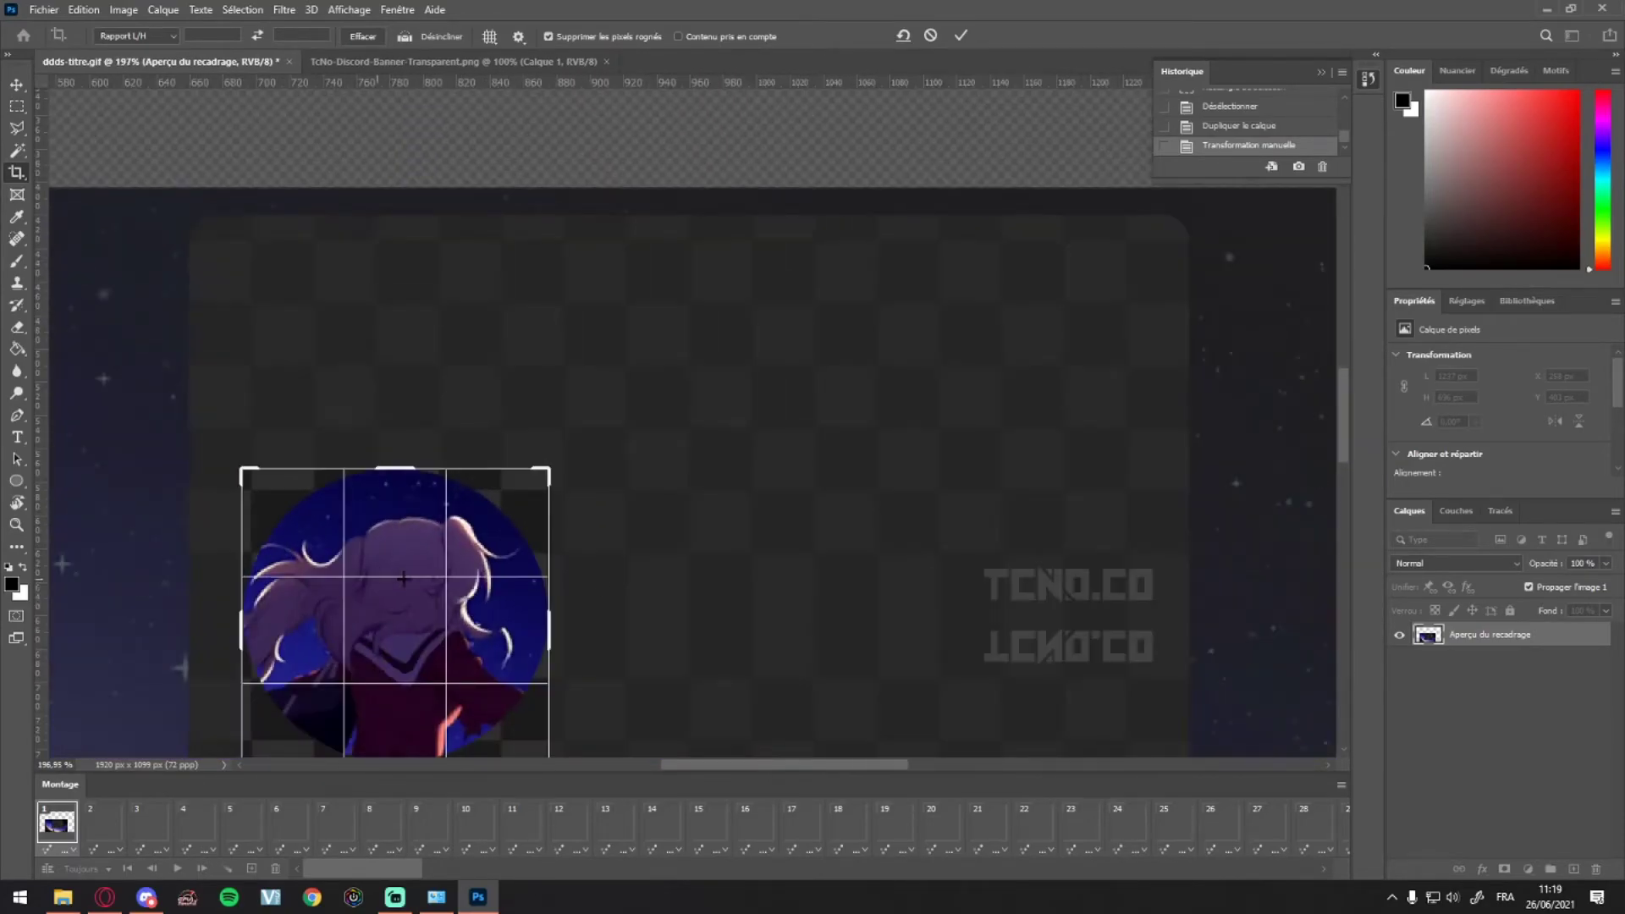
scroll(1350, 428, "down", 3)
scroll(400, 547, "up", 6)
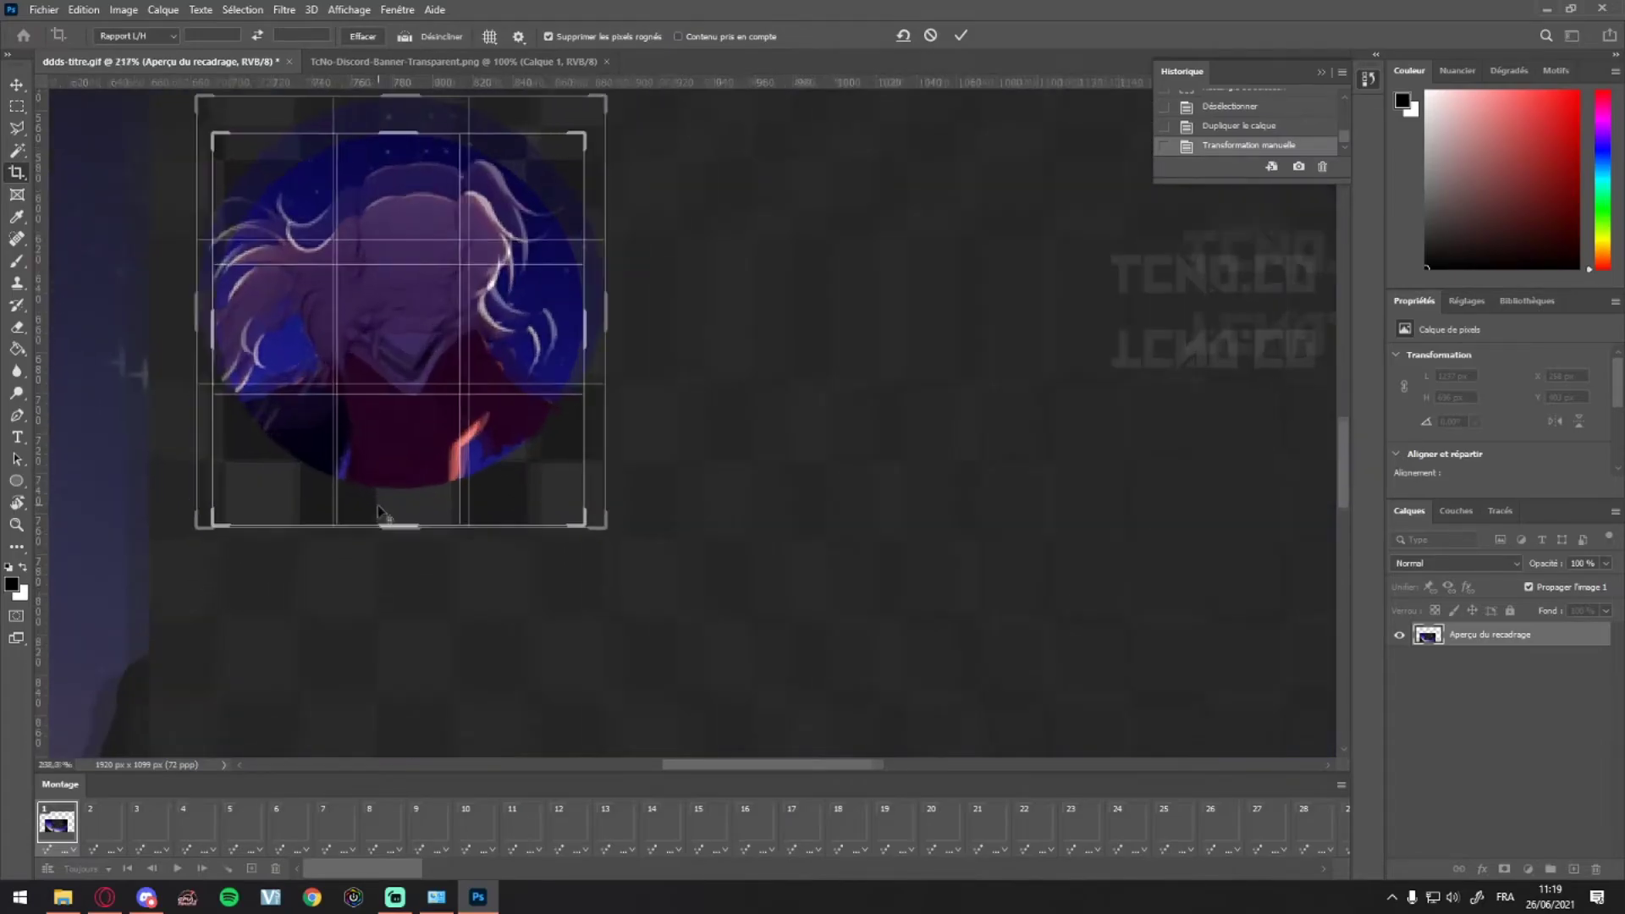
left_click_drag(425, 511, 444, 432)
scroll(555, 497, "down", 10)
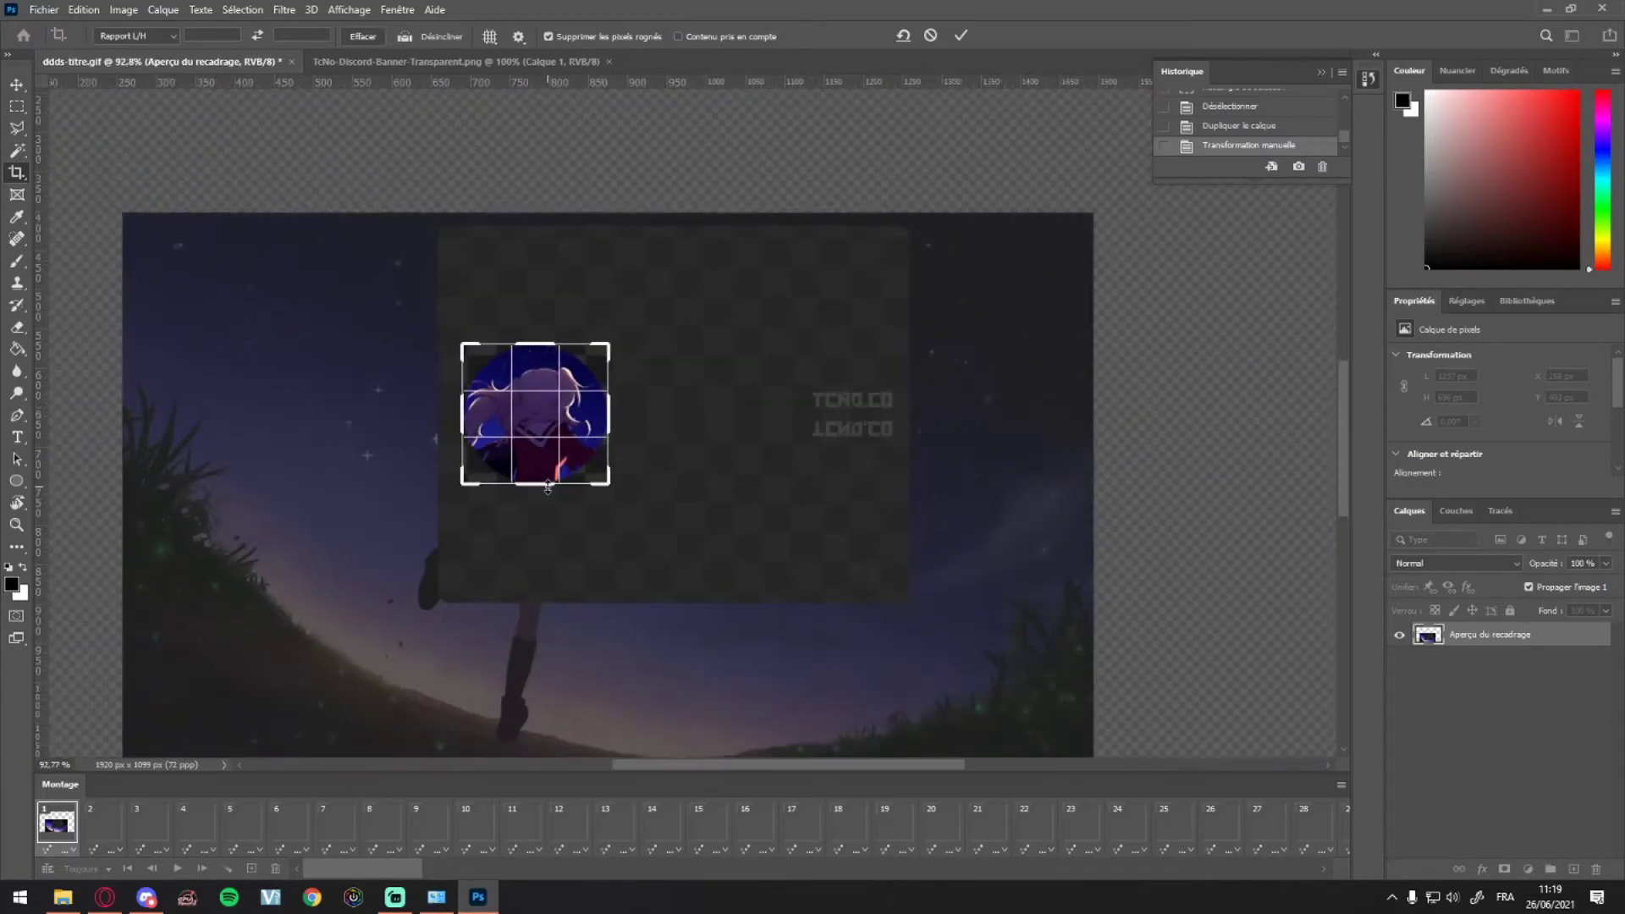
left_click(961, 35)
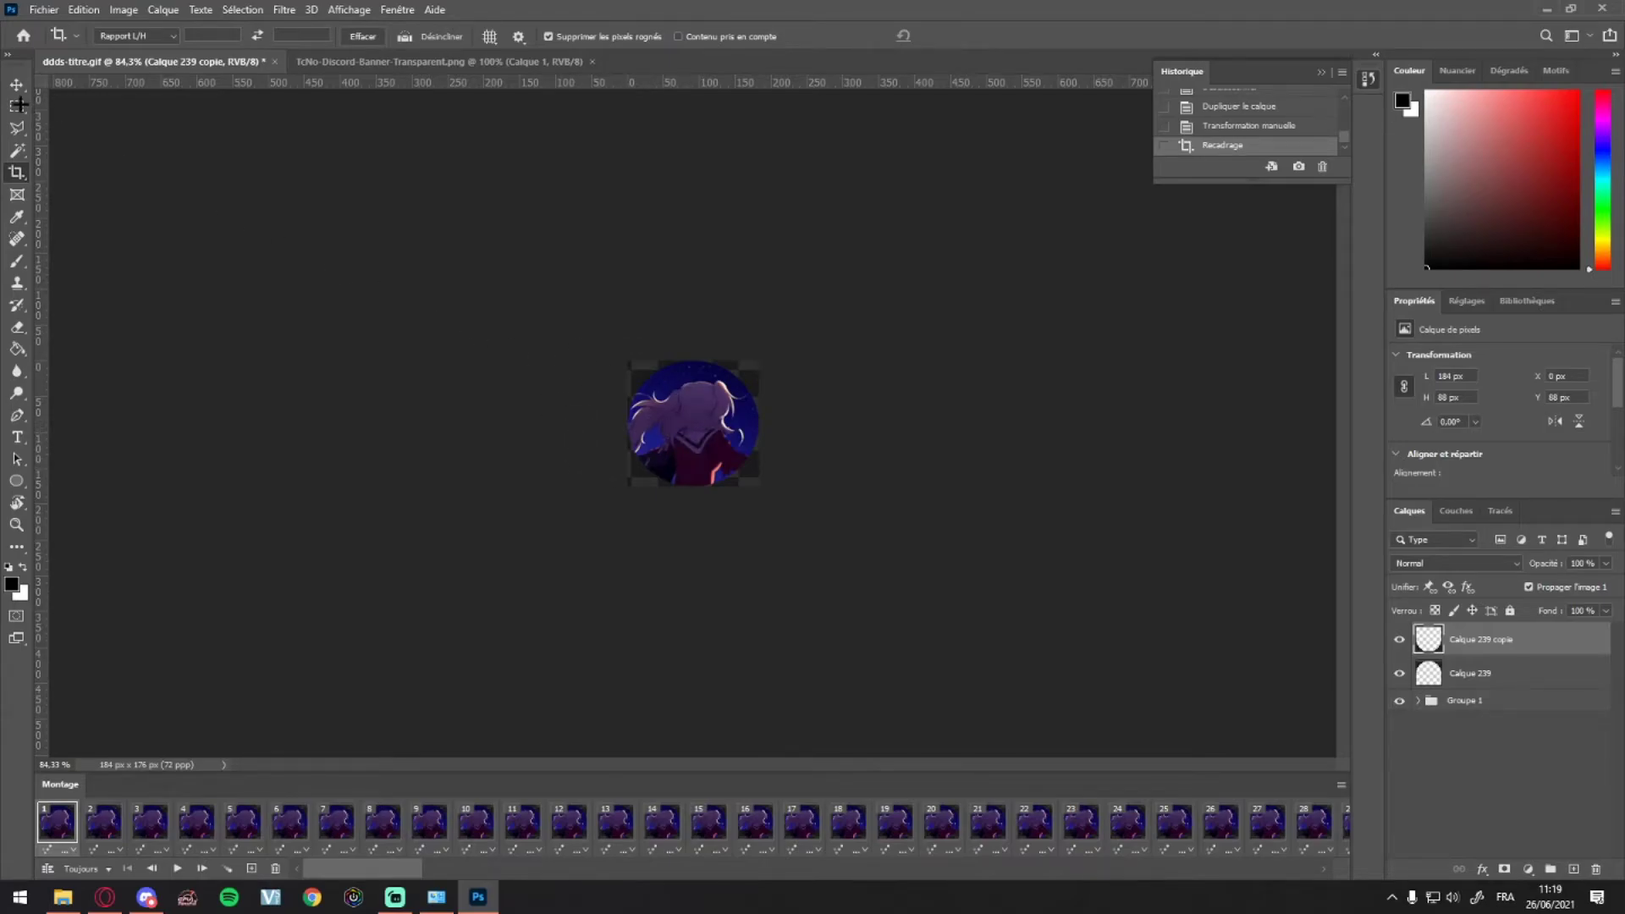
left_click(17, 105)
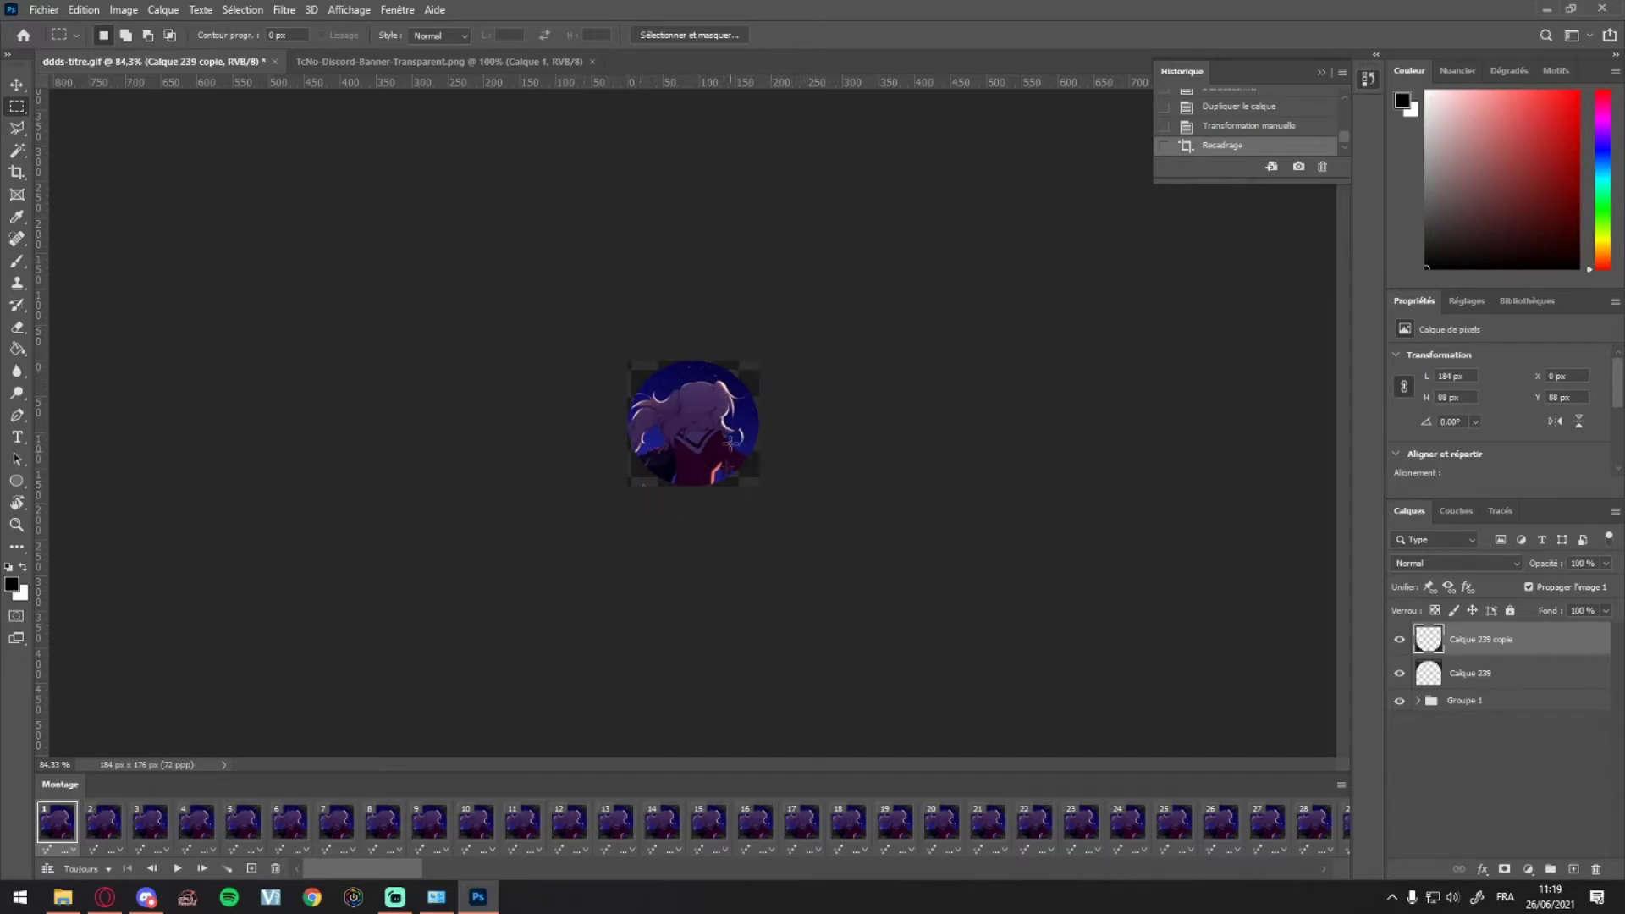
- Export the animated avatar for the web with the GIF 128 Tramé preset and save it on the Desktop with a 2 in its file name
left_click(43, 9)
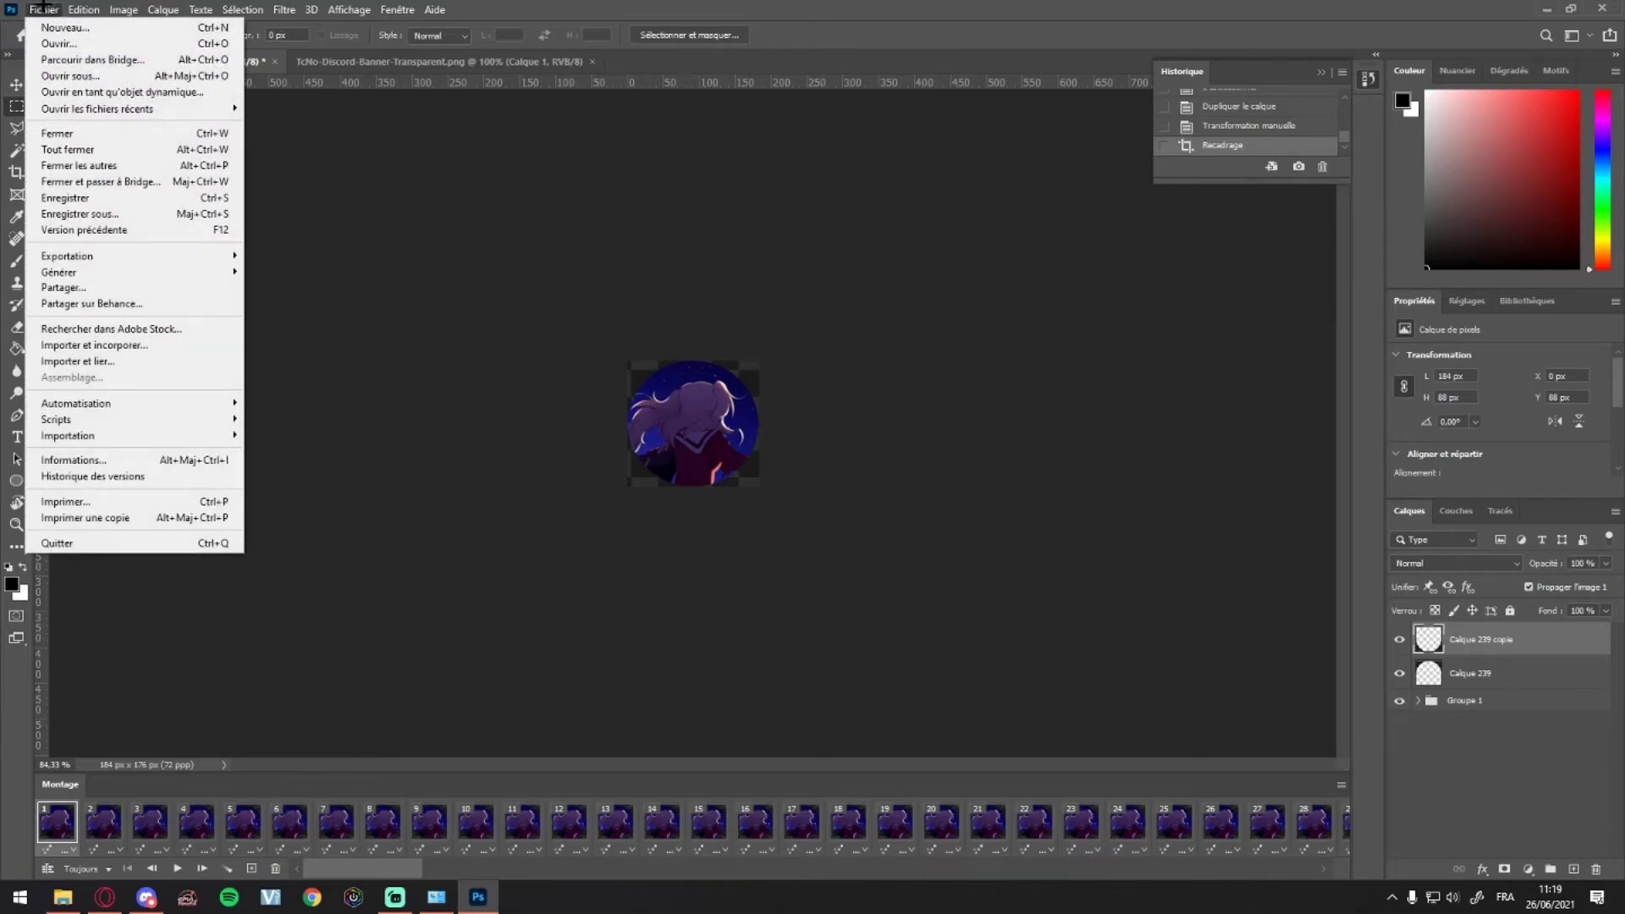
mouse_move(113, 255)
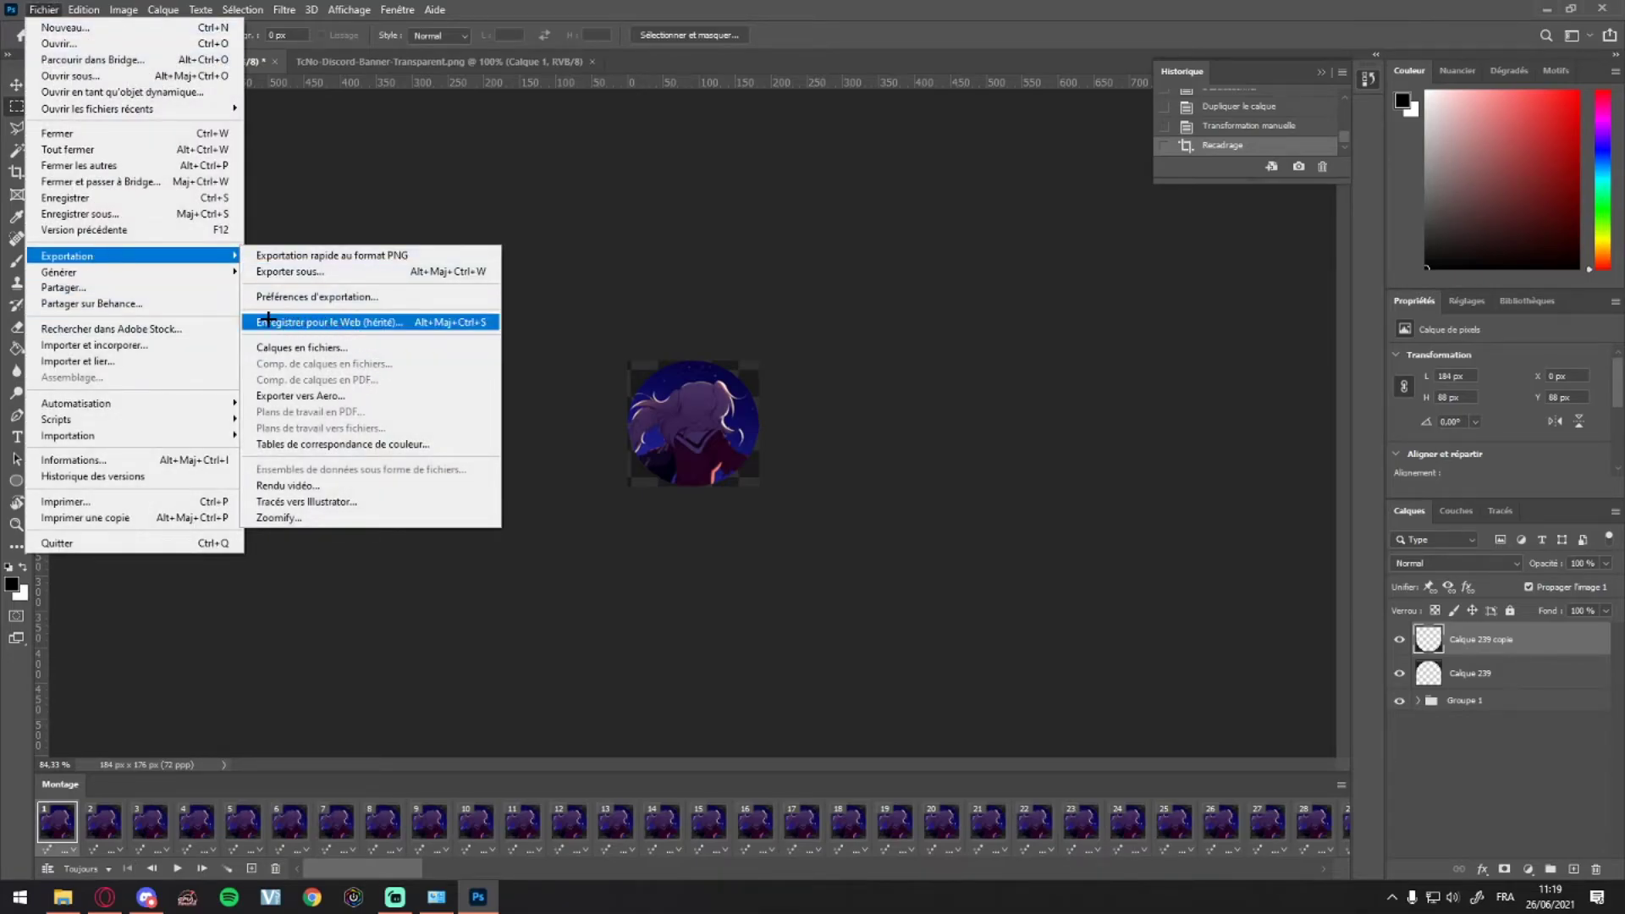
left_click(385, 322)
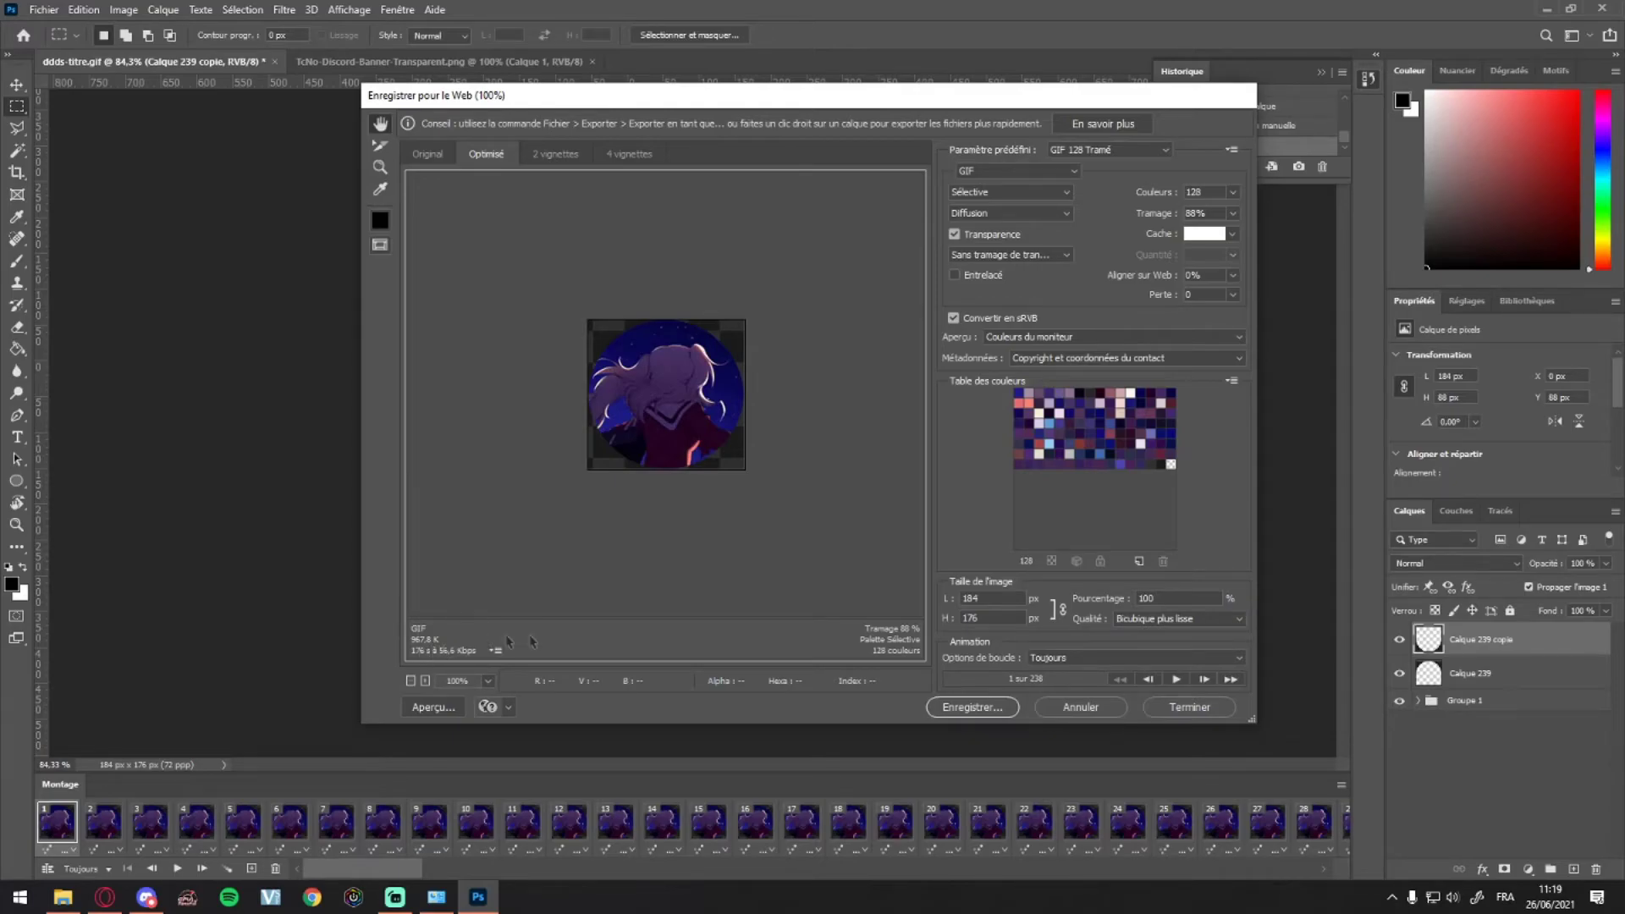
left_click(974, 708)
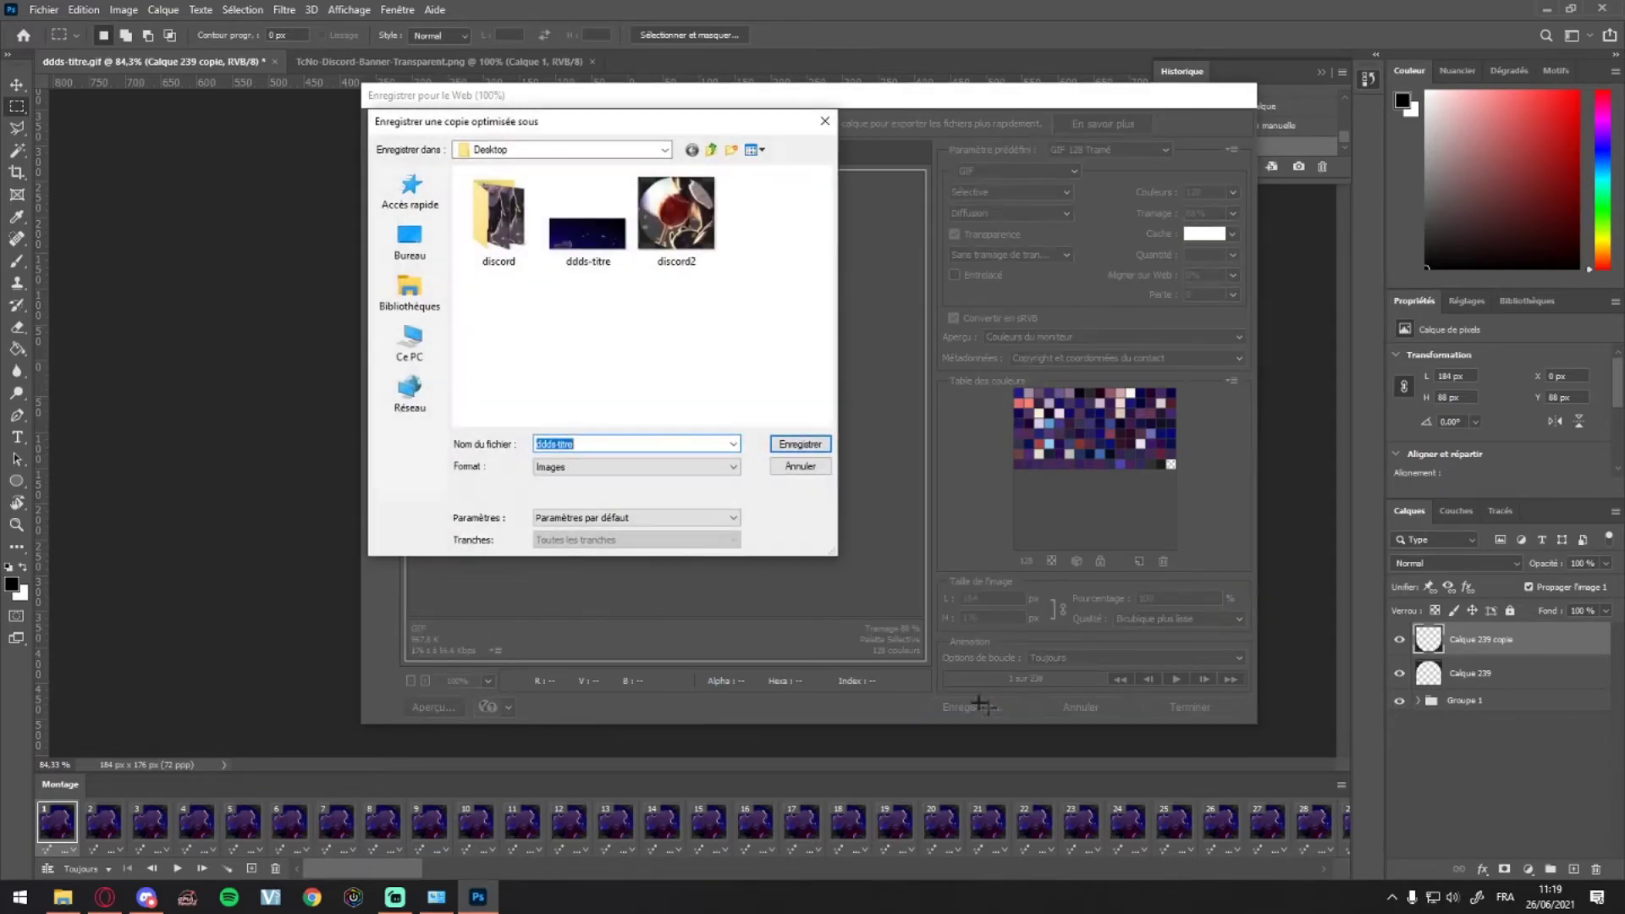
left_click(560, 444)
key("BackSpace")
type("2")
left_click(800, 444)
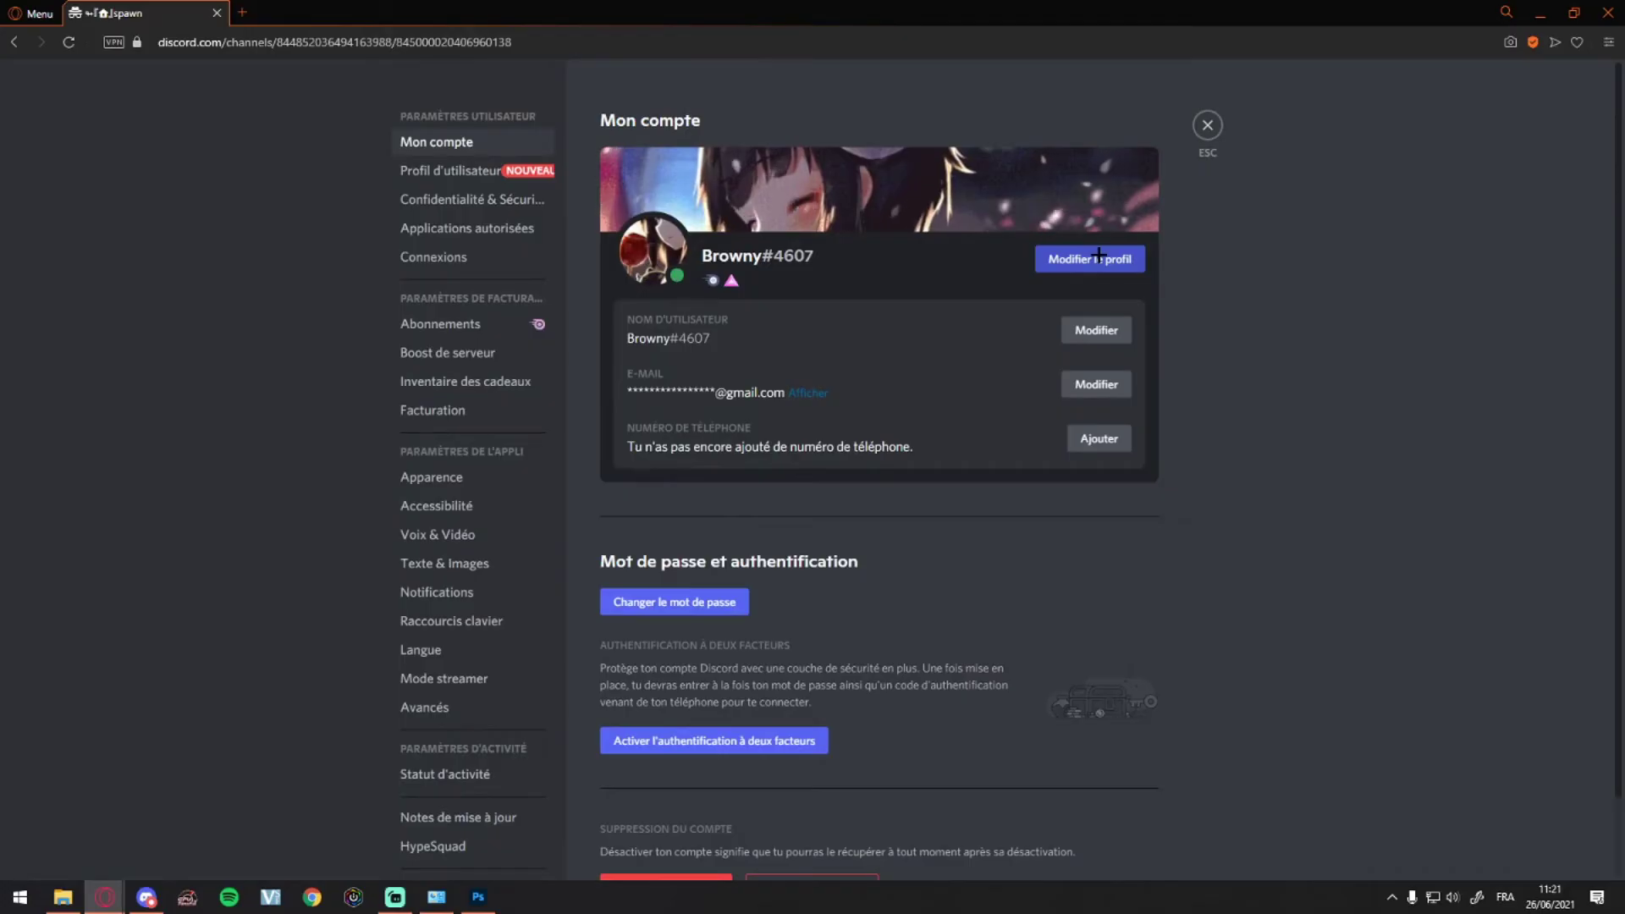
- Set the Discord user profile's avatar to the ddds2-titre GIF from the Desktop folder
left_click(450, 170)
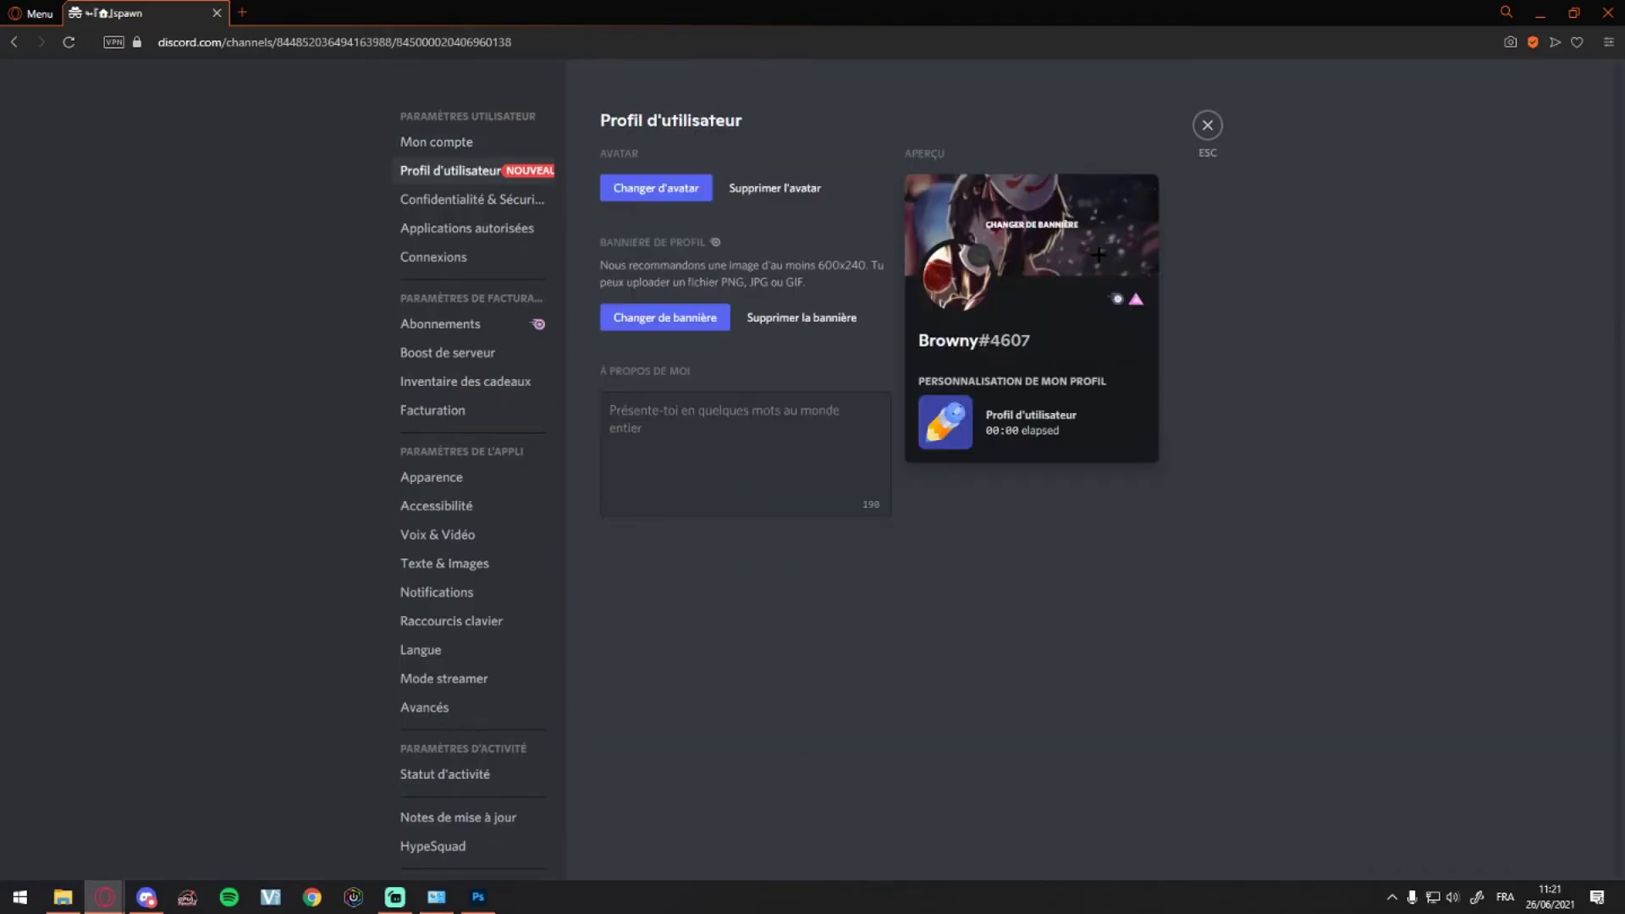
left_click(656, 188)
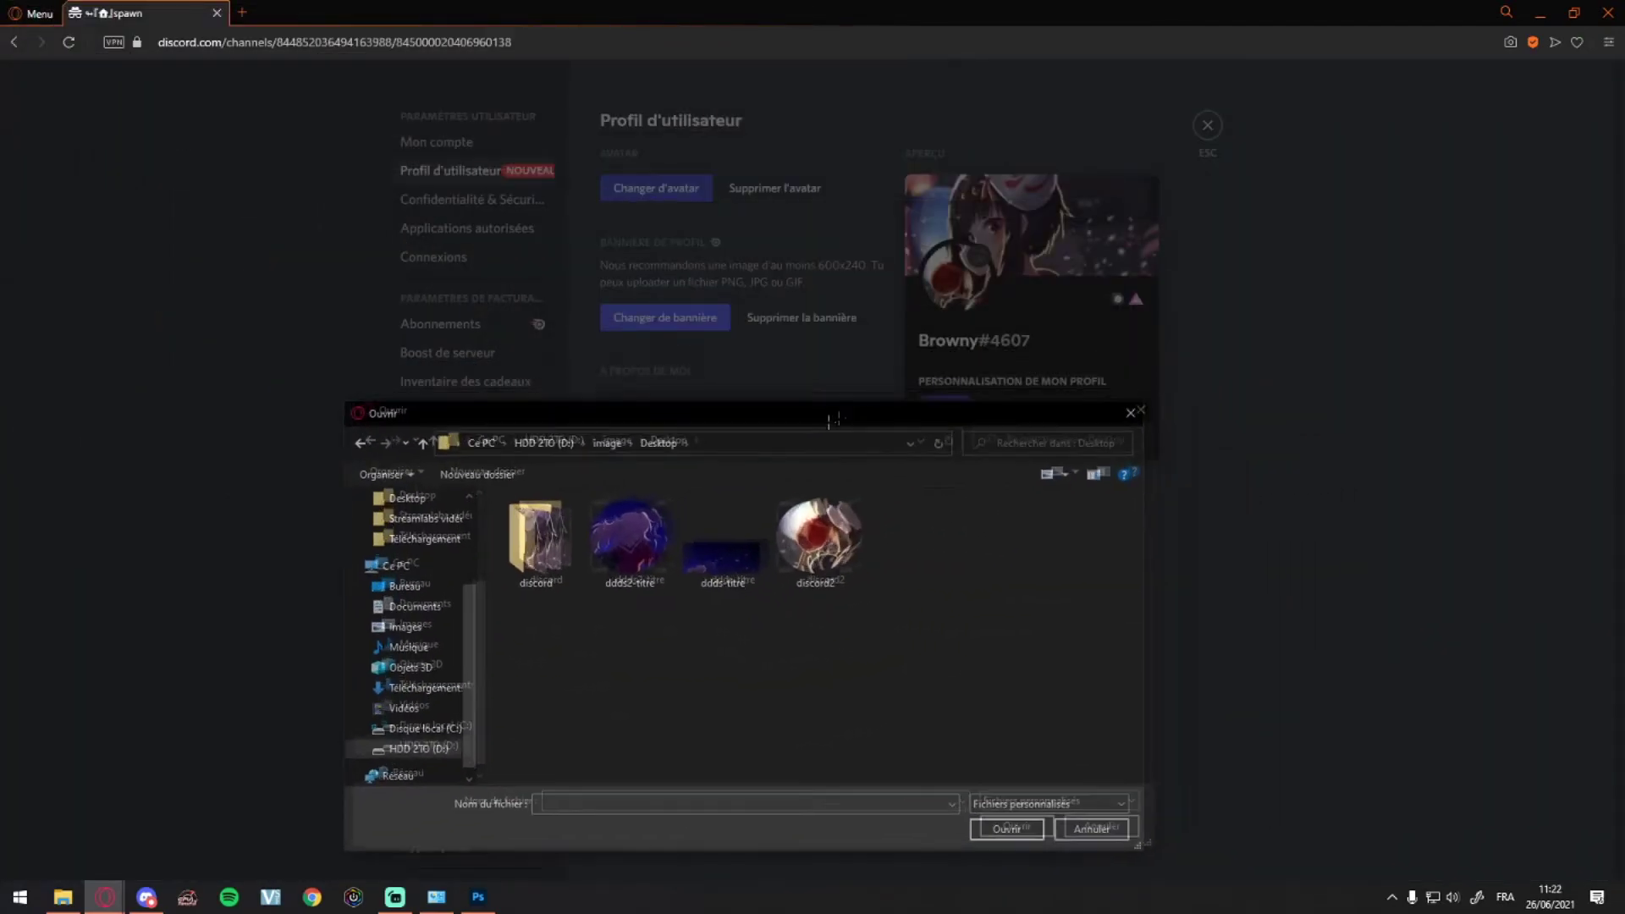
double_click(666, 539)
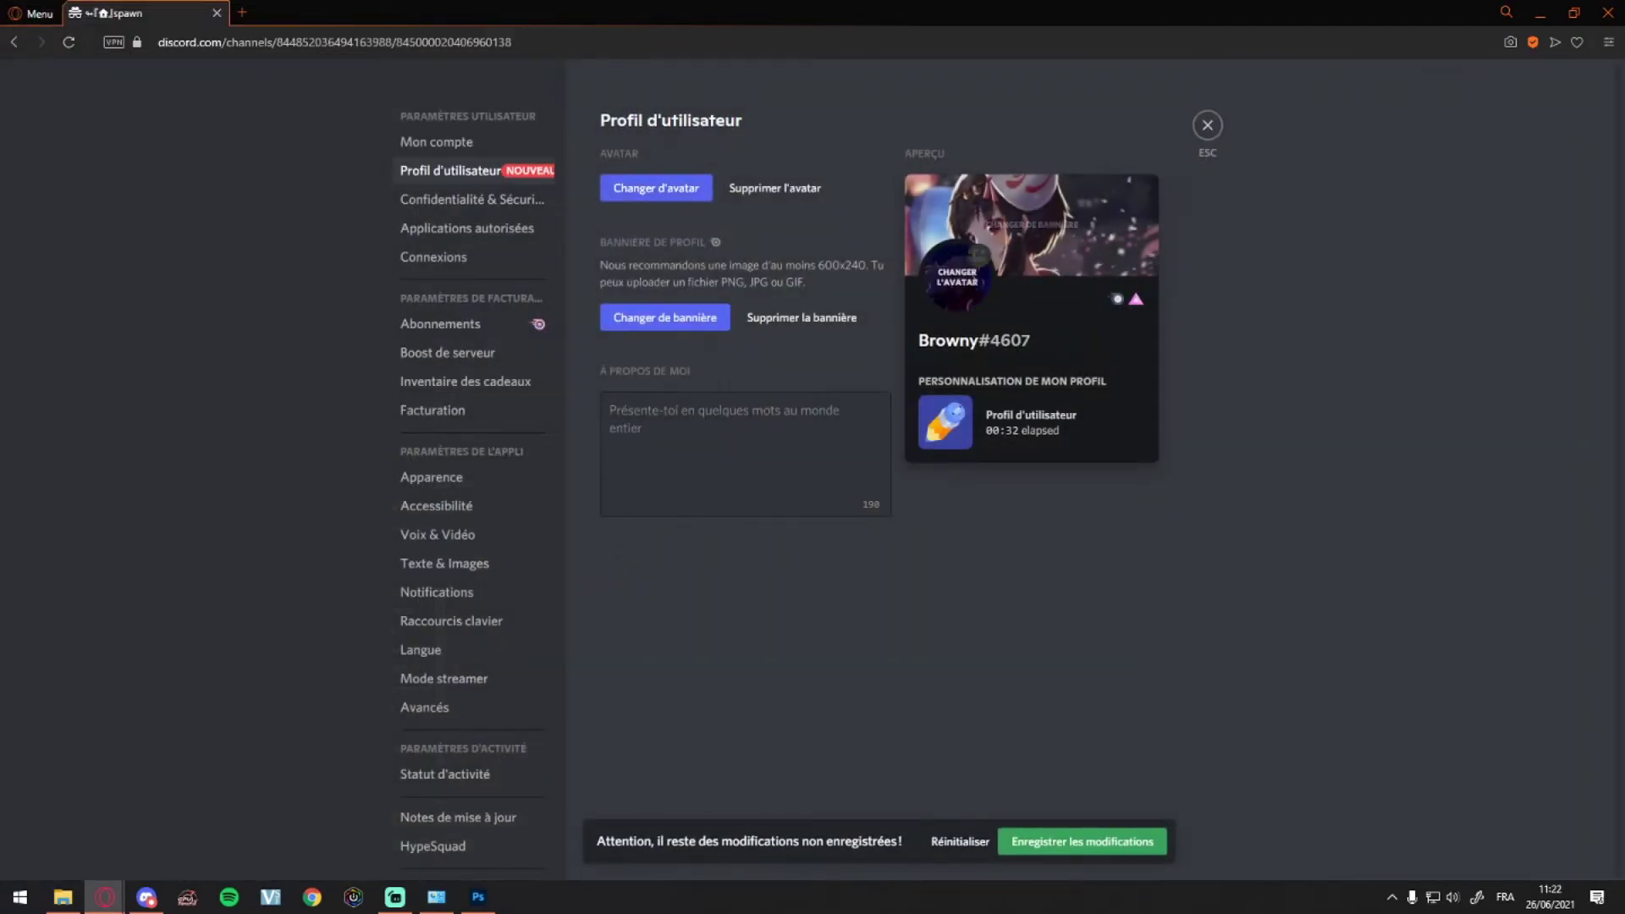
- Set the profile banner to the ddds-titre GIF and save the profile changes
left_click(957, 220)
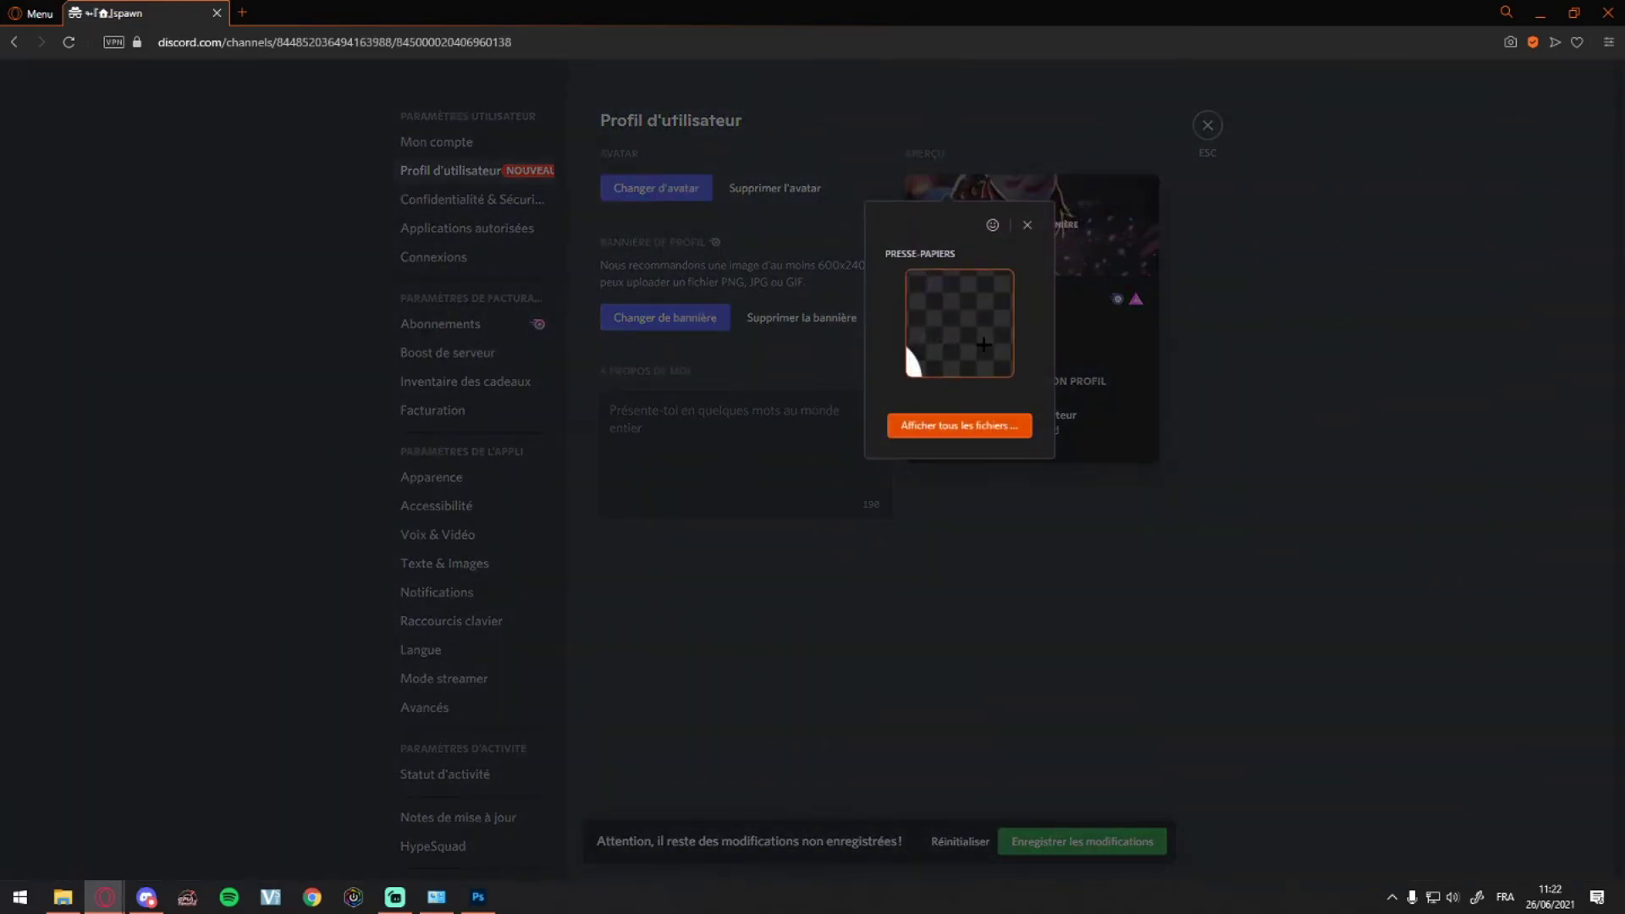
left_click(904, 343)
double_click(669, 562)
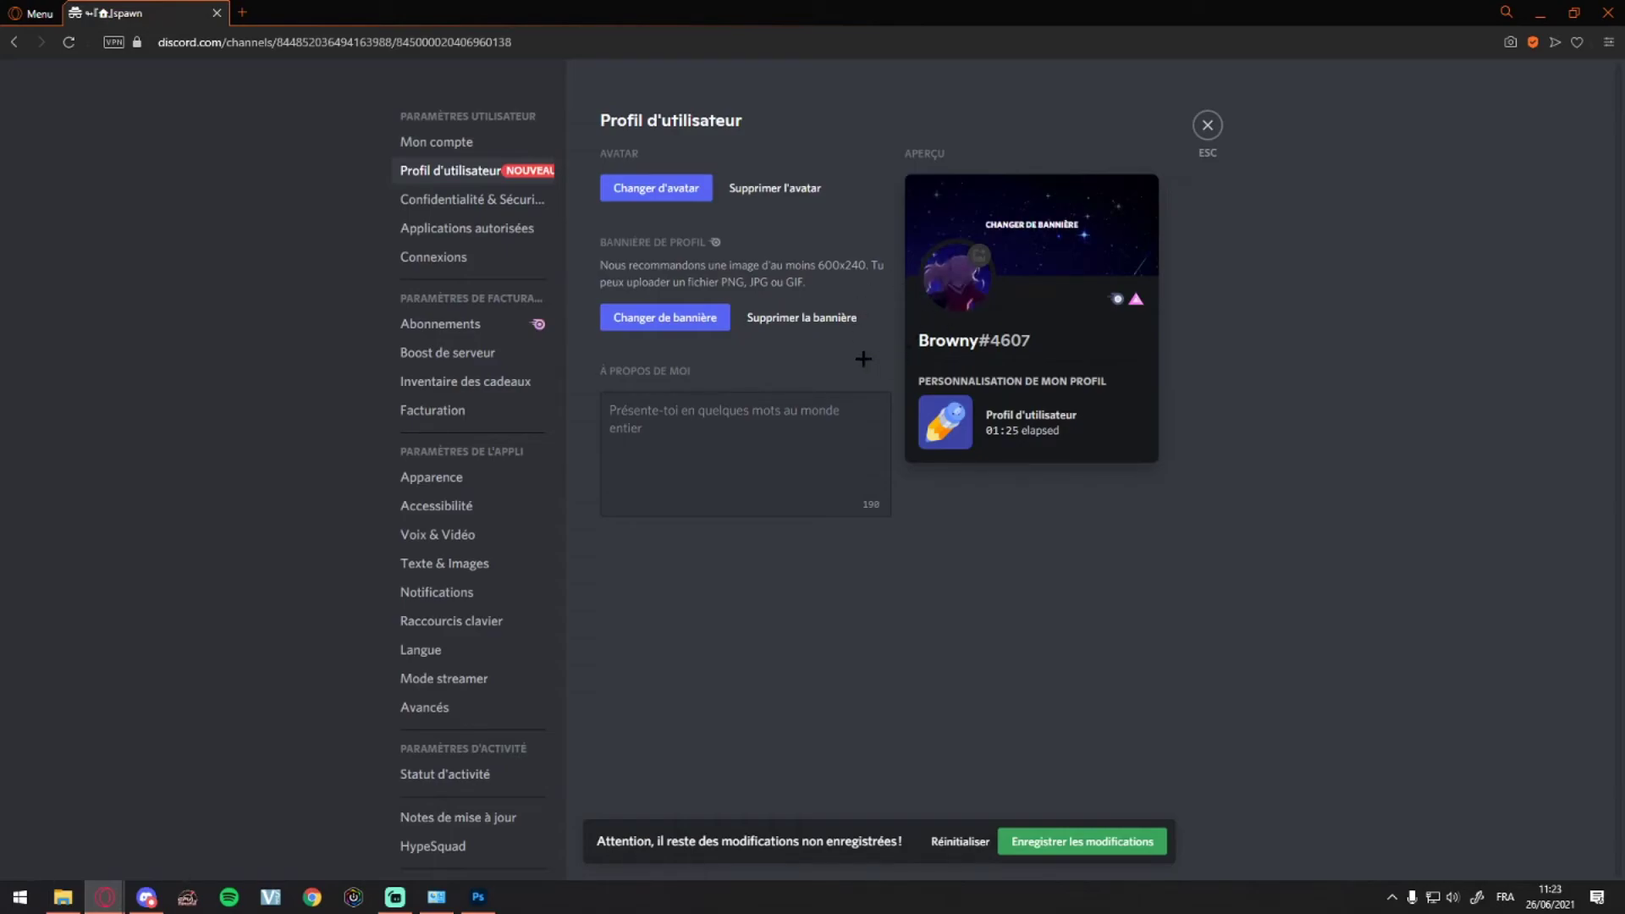
left_click(1031, 842)
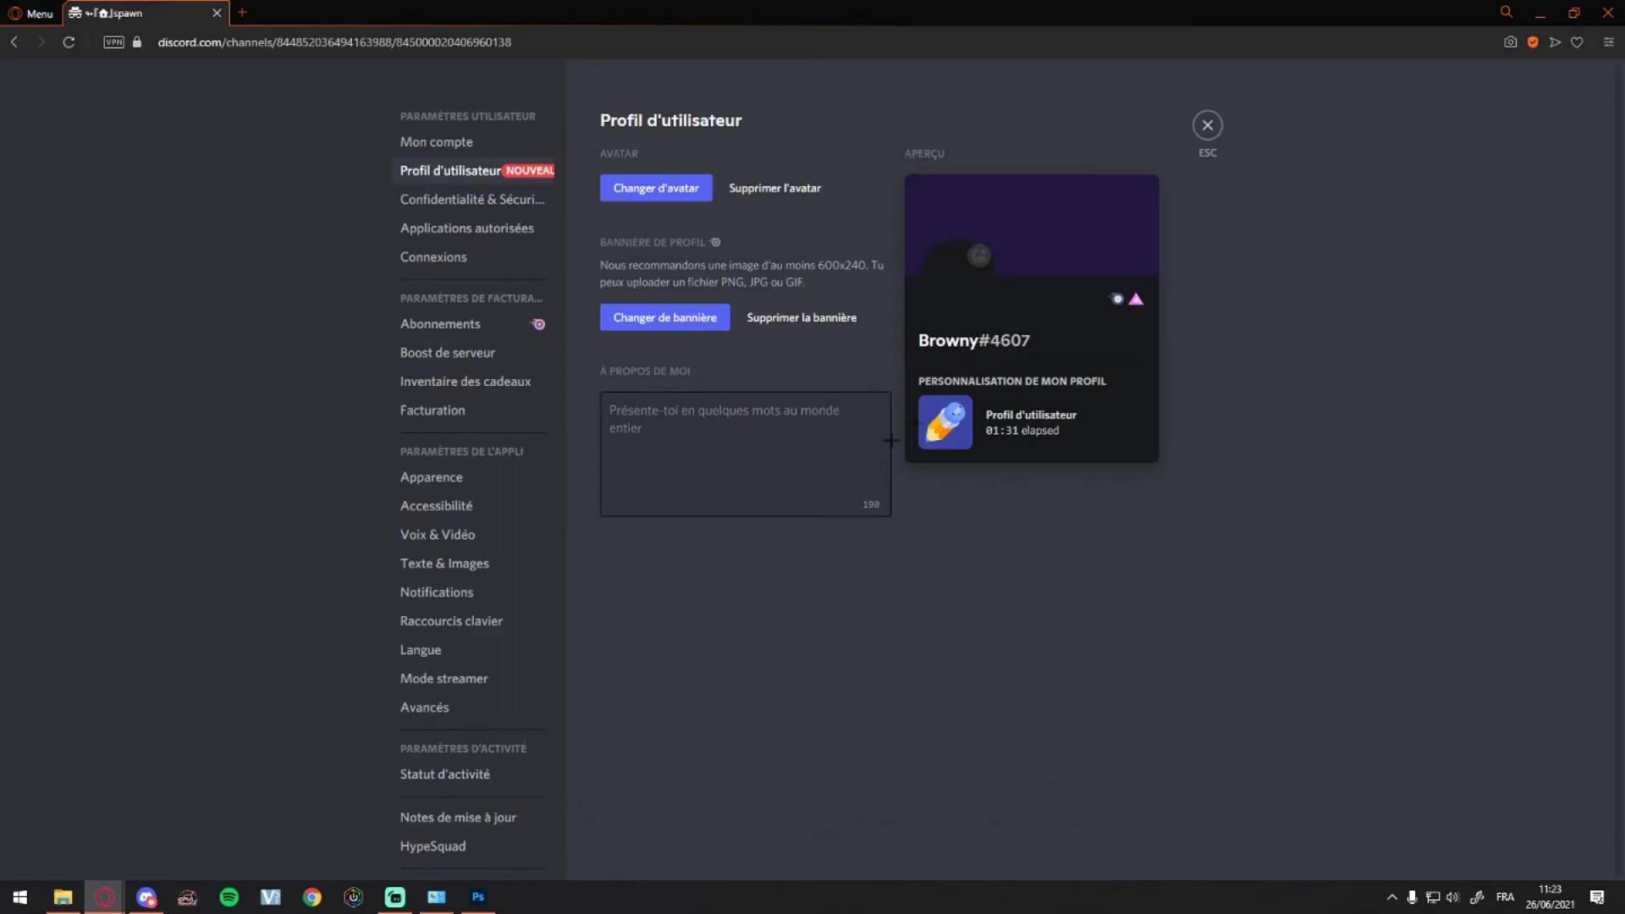
- Leave the settings and compare the account's profile card under Viewers with the community assistant's card in the member list
left_click(1208, 125)
left_click(1508, 603)
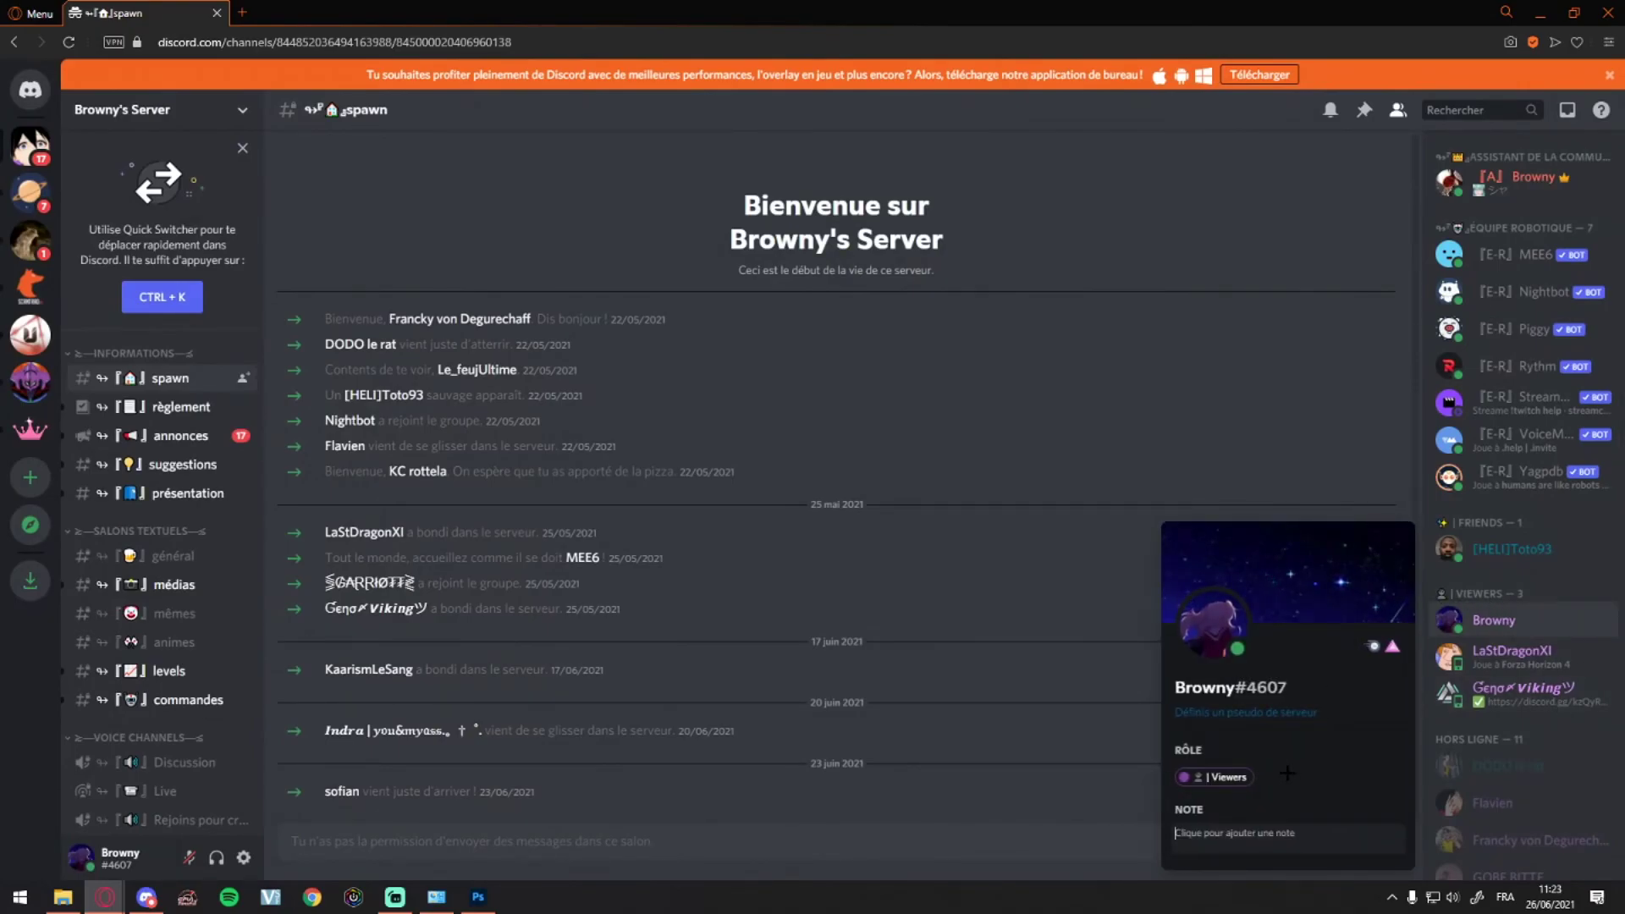
left_click(1515, 180)
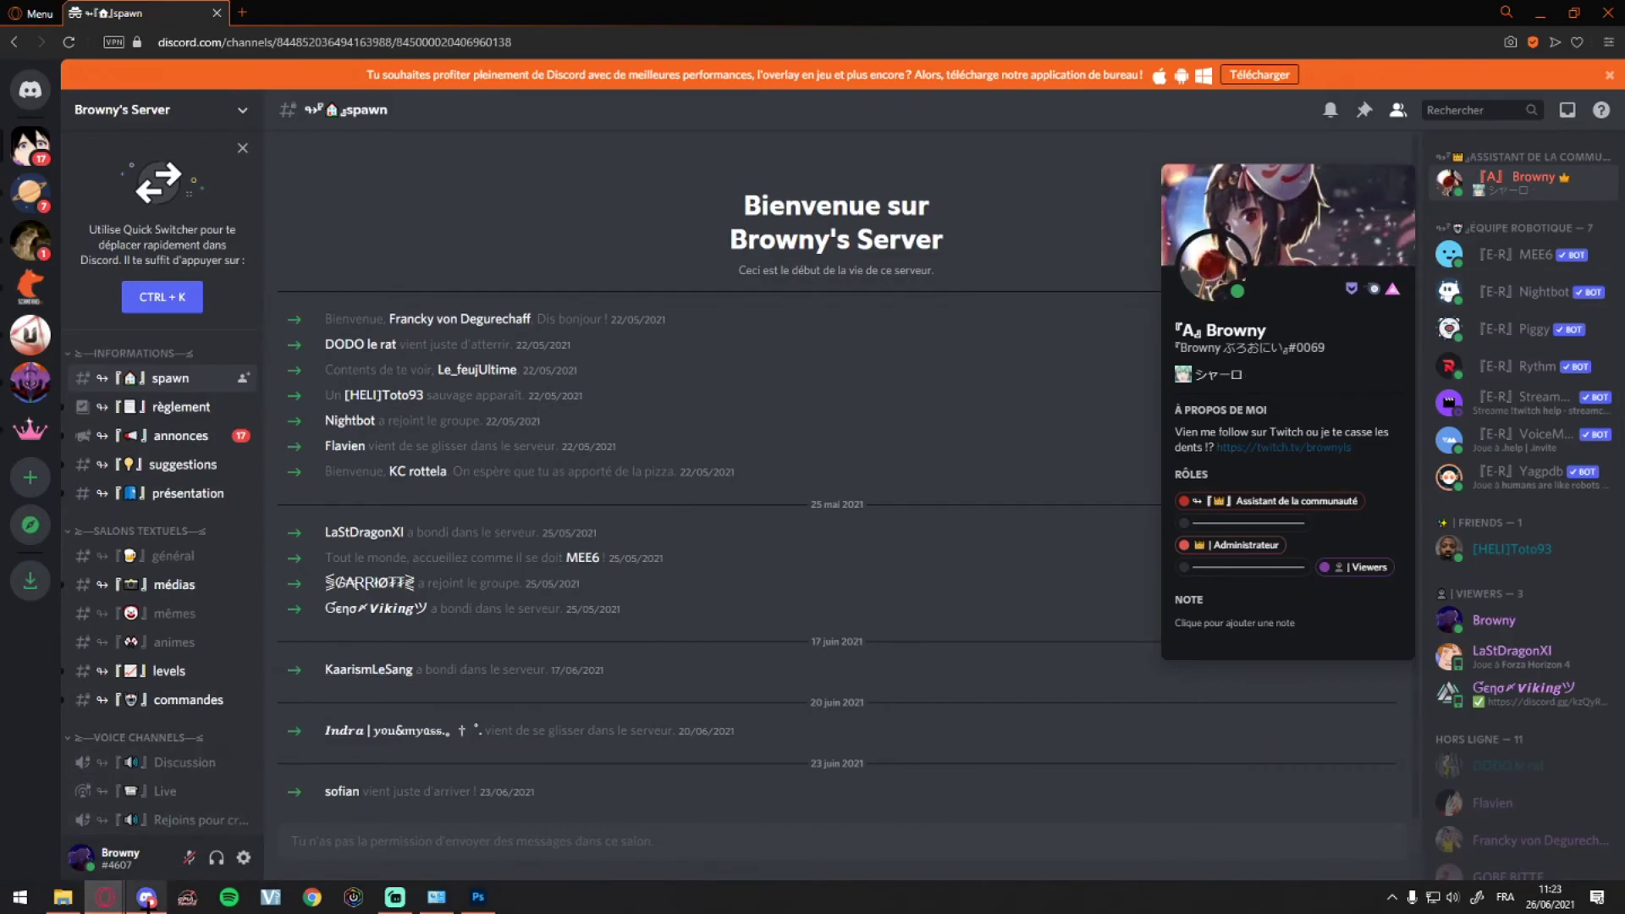
mouse_move(147, 903)
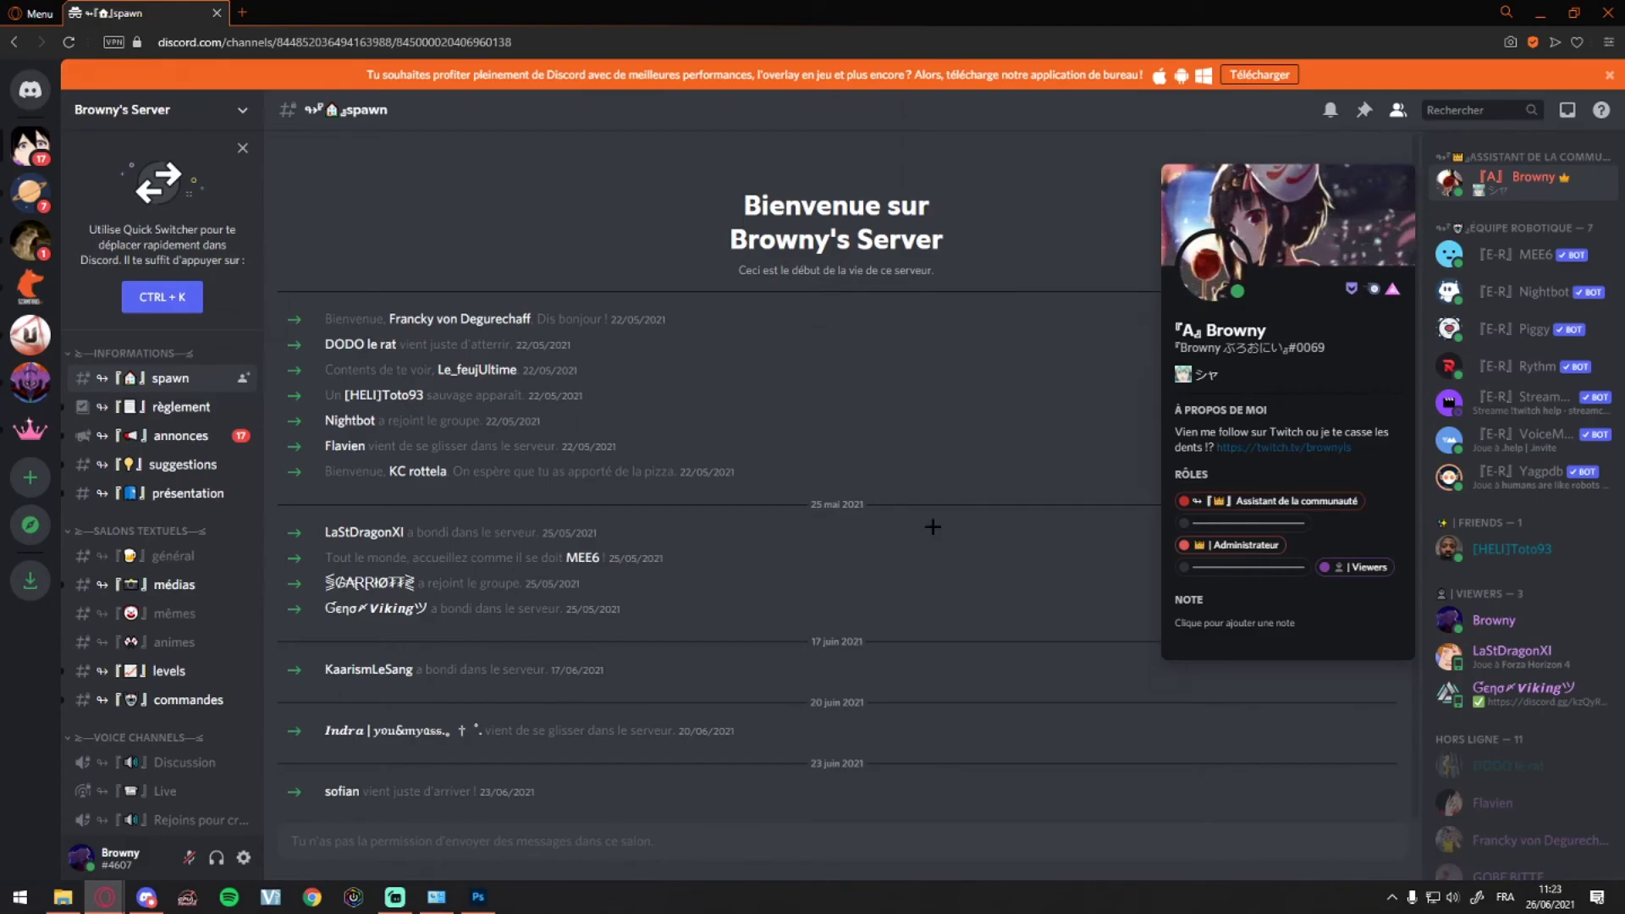
left_click(1504, 618)
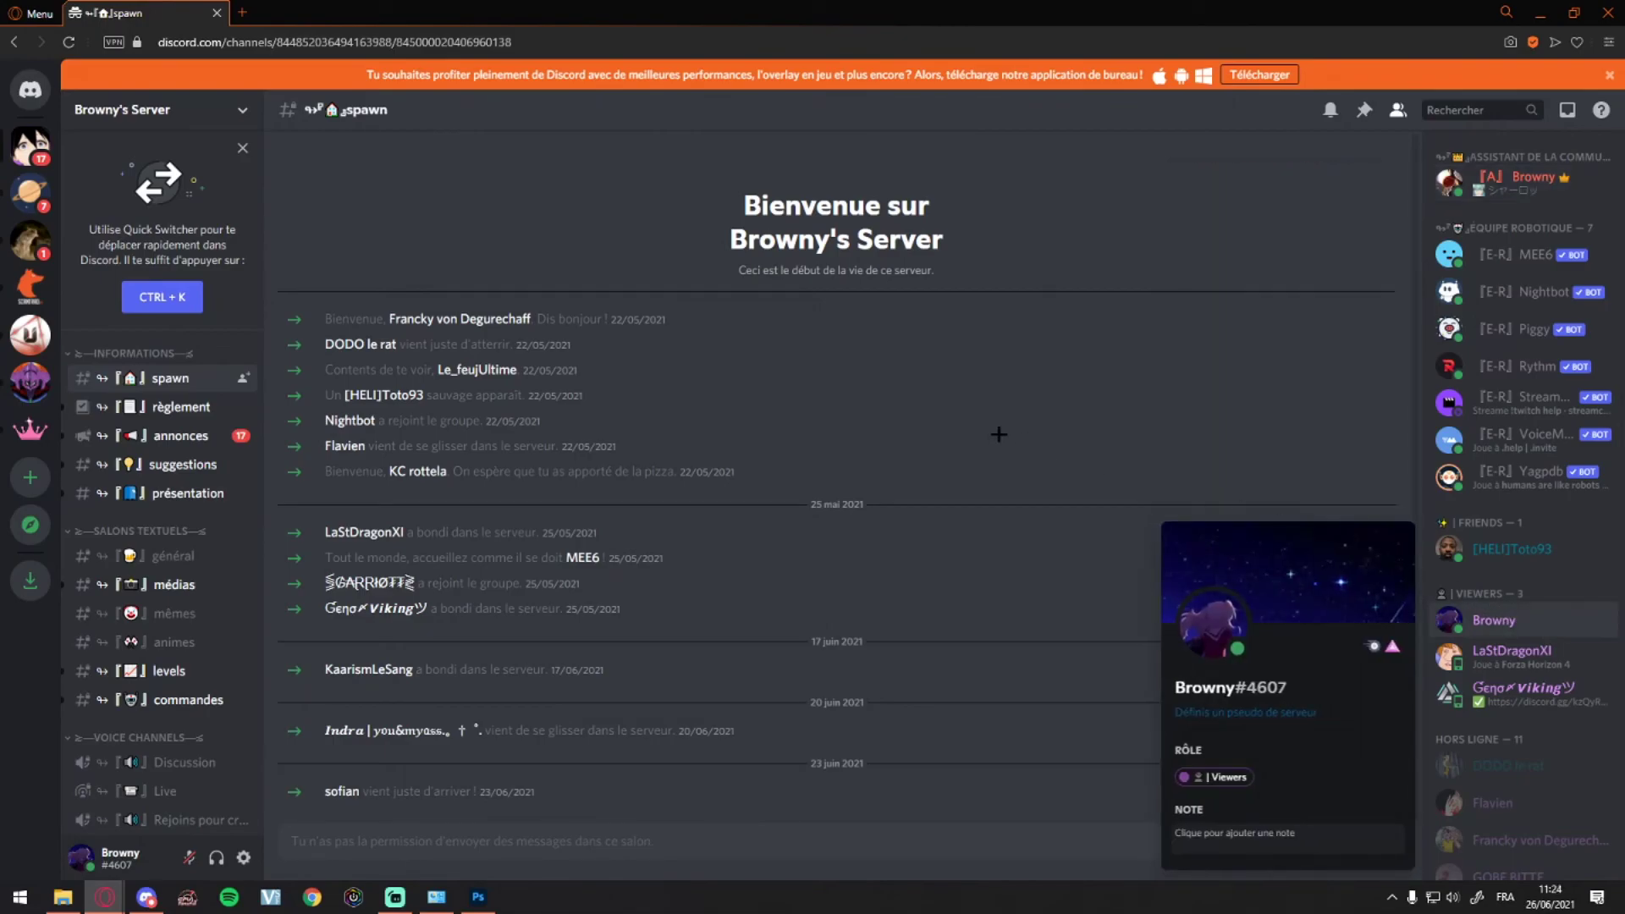